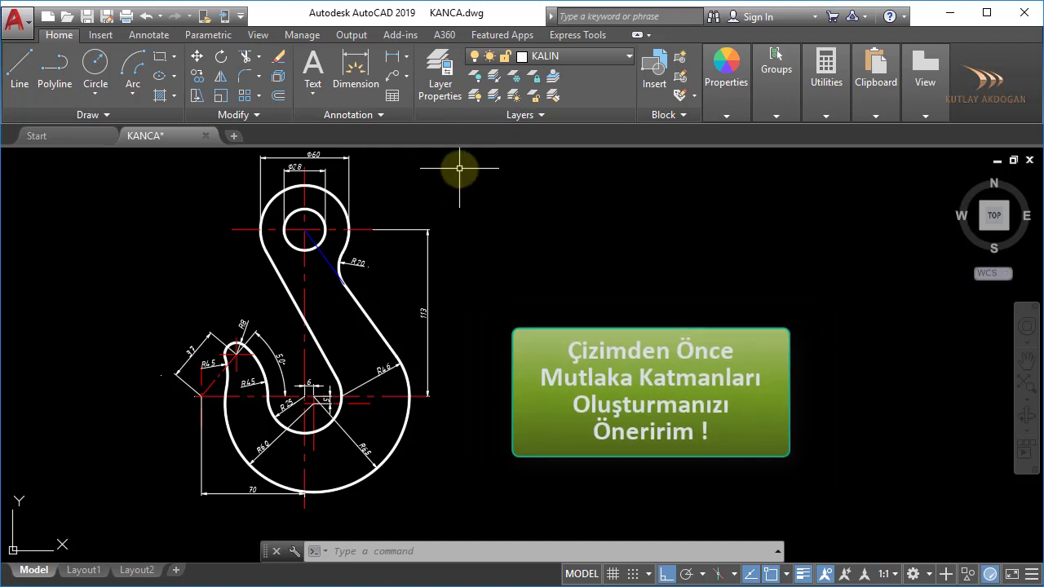
# Step: Review the layers in the Layer Properties Manager, then make EKSEN the current layer
pyautogui.click(441, 83)
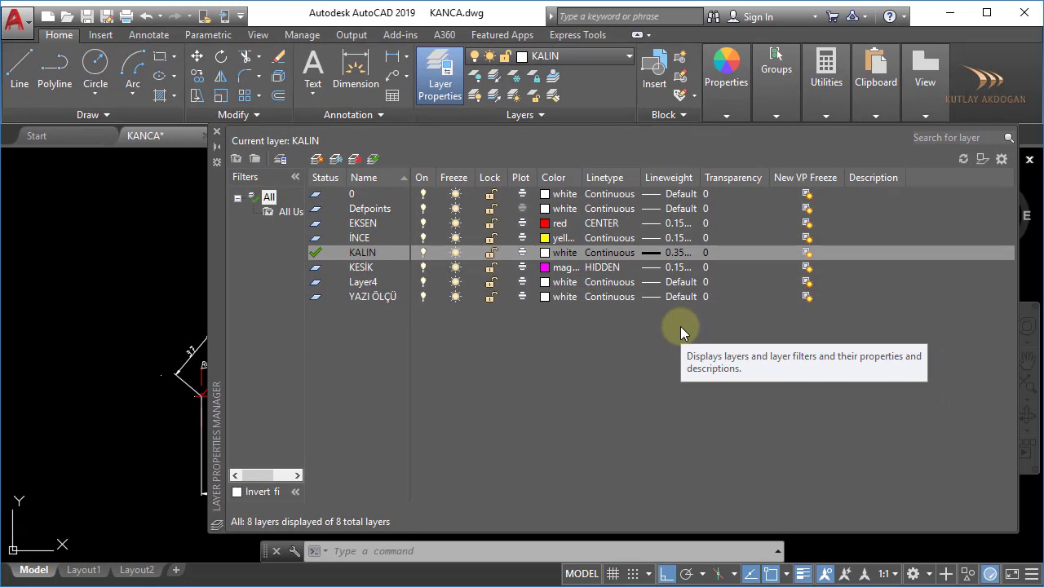
pyautogui.click(216, 132)
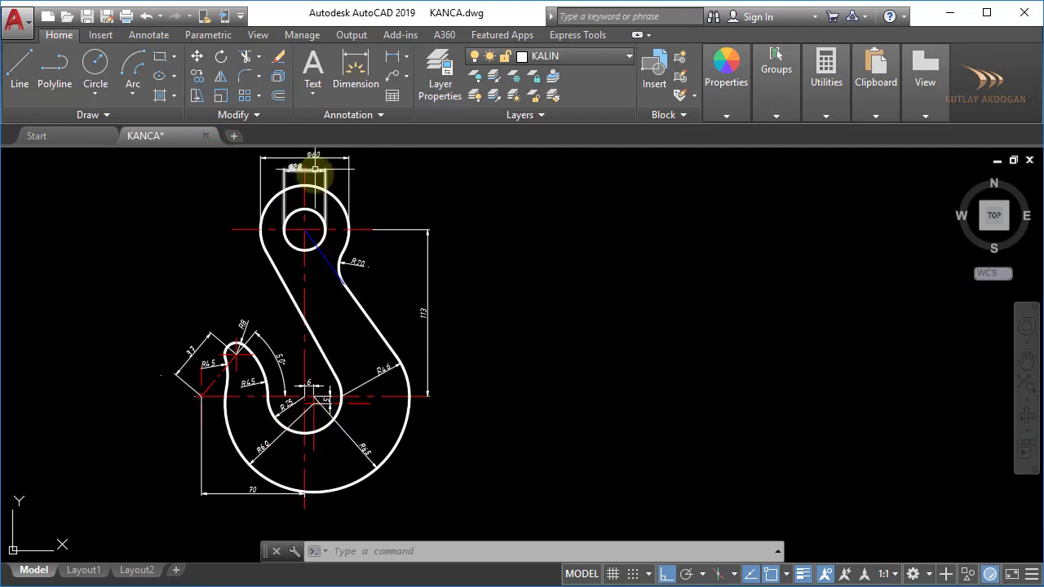
pyautogui.click(570, 58)
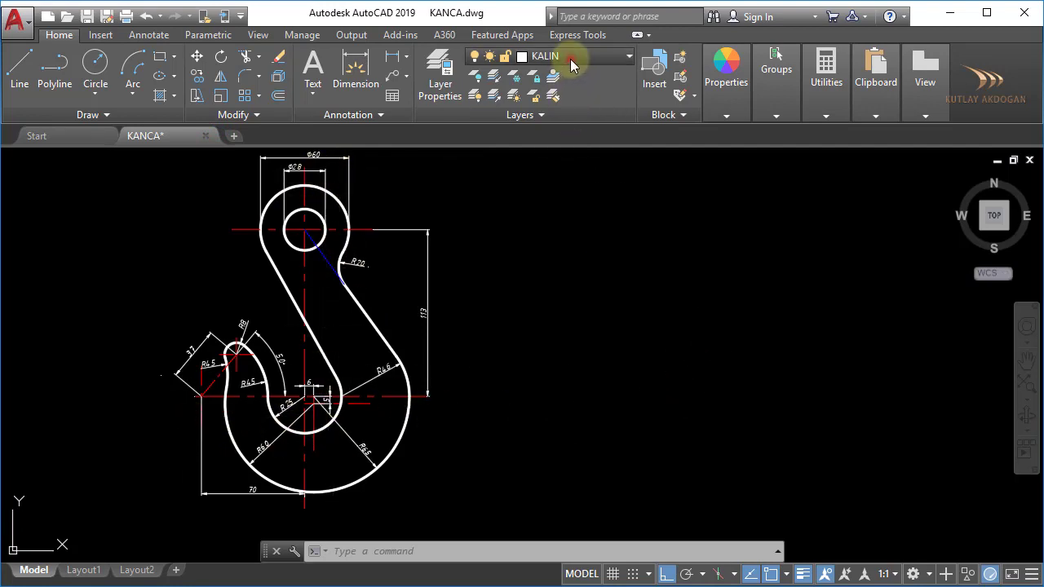
pyautogui.click(551, 116)
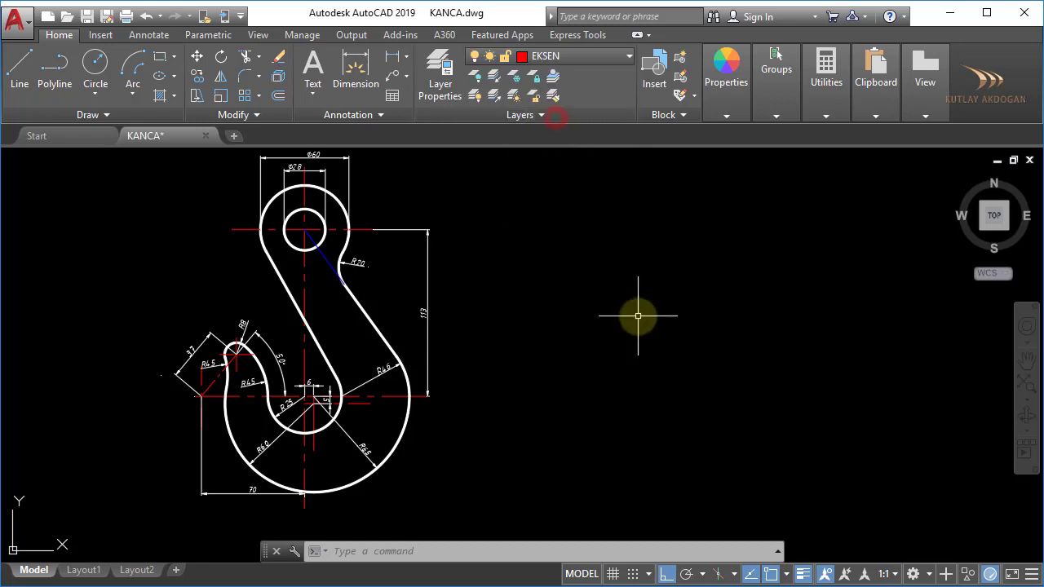
# Step: With Ortho on, draw a horizontal centre line and a vertical centre line crossing it
pyautogui.click(20, 65)
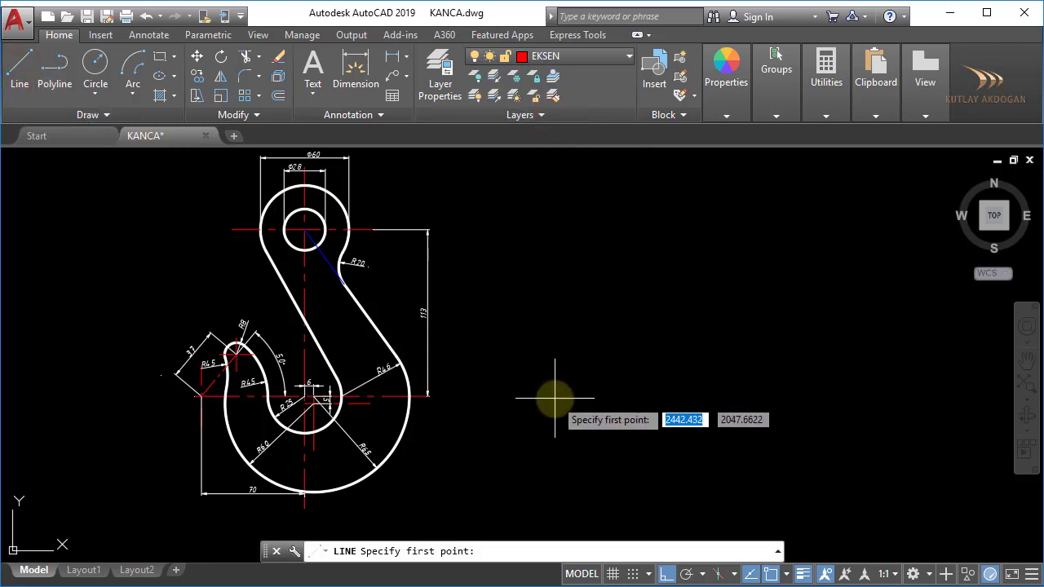
pyautogui.press('F8')
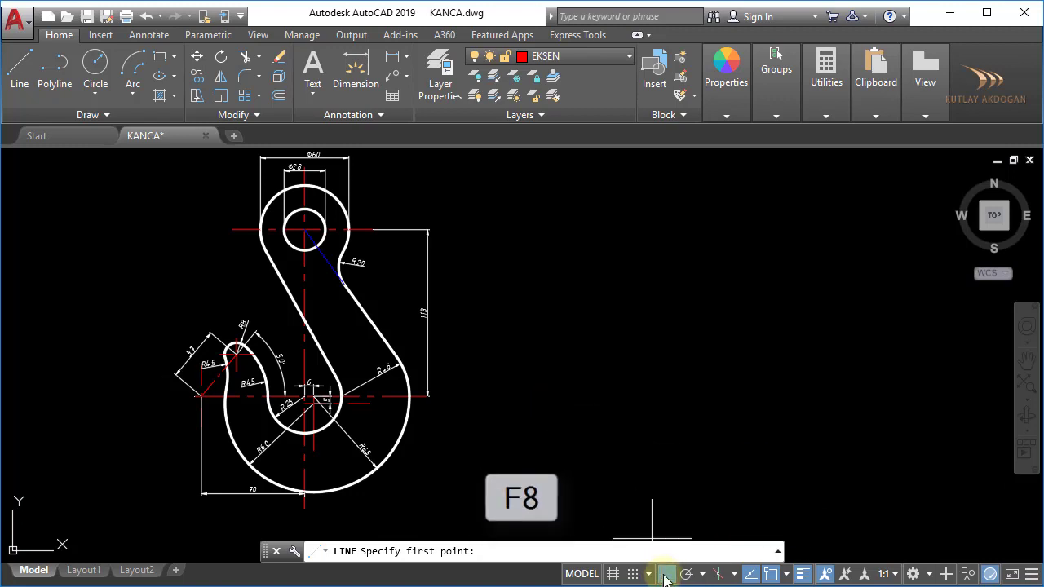
pyautogui.click(553, 390)
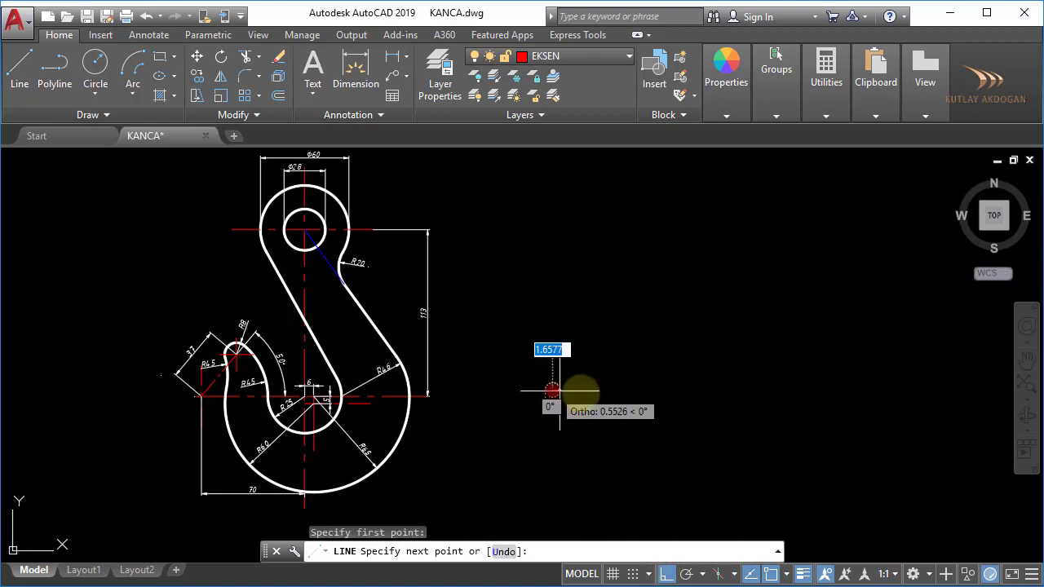
pyautogui.rightClick(861, 390)
pyautogui.click(866, 400)
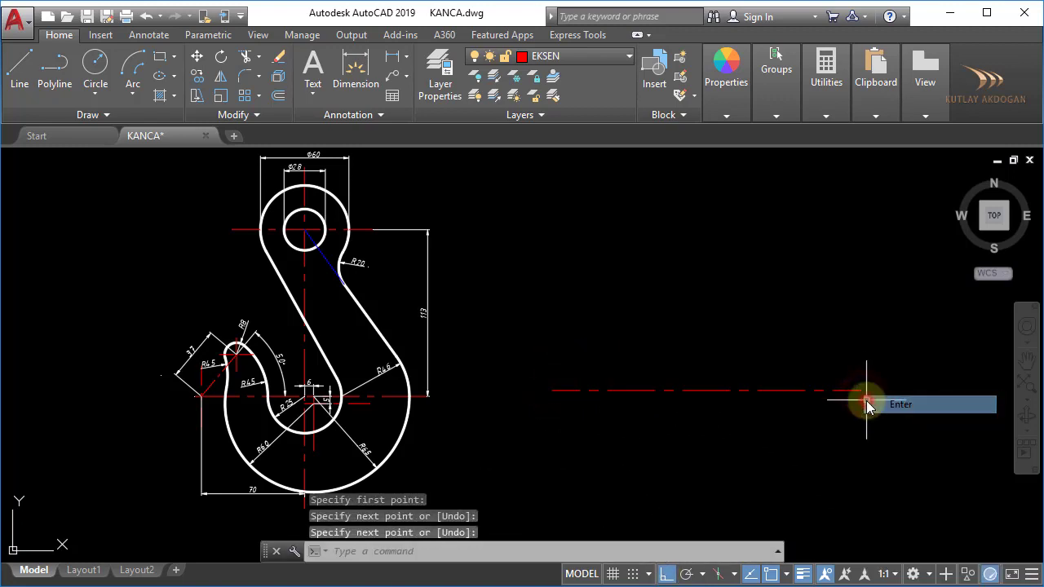
pyautogui.press('Return')
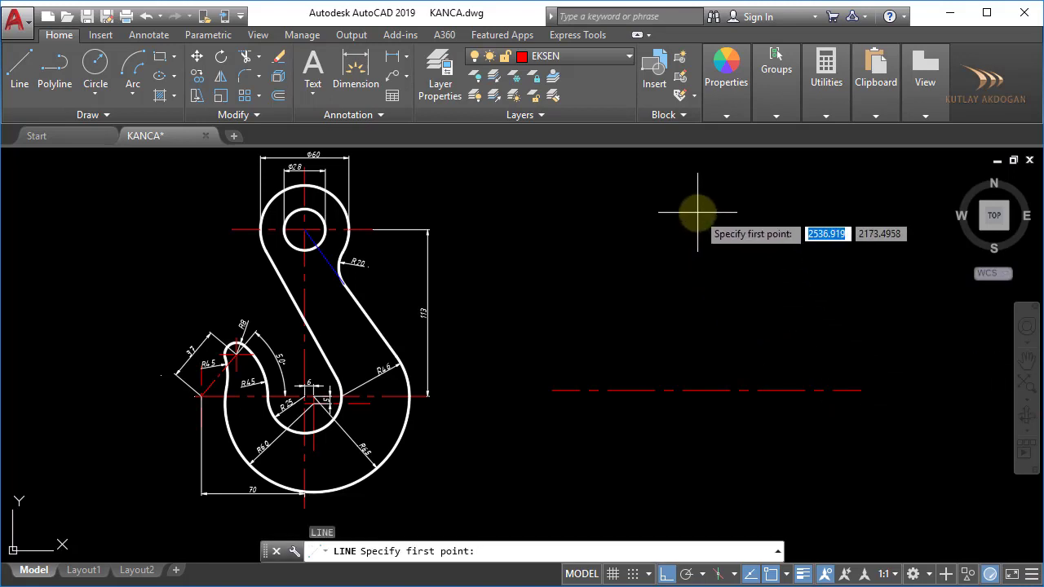
pyautogui.click(696, 213)
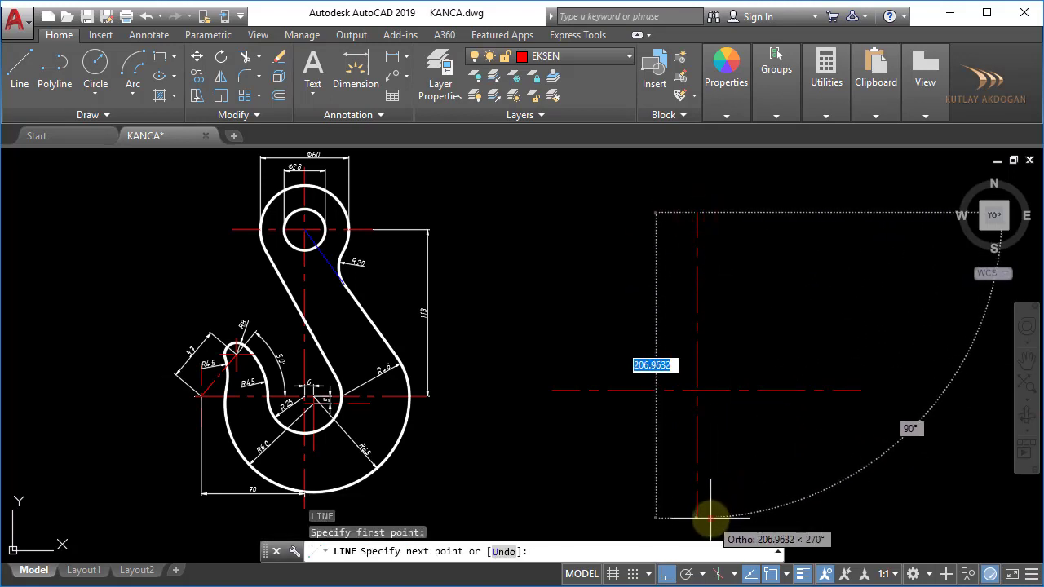
pyautogui.click(708, 503)
pyautogui.rightClick(712, 520)
pyautogui.click(740, 532)
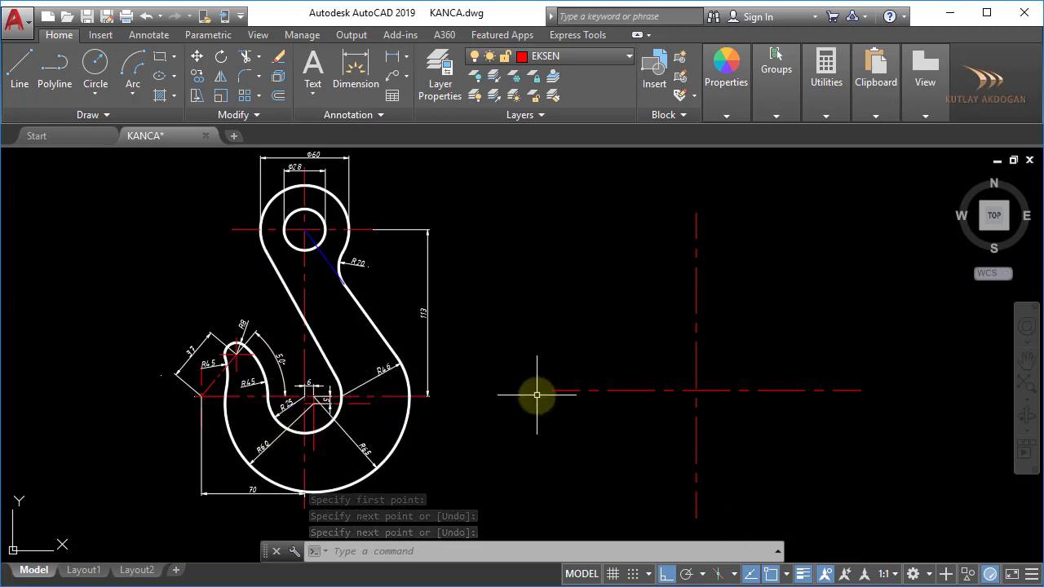
pyautogui.click(589, 65)
# Step: Make KALIN the current layer again
pyautogui.click(560, 155)
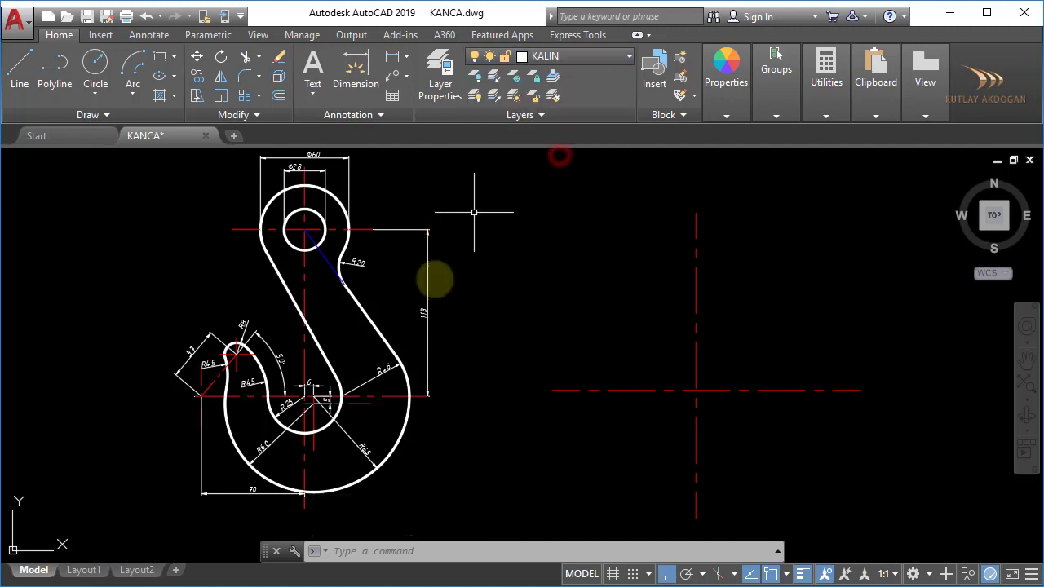
pyautogui.scroll(2, 281, 432)
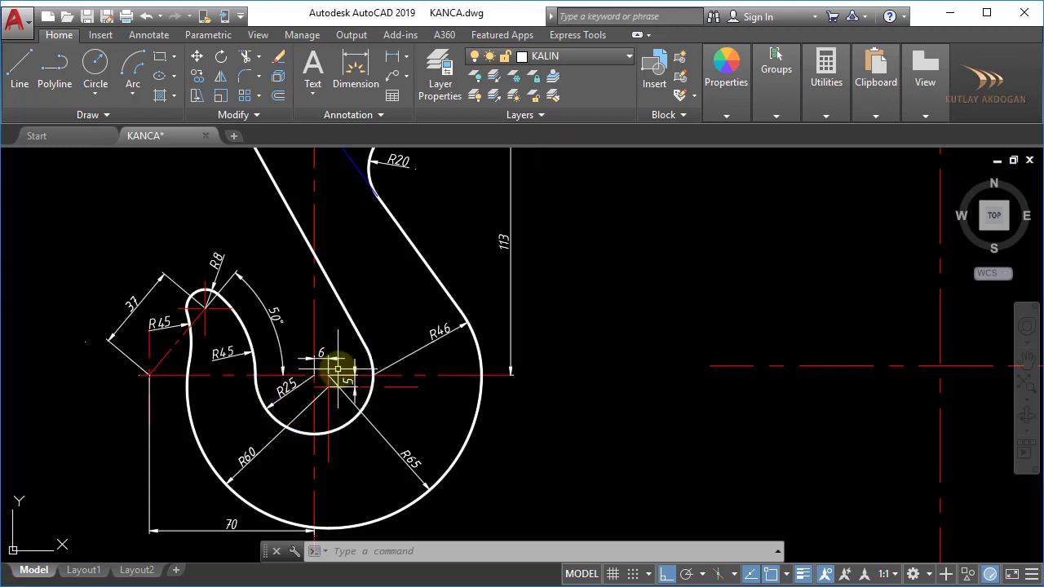
pyautogui.scroll(-2, 336, 372)
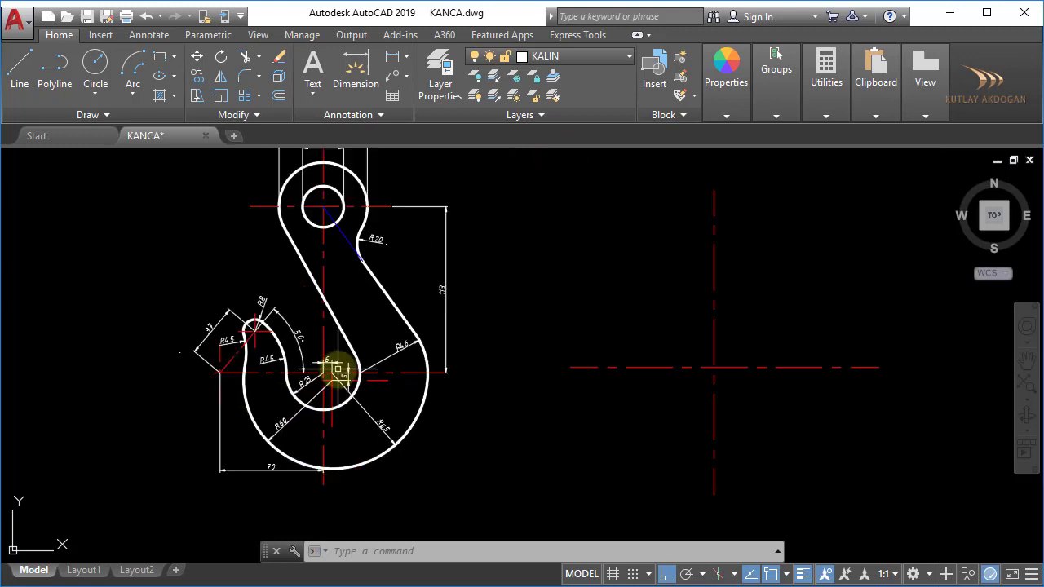
# Step: Start a circle and confirm all object snap modes are on in Object Snap Settings
pyautogui.click(95, 65)
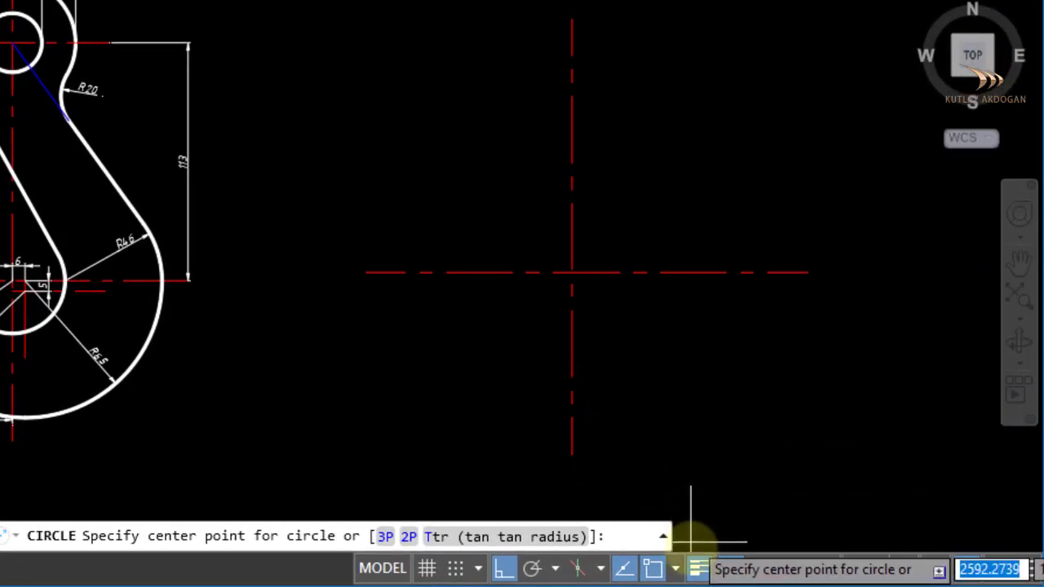
pyautogui.rightClick(651, 563)
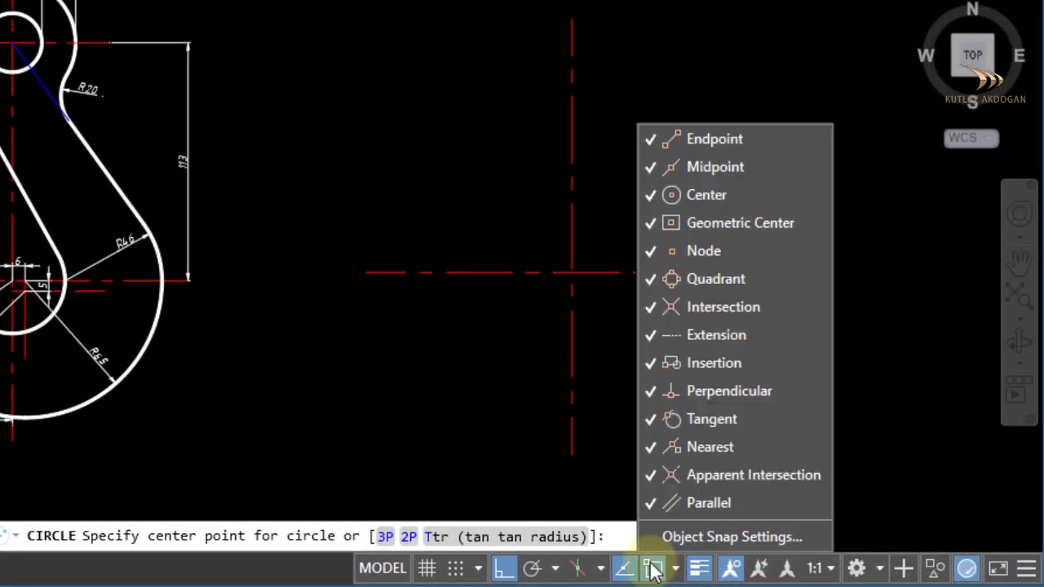
pyautogui.click(674, 536)
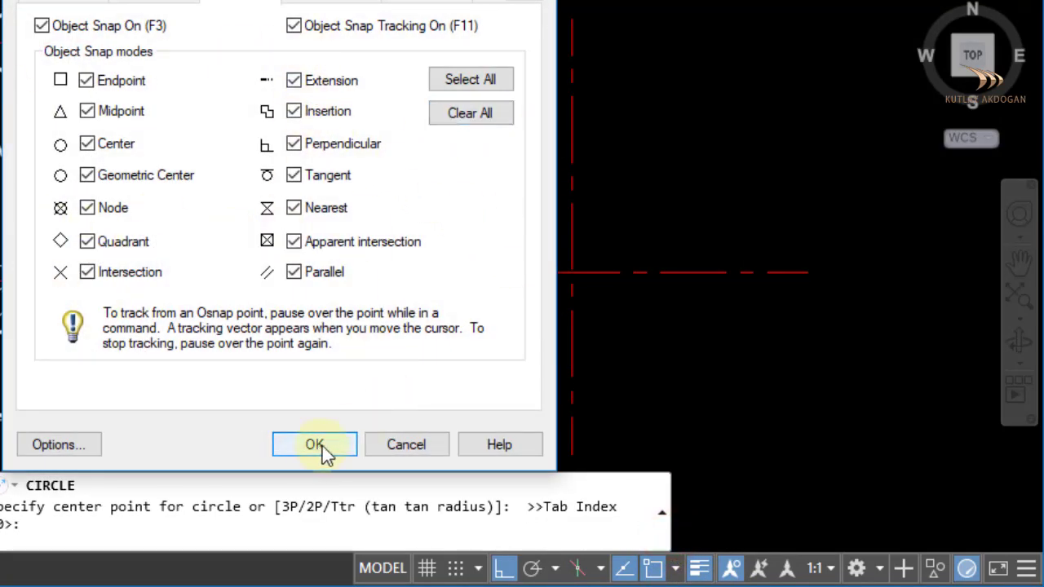
pyautogui.click(318, 444)
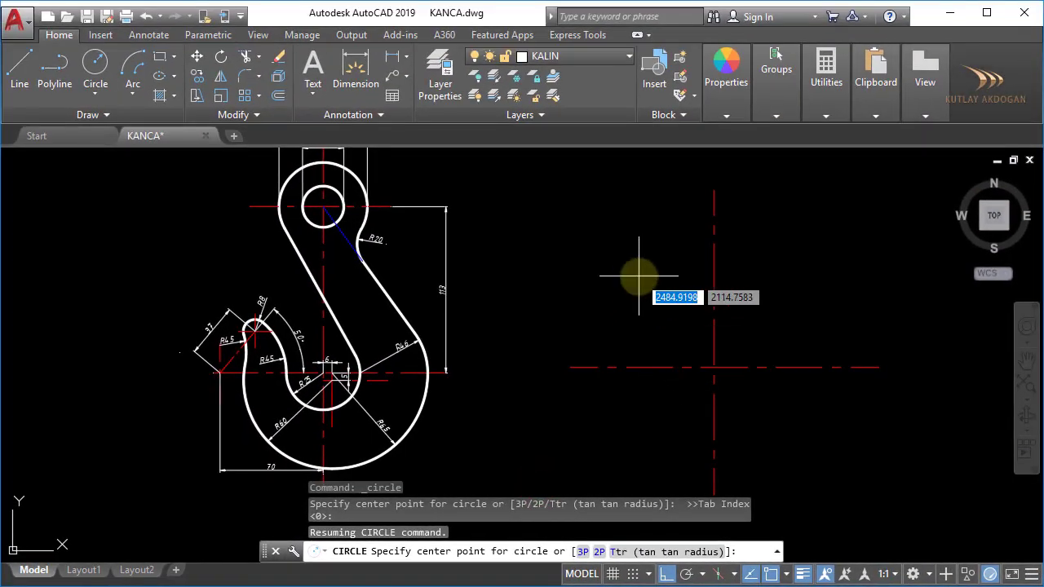
# Step: Draw a radius 25 circle centred on the centre-line crossing, then zoom and pan to it
pyautogui.keyDown('shift'); pyautogui.rightClick(628, 266); pyautogui.keyUp('shift')
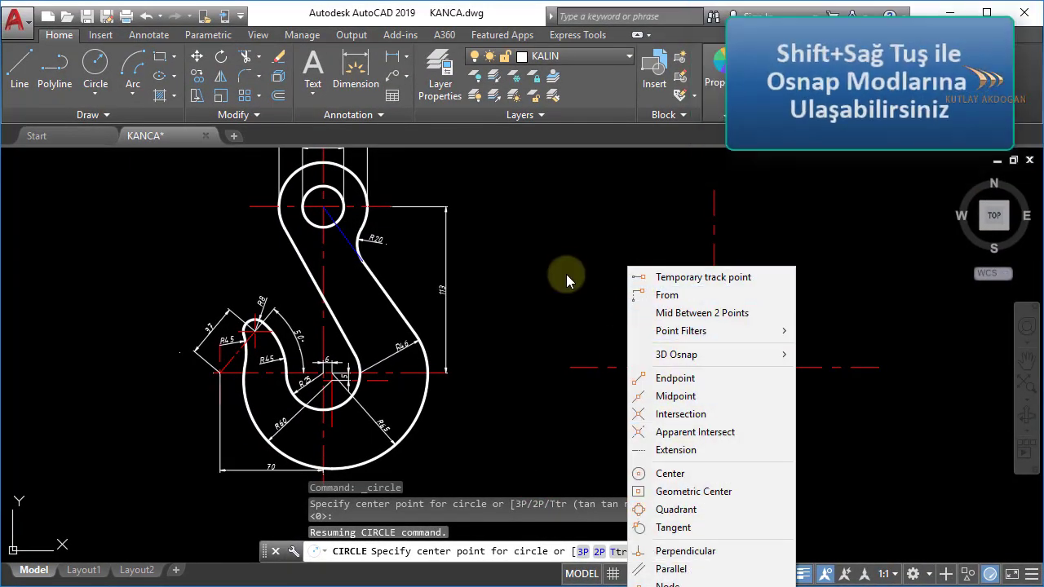
pyautogui.press('Escape')
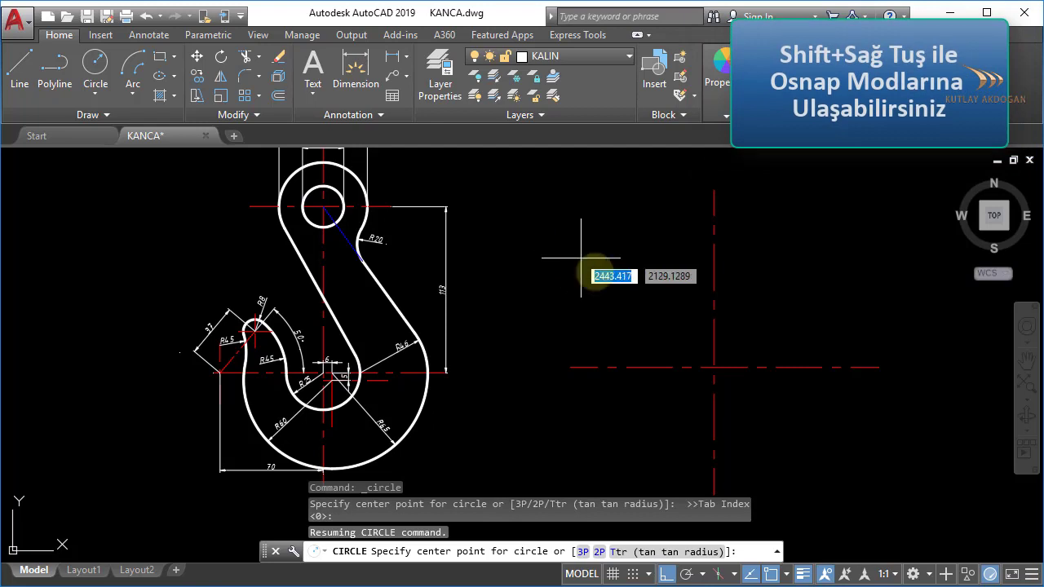
pyautogui.click(713, 369)
pyautogui.write('25')
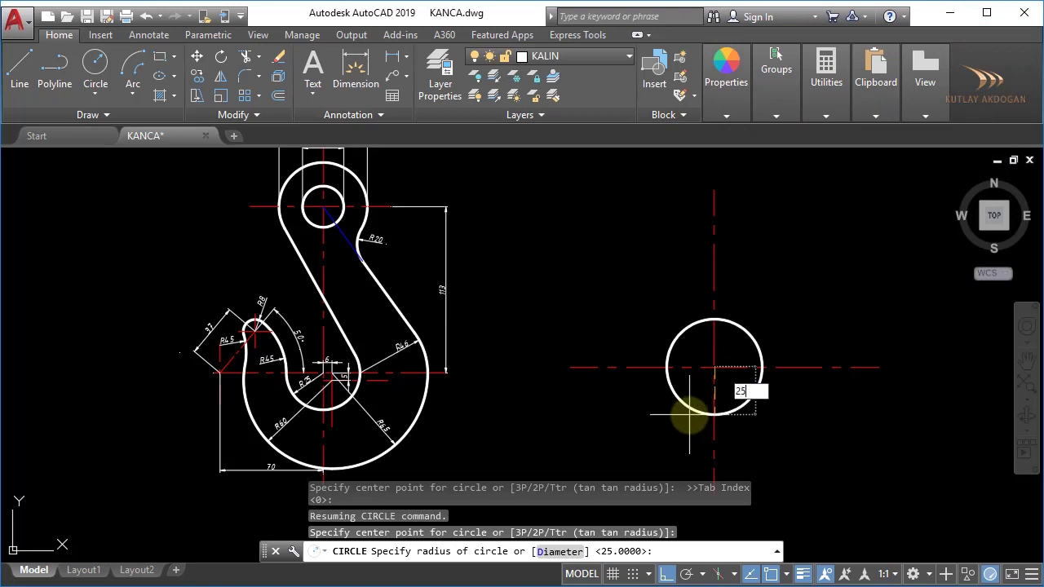
pyautogui.press('Return')
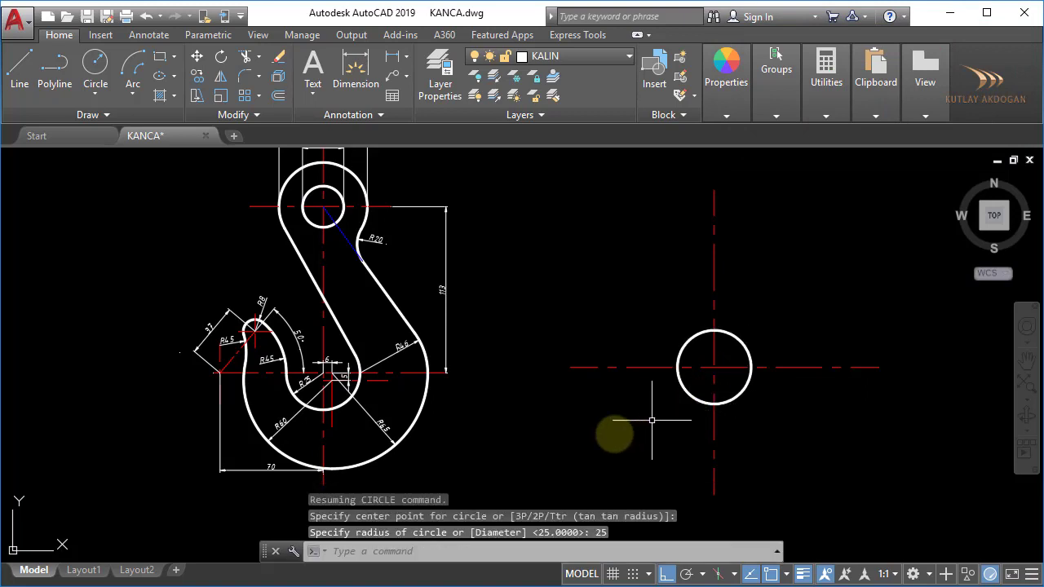
pyautogui.scroll(2, 333, 471)
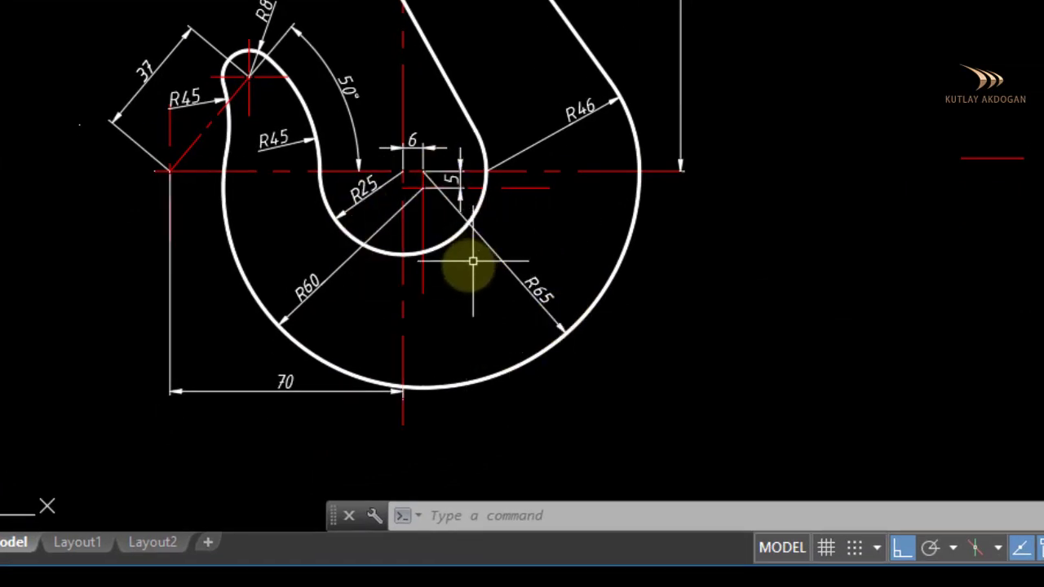
pyautogui.scroll(2, 418, 191)
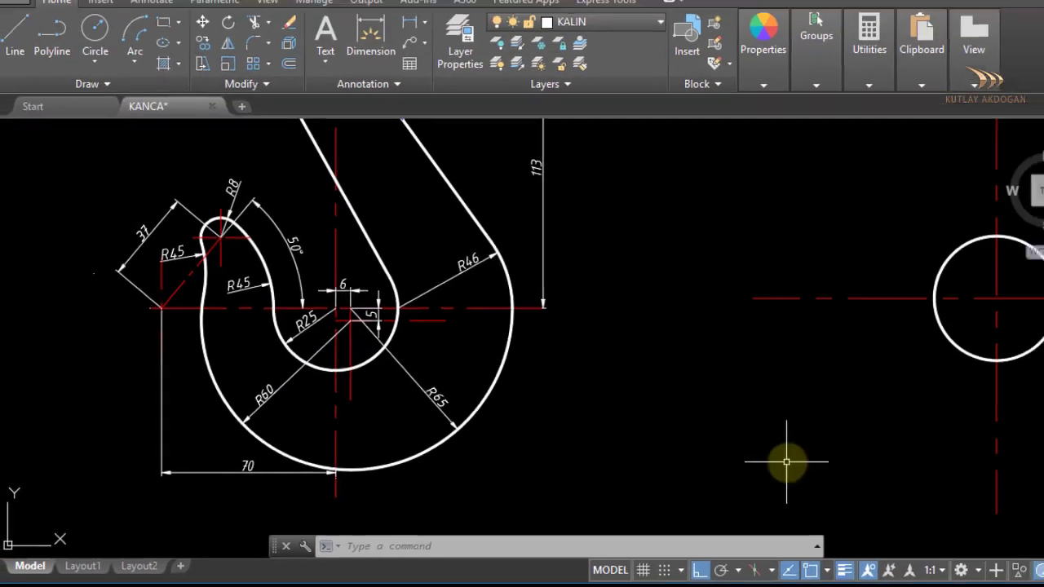
pyautogui.moveTo(787, 459)
pyautogui.mouseDown(button='middle')
pyautogui.moveTo(482, 472)
pyautogui.moveTo(473, 448)
pyautogui.moveTo(590, 449)
pyautogui.mouseUp(button='middle')
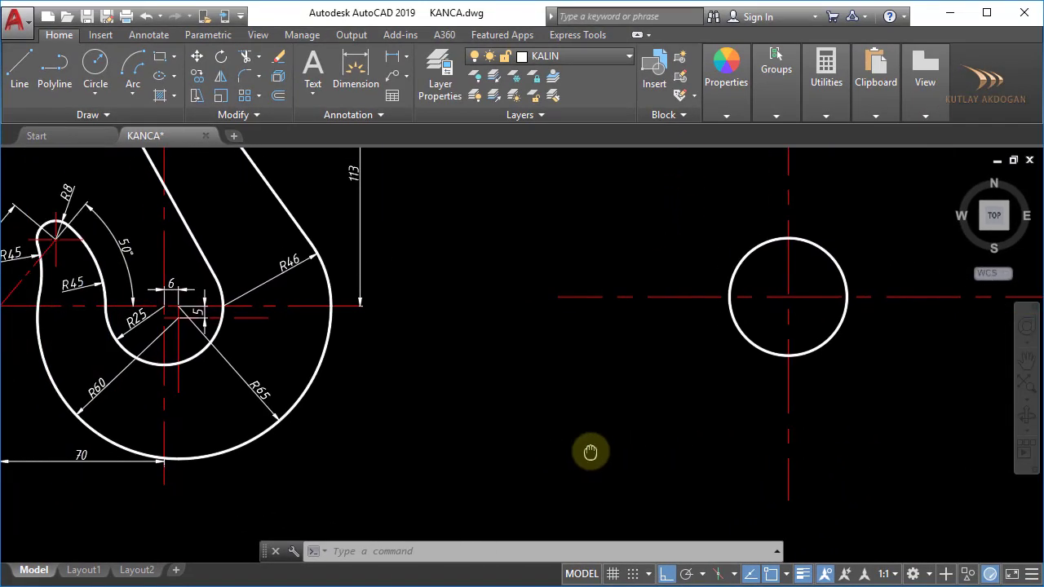
# Step: Offset the vertical centre line 6 units to the right
pyautogui.click(278, 97)
pyautogui.write('6')
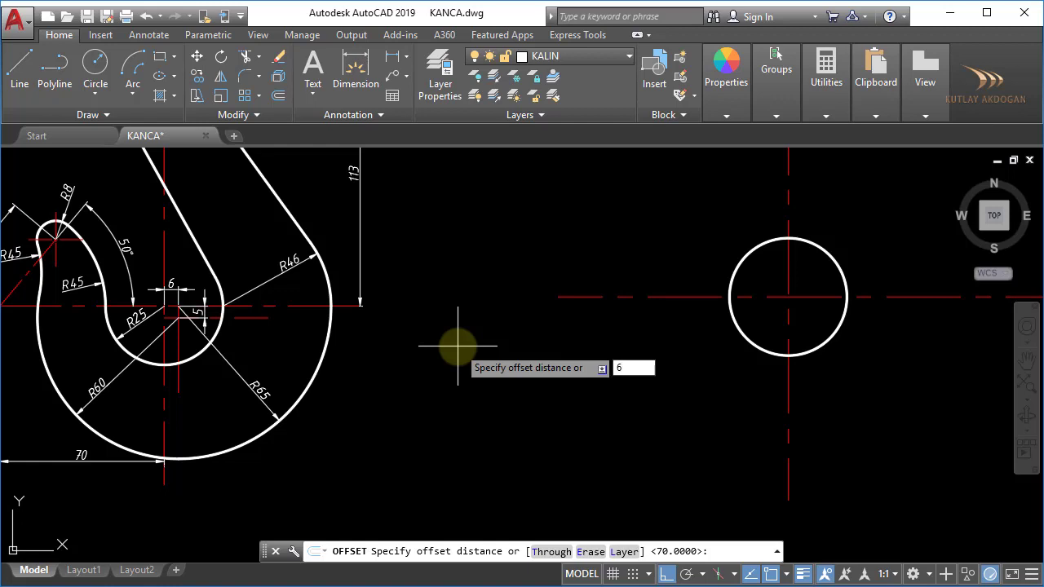
pyautogui.press('Return')
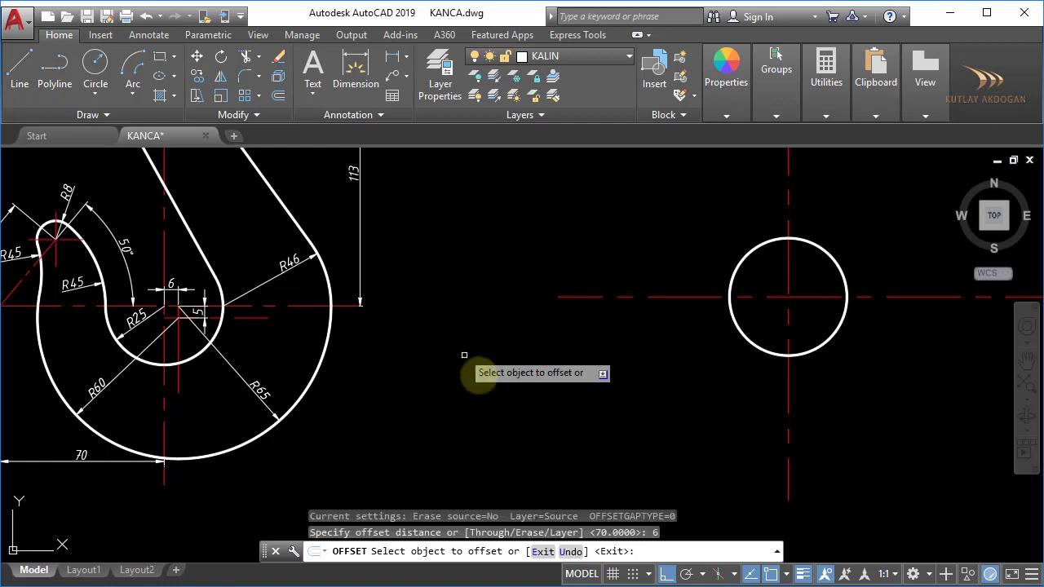
pyautogui.click(788, 399)
pyautogui.click(803, 402)
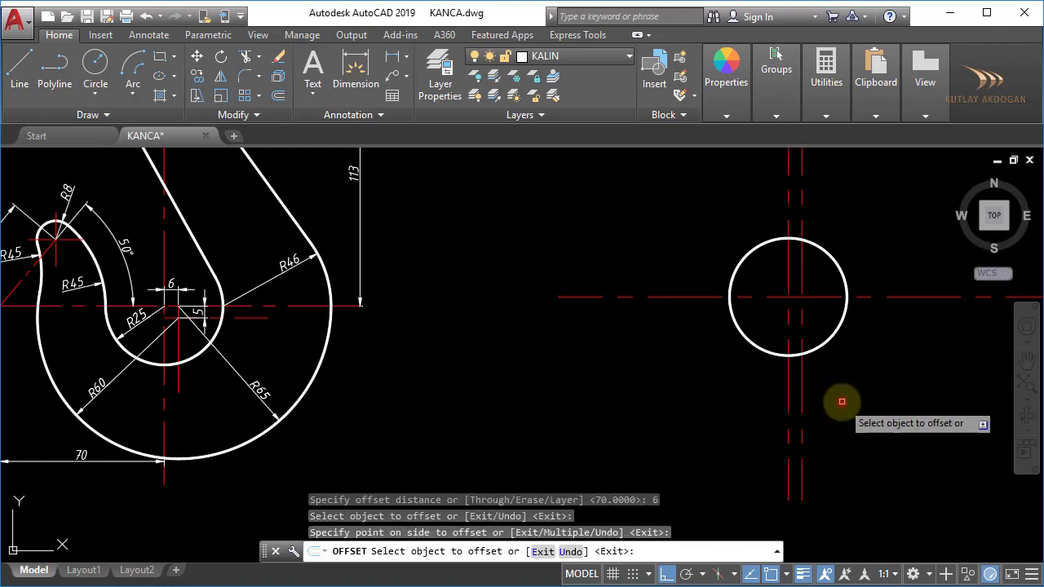
pyautogui.rightClick(670, 388)
pyautogui.click(693, 400)
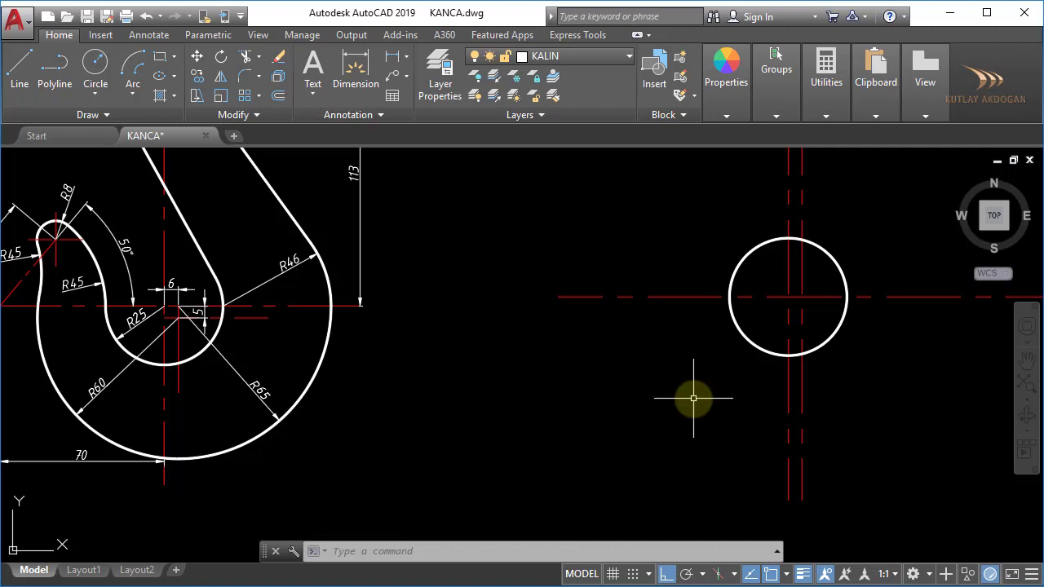
pyautogui.write('TR')
# Step: Cancel the trim and erase the small stray circle
pyautogui.press('Return')
pyautogui.press('Return')
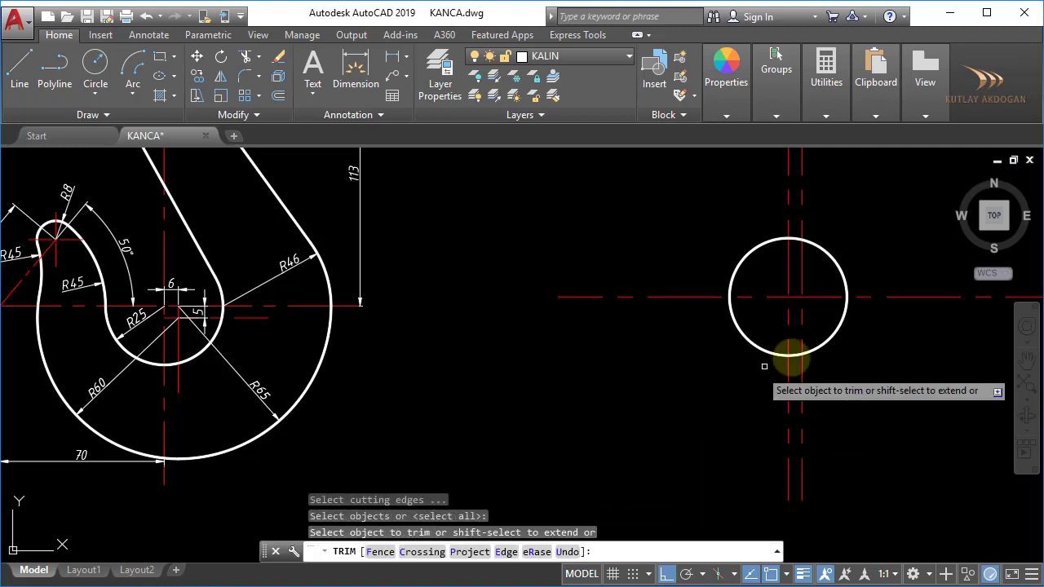
pyautogui.click(801, 278)
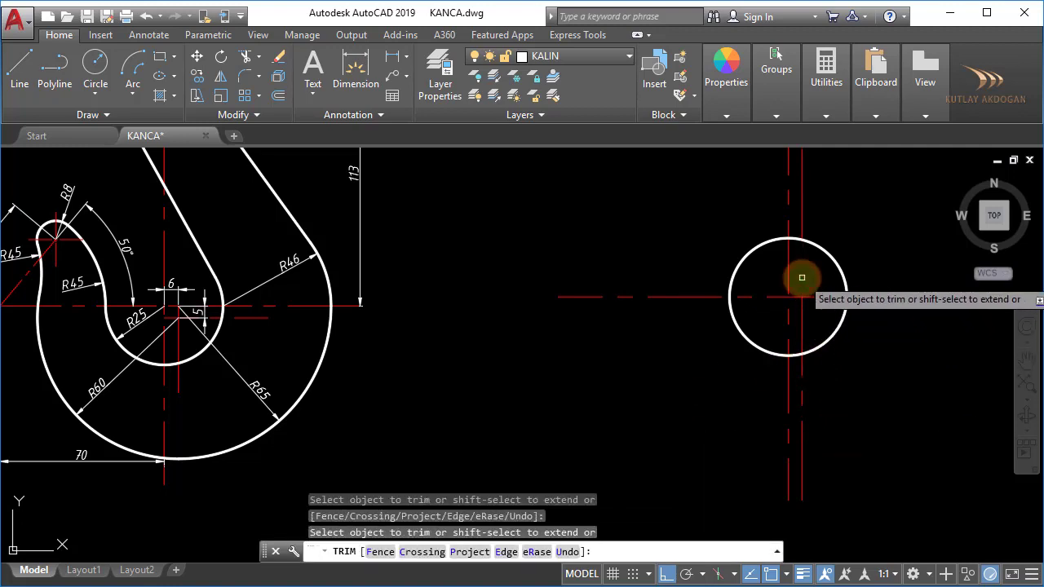
pyautogui.press('Escape')
pyautogui.press('Return')
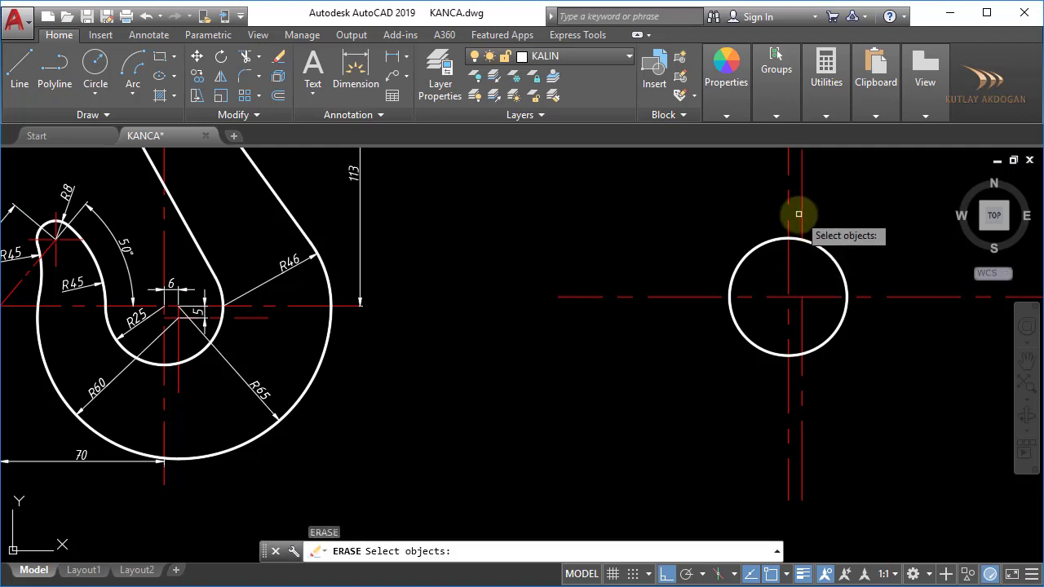
pyautogui.click(801, 214)
pyautogui.press('Return')
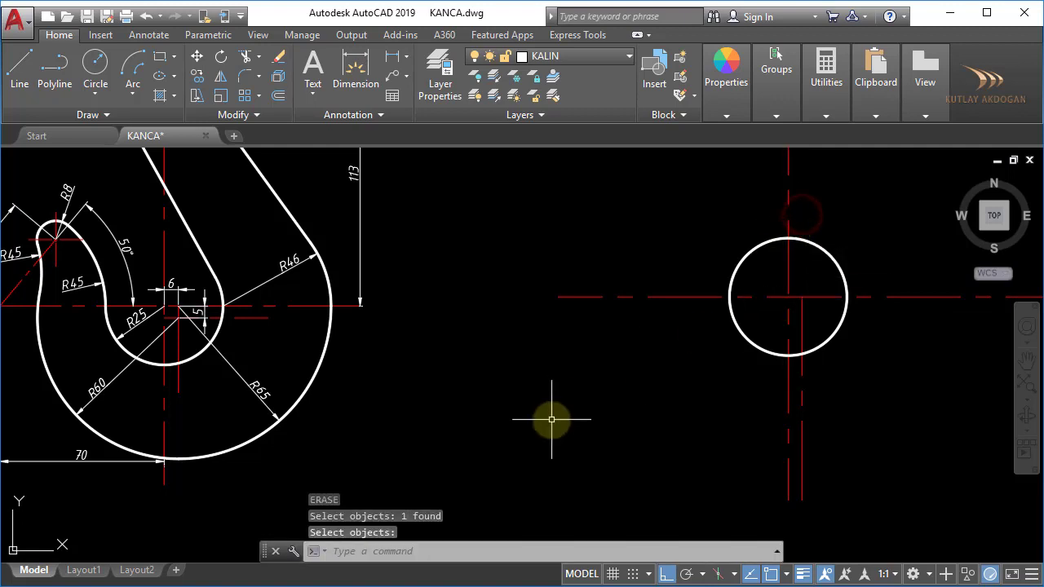
pyautogui.click(278, 96)
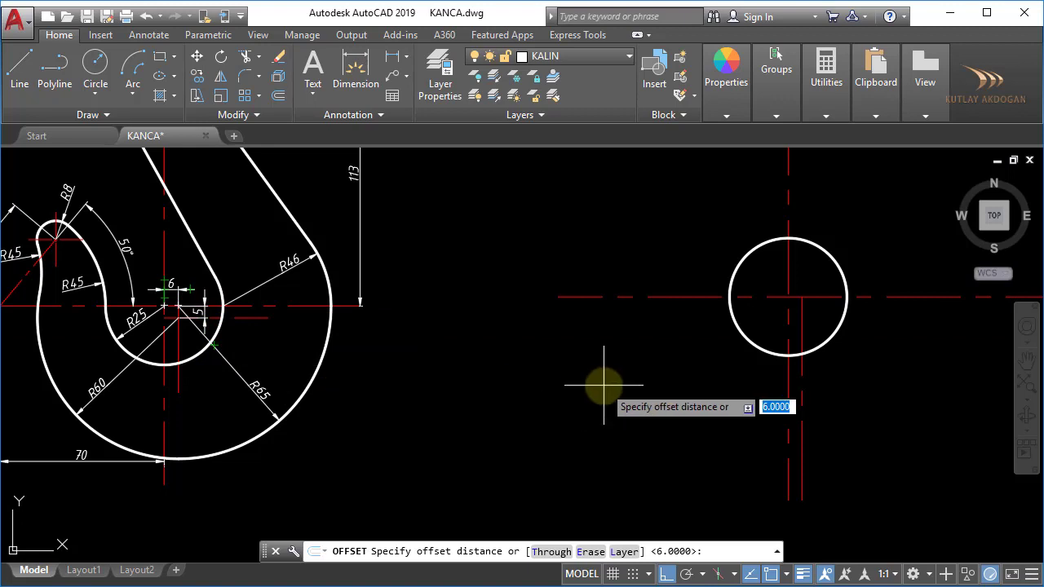
pyautogui.write('5')
# Step: Offset the horizontal centre line 5 units below itself
pyautogui.press('Return')
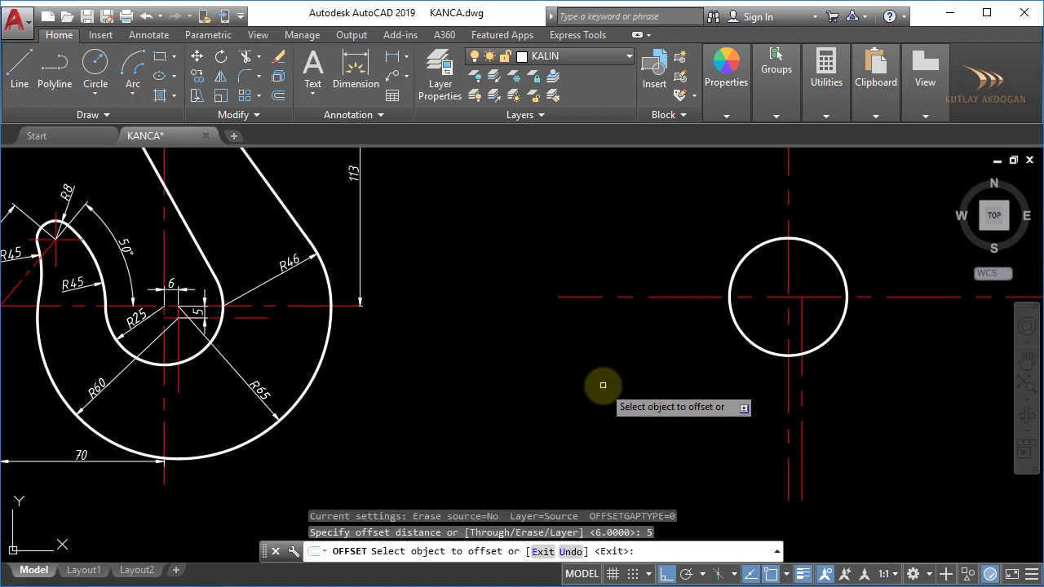
pyautogui.click(887, 296)
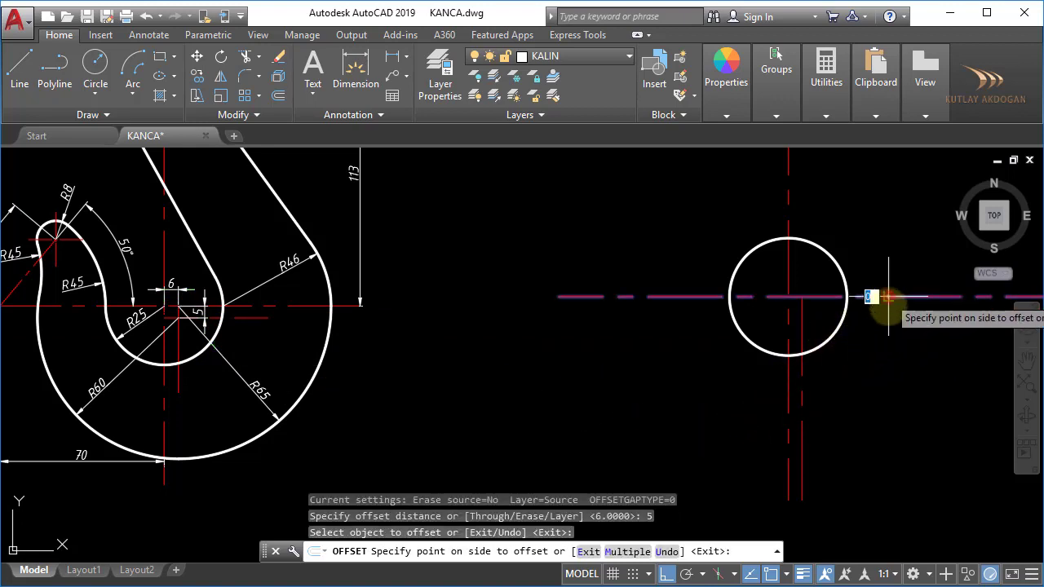
pyautogui.click(891, 343)
pyautogui.rightClick(866, 360)
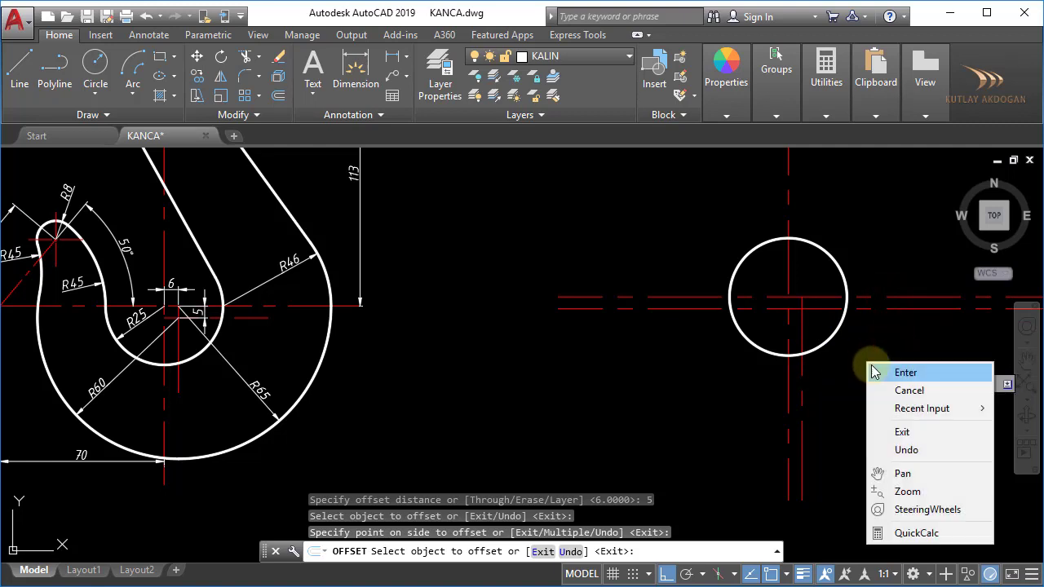
pyautogui.click(874, 371)
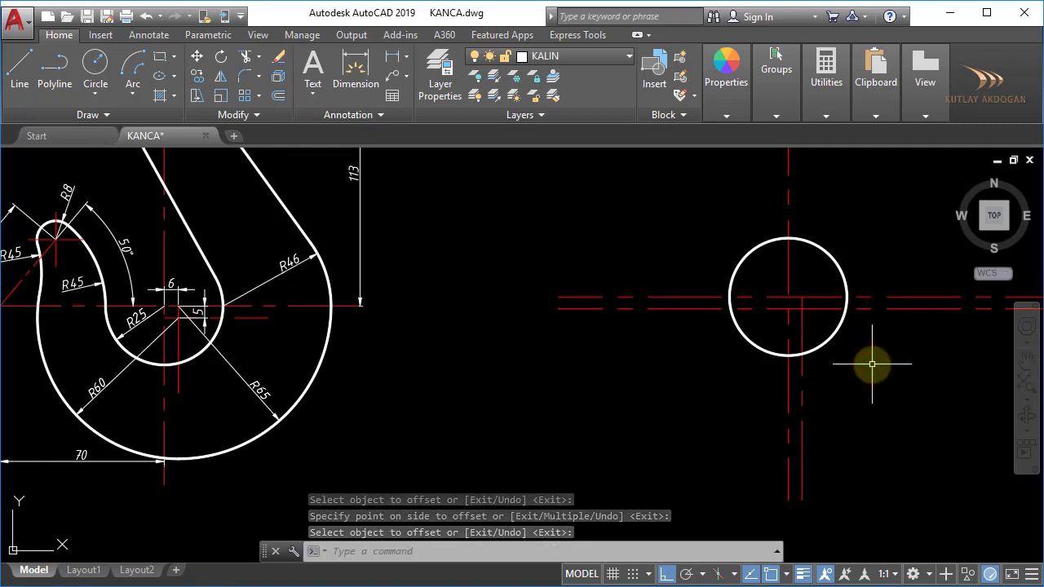
# Step: Trim the lower line piece inside the circle and erase the leftover thin line
pyautogui.write('tr')
pyautogui.press('Return')
pyautogui.press('Return')
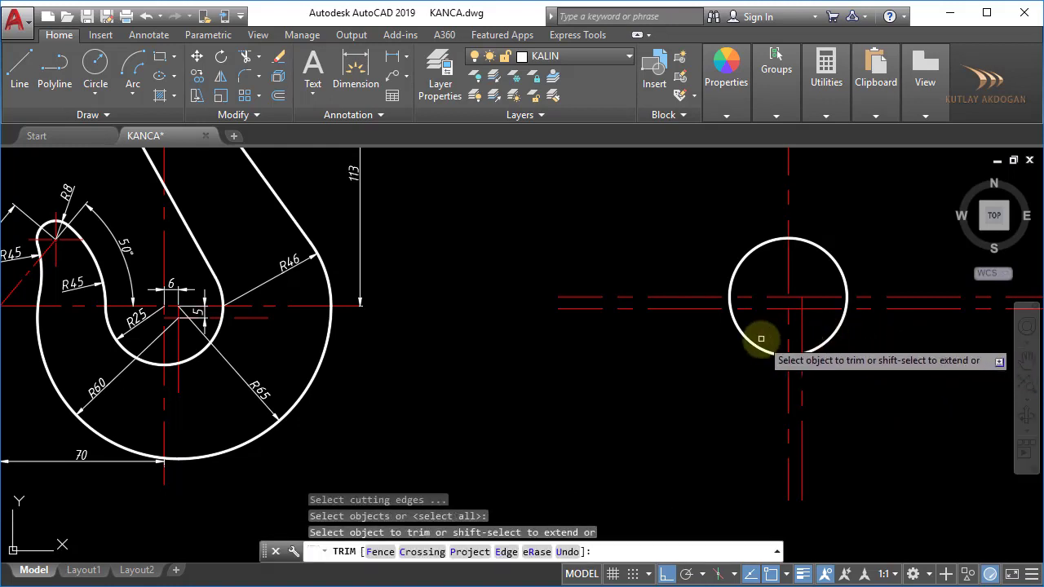
pyautogui.click(765, 308)
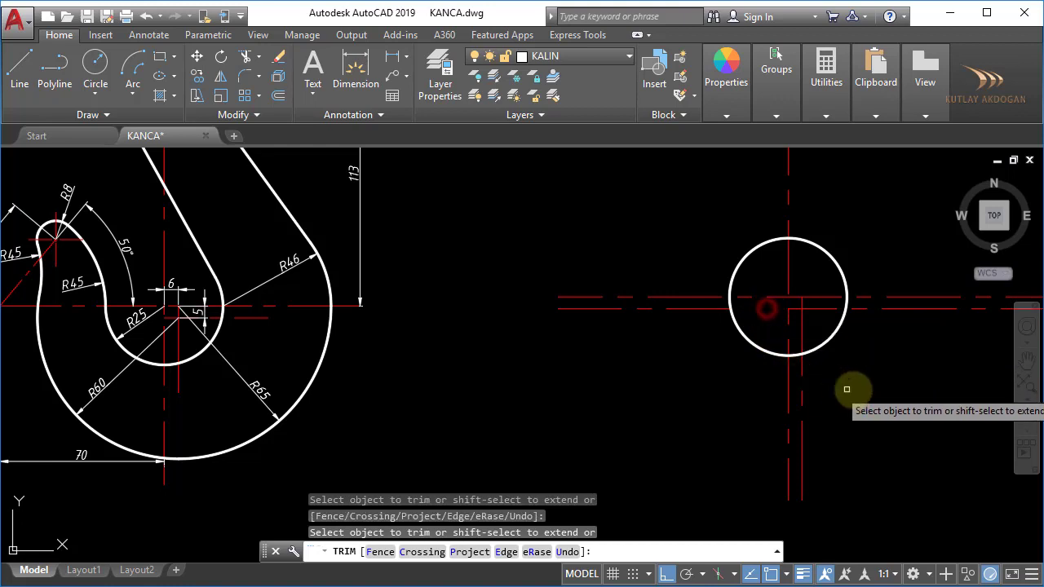
pyautogui.press('Escape')
pyautogui.write('e')
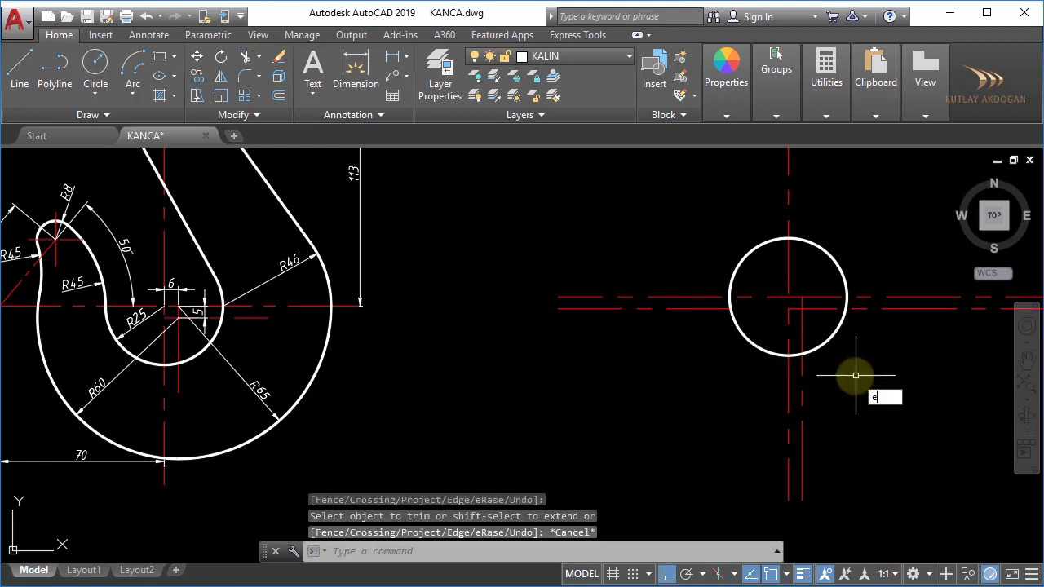
pyautogui.press('Return')
pyautogui.click(702, 308)
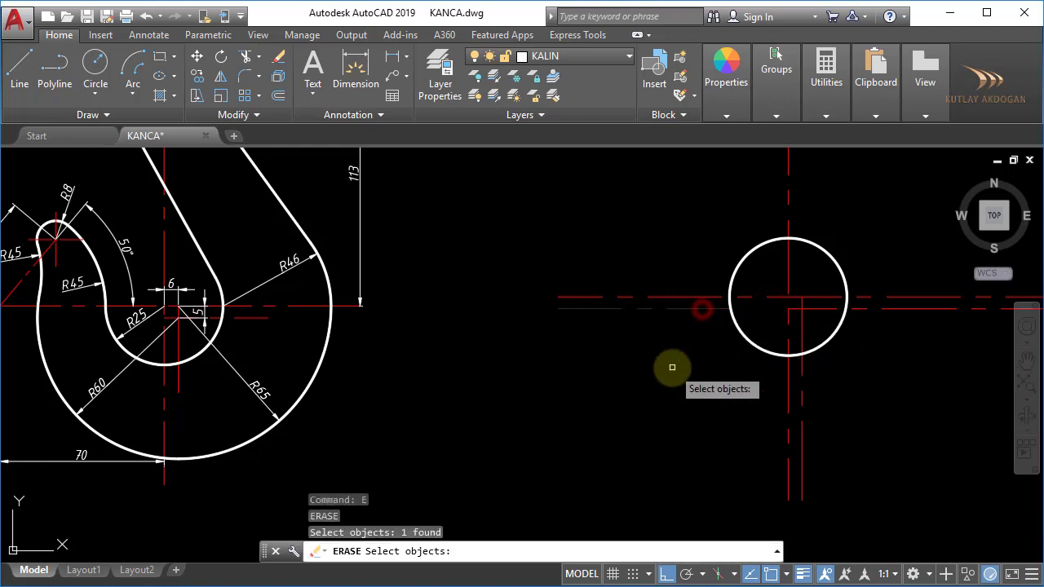
pyautogui.scroll(-1, 697, 381)
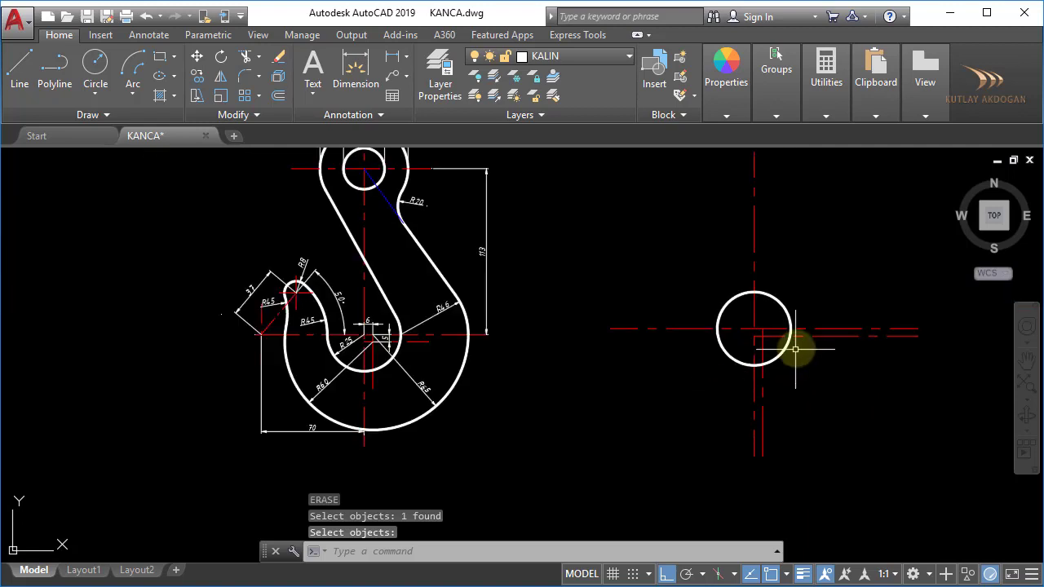
pyautogui.scroll(4, 799, 345)
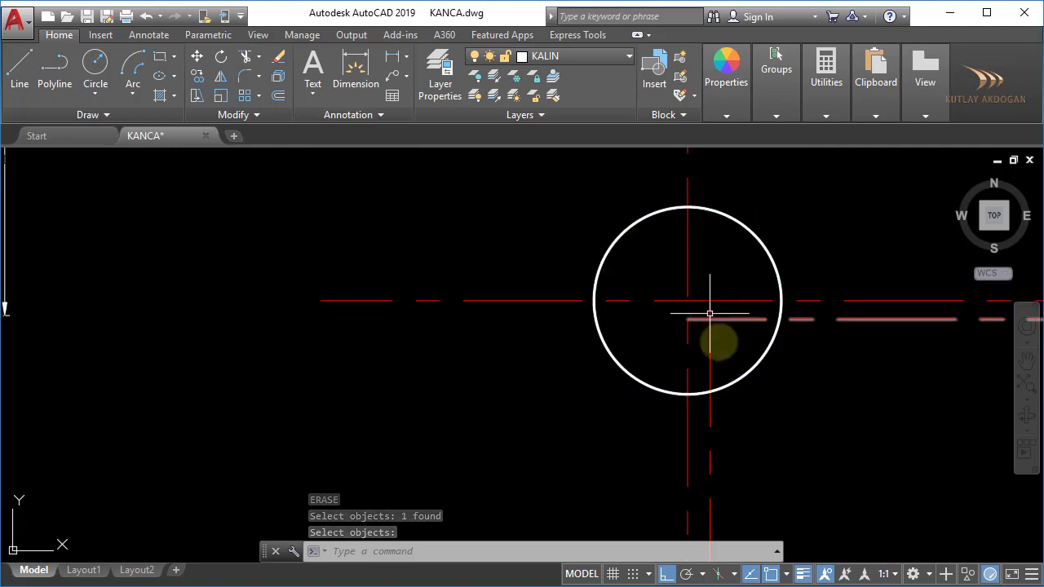
pyautogui.scroll(2, 722, 326)
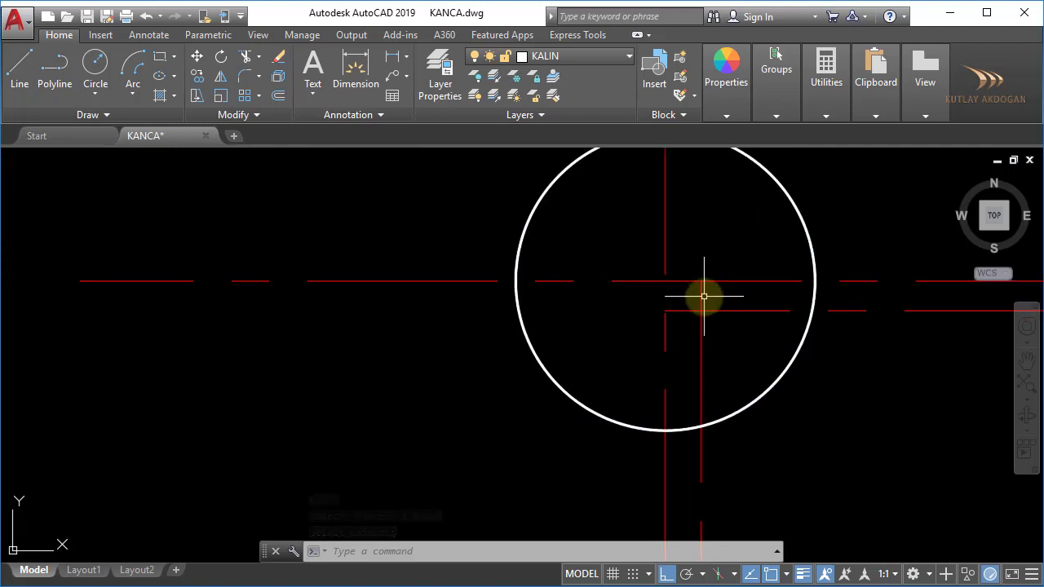
pyautogui.scroll(-2, 718, 327)
pyautogui.scroll(-1, 711, 326)
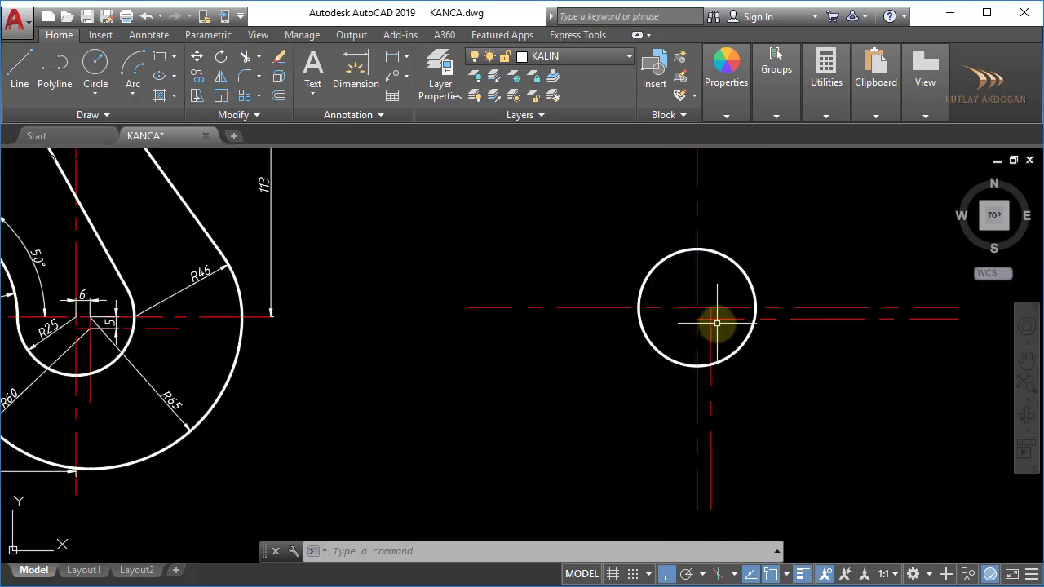
pyautogui.moveTo(522, 444); pyautogui.dragTo(674, 429, button='middle')
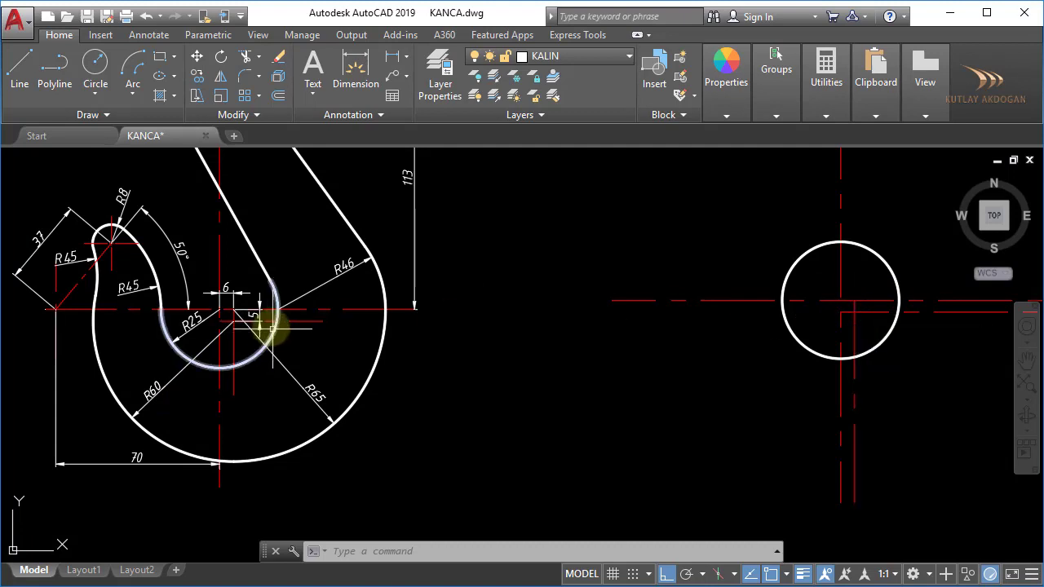
pyautogui.click(96, 66)
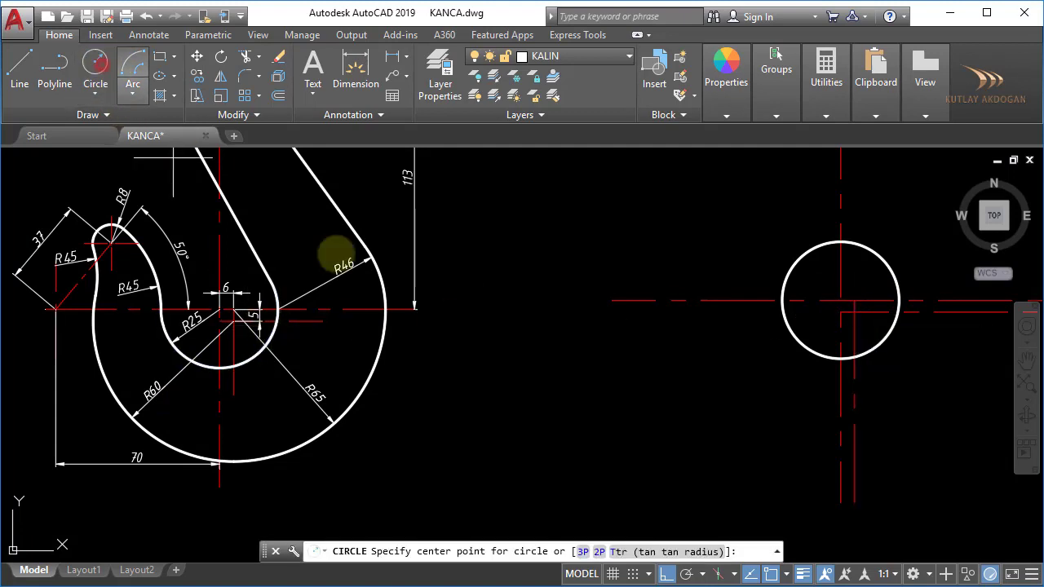
# Step: Draw an R60 circle on the tip circle's centre and an R65 circle on the offset centre point
pyautogui.click(854, 312)
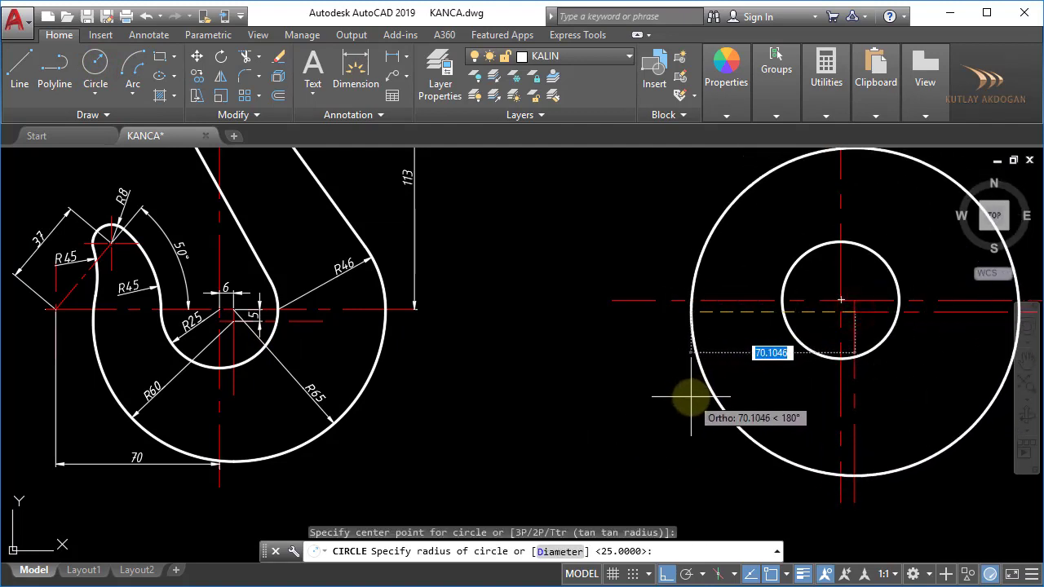
pyautogui.write('60')
pyautogui.press('Return')
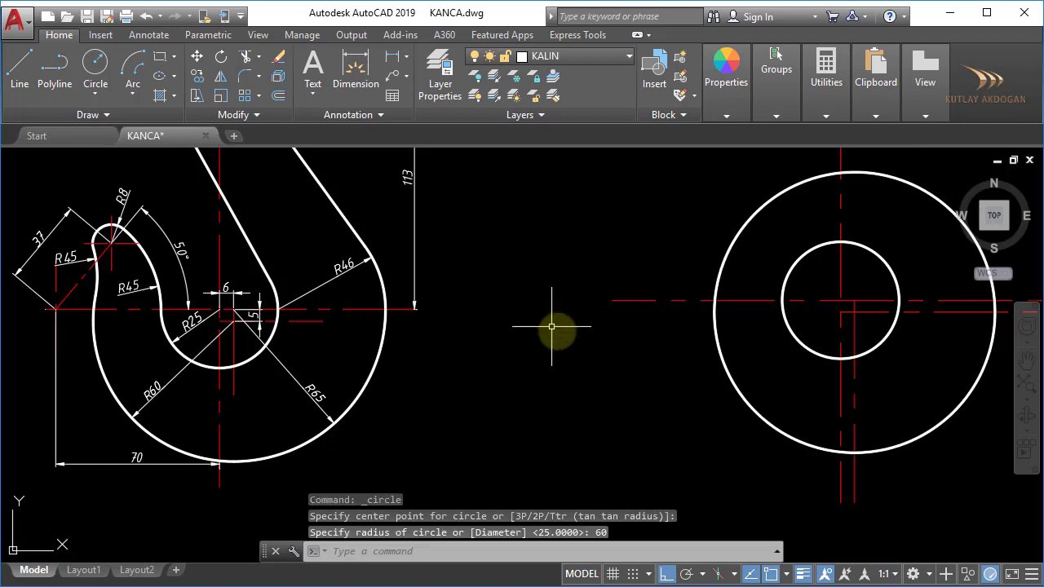
pyautogui.click(96, 65)
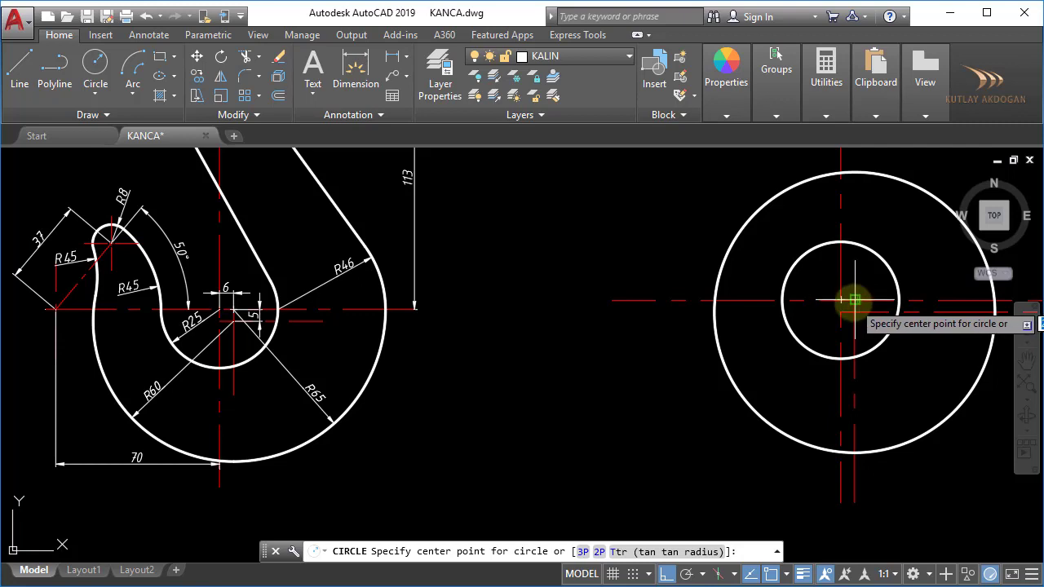
pyautogui.click(853, 300)
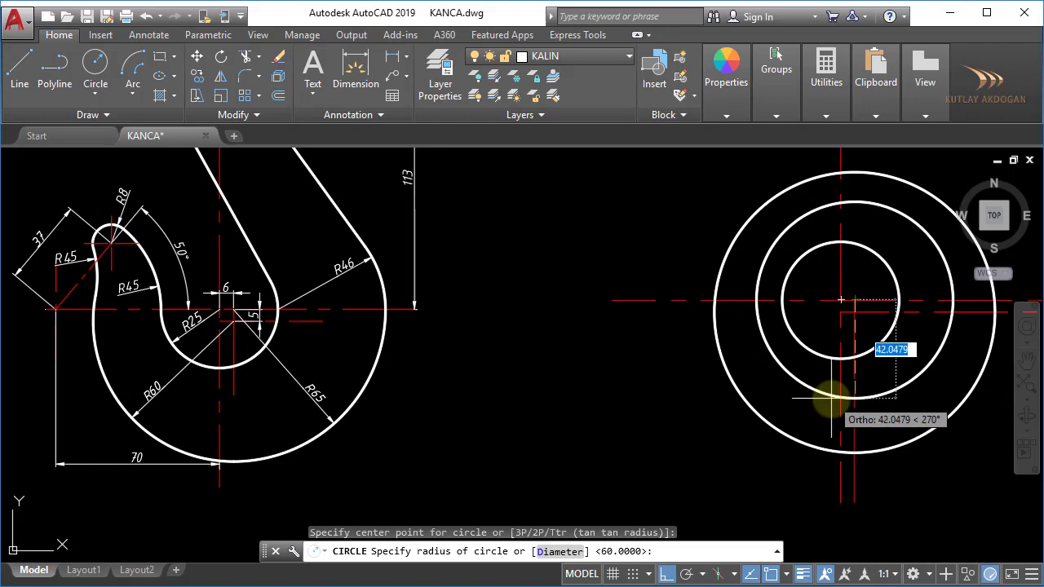
pyautogui.write('65')
pyautogui.press('Return')
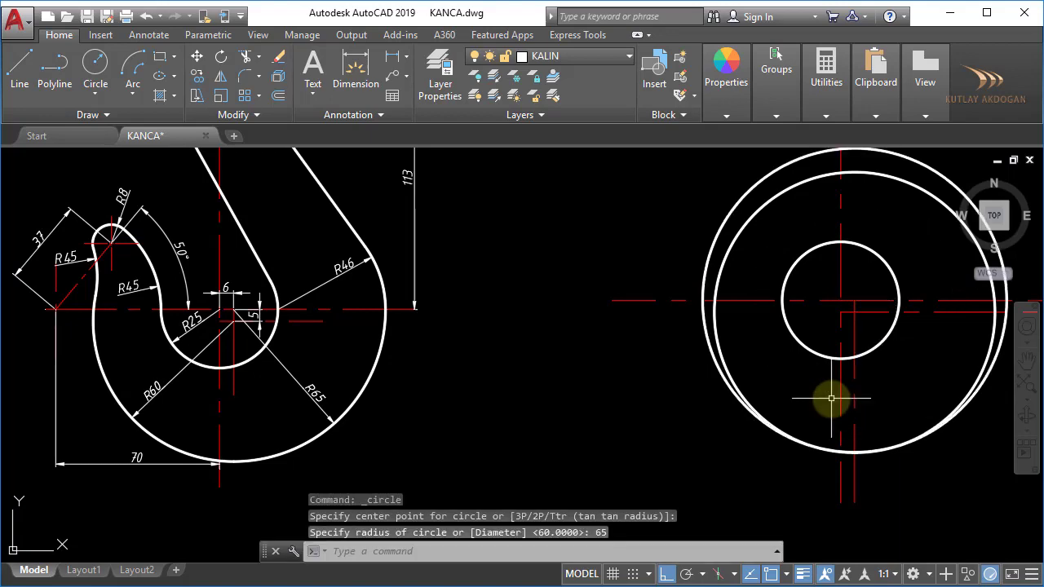
pyautogui.moveTo(690, 432); pyautogui.dragTo(618, 440, button='middle')
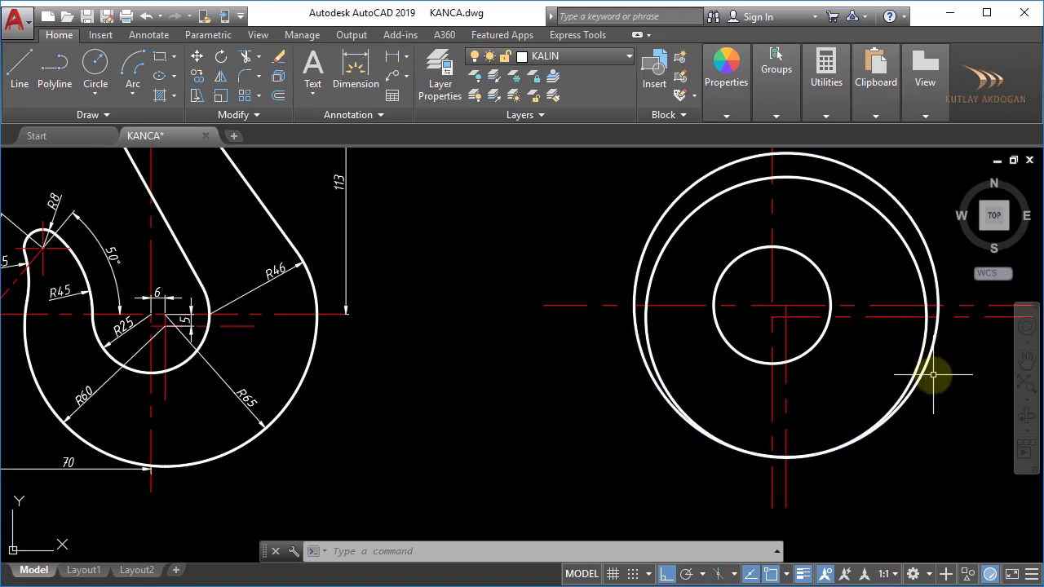
# Step: Trim the outer circle's left part and right end, and the second circle's upper-left arc
pyautogui.write('tr')
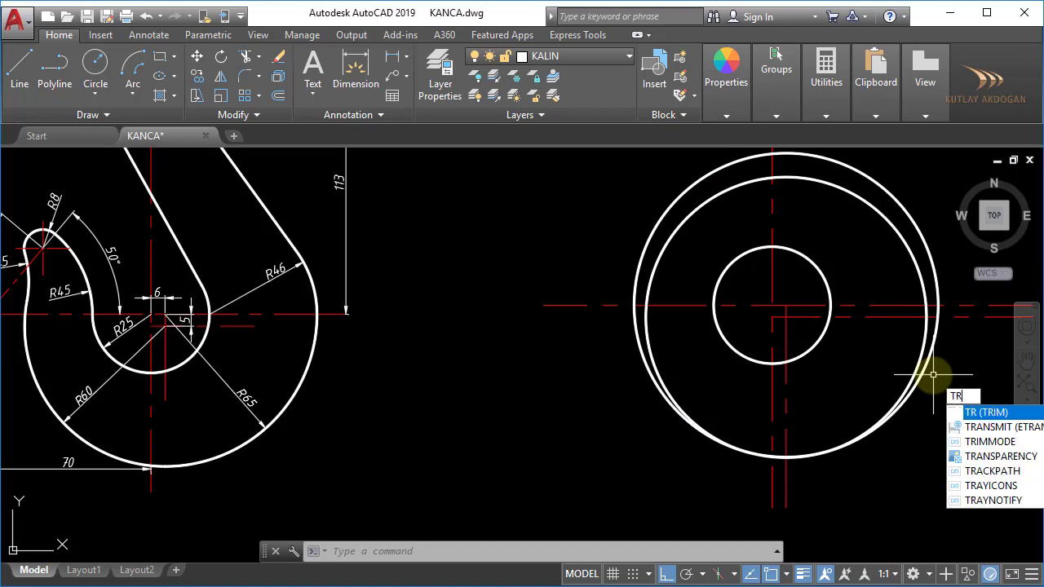
pyautogui.press('Return')
pyautogui.press('Return')
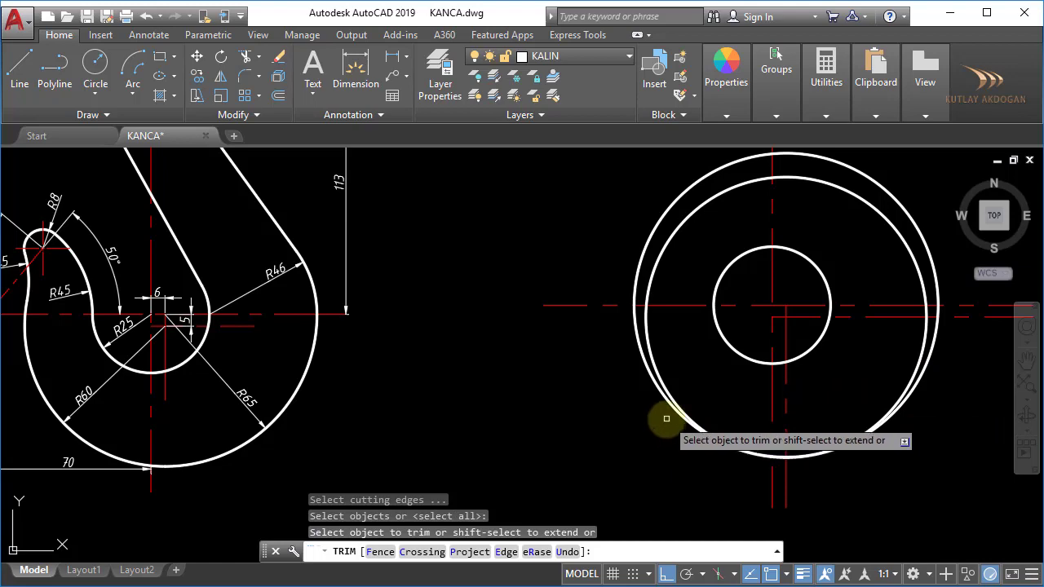
pyautogui.scroll(2, 665, 420)
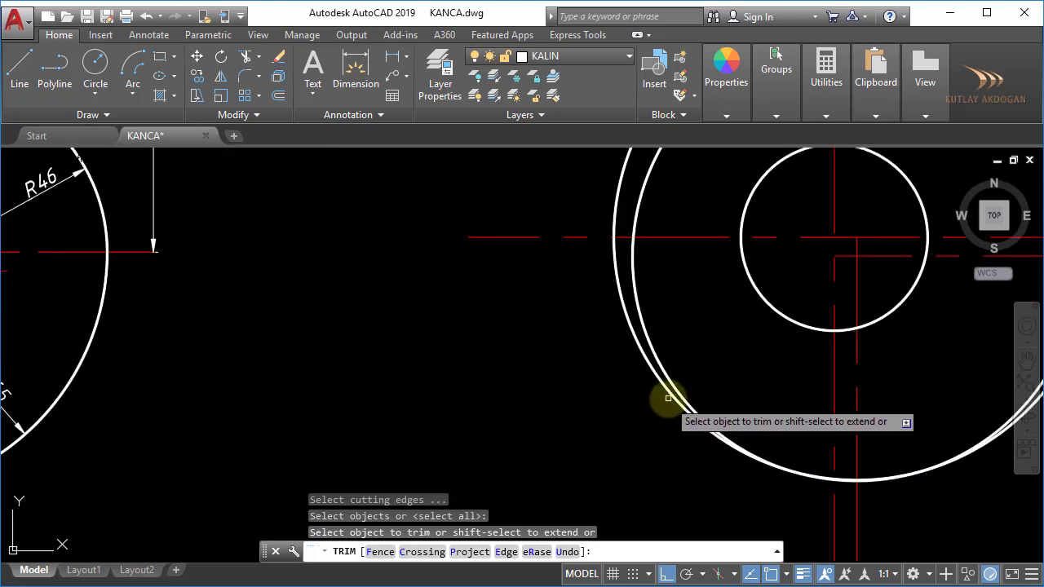
pyautogui.click(670, 394)
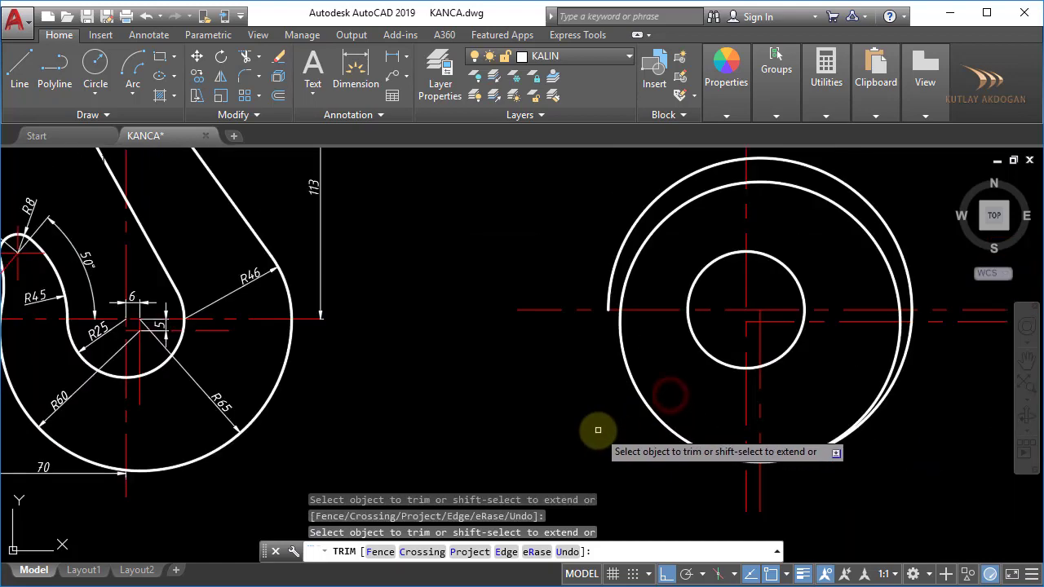
pyautogui.scroll(-2, 603, 427)
pyautogui.scroll(-2, 620, 426)
pyautogui.scroll(2, 747, 395)
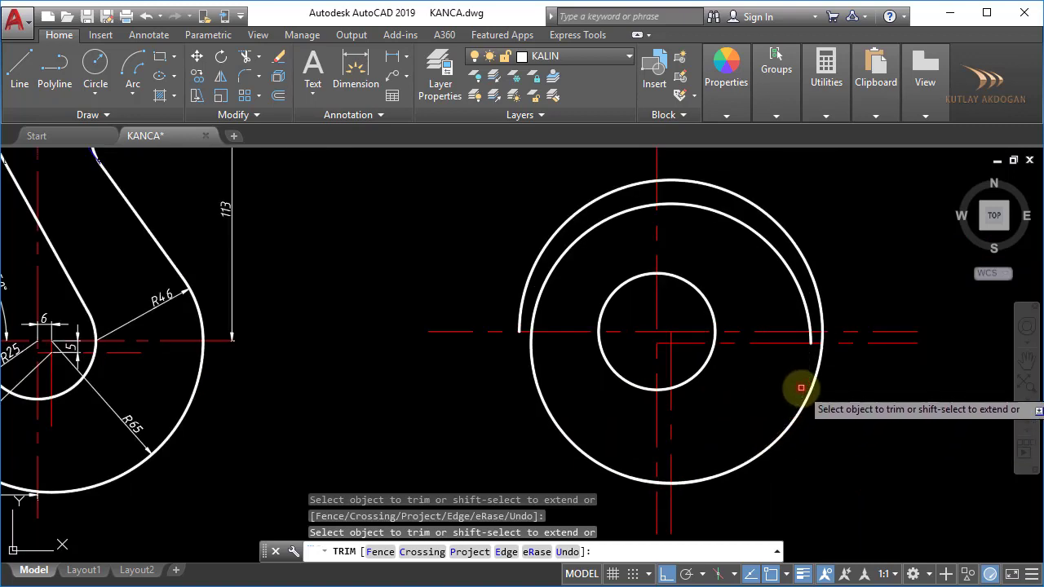
pyautogui.rightClick(831, 409)
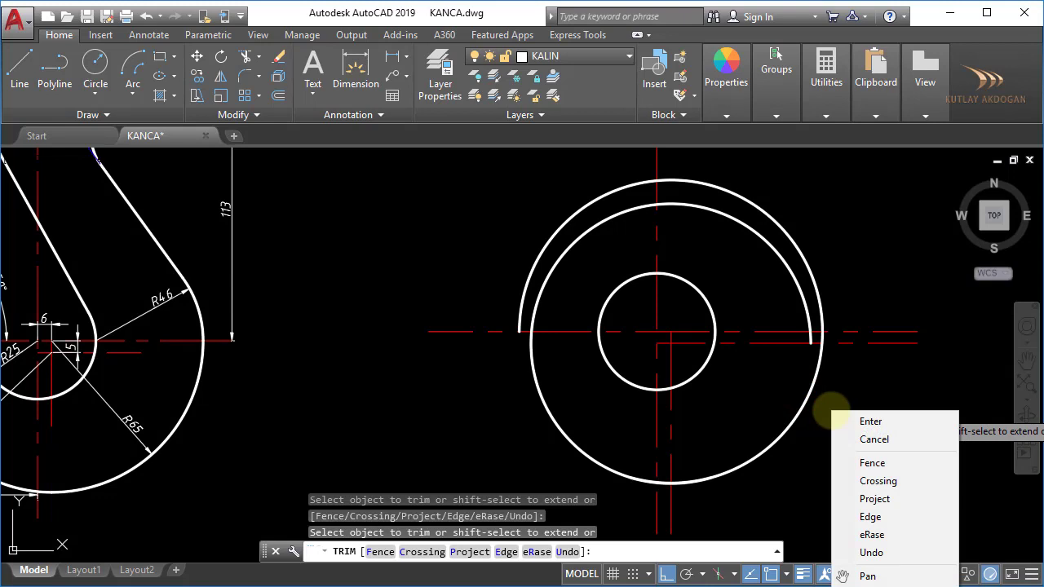
pyautogui.click(829, 408)
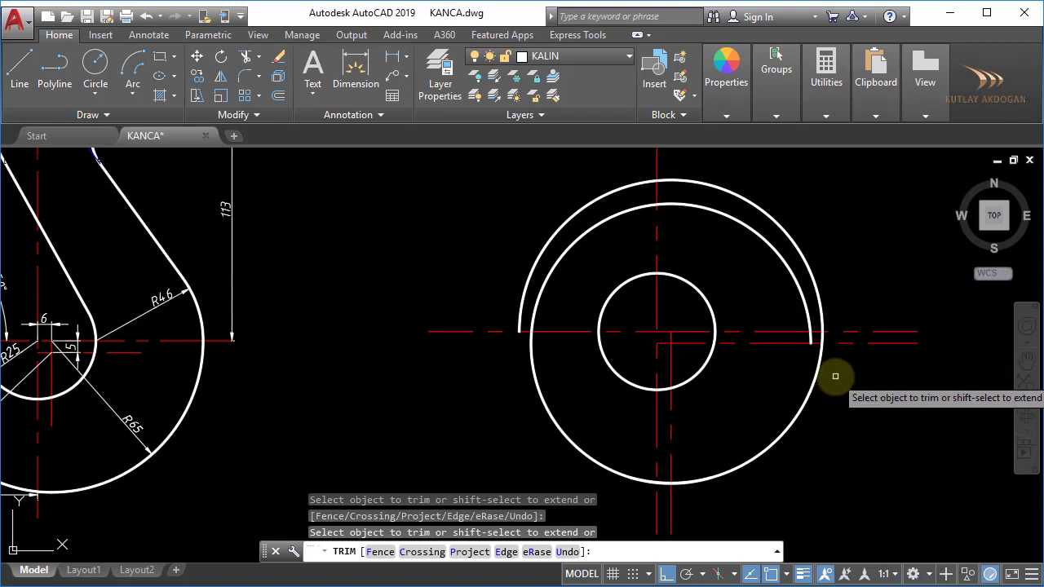
pyautogui.click(823, 322)
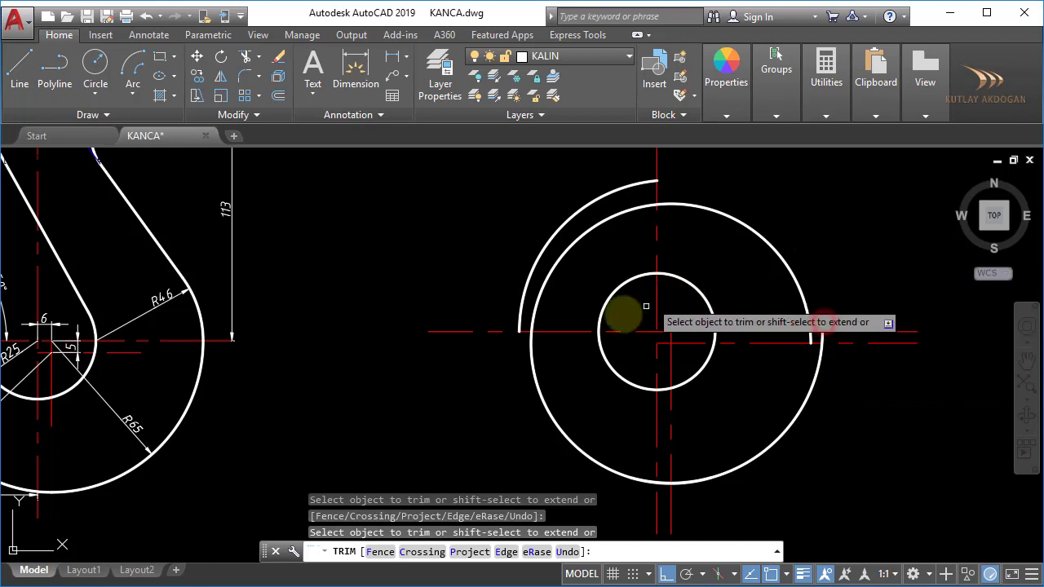
pyautogui.click(534, 324)
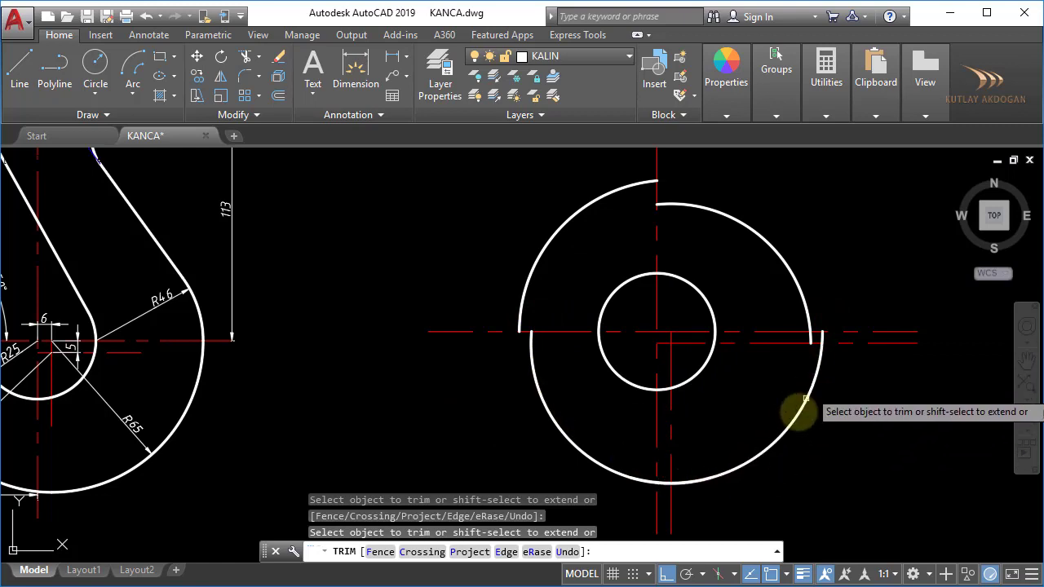
pyautogui.rightClick(392, 221)
pyautogui.click(422, 235)
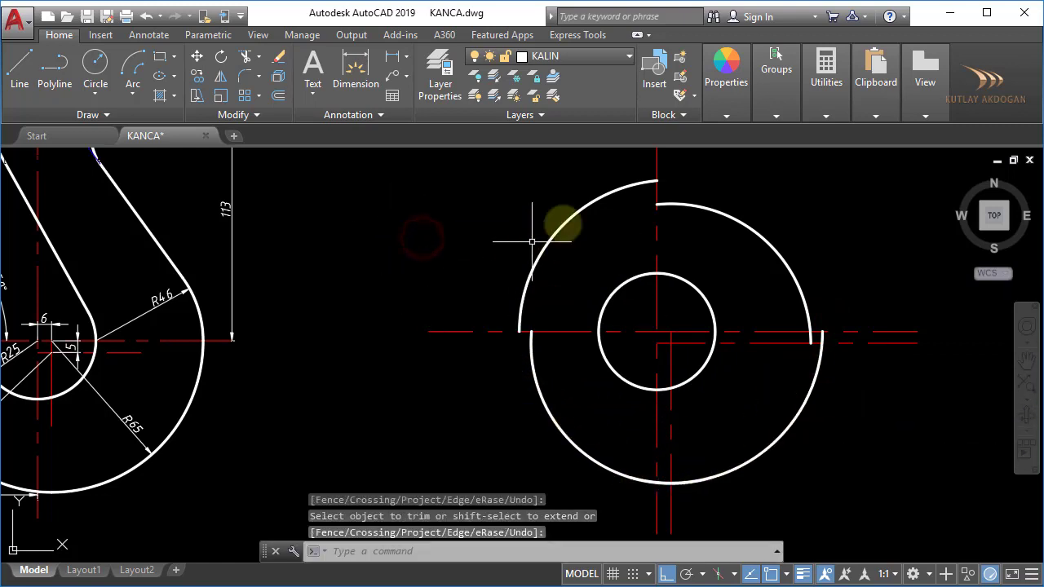
pyautogui.write('E')
# Step: Erase the leftover left arc and upper-right arc, keeping the lower half arc
pyautogui.press('Return')
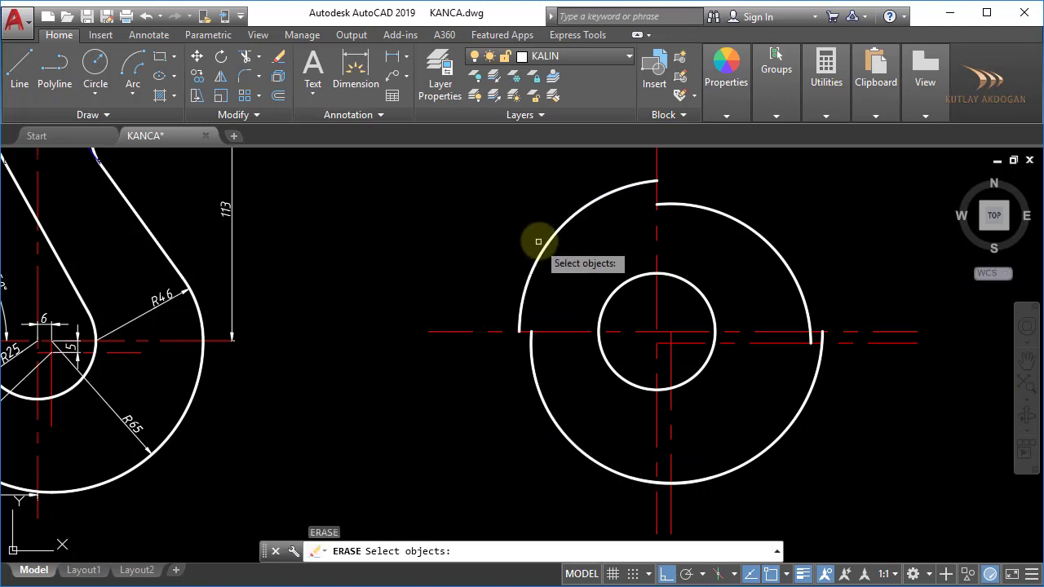
pyautogui.click(548, 237)
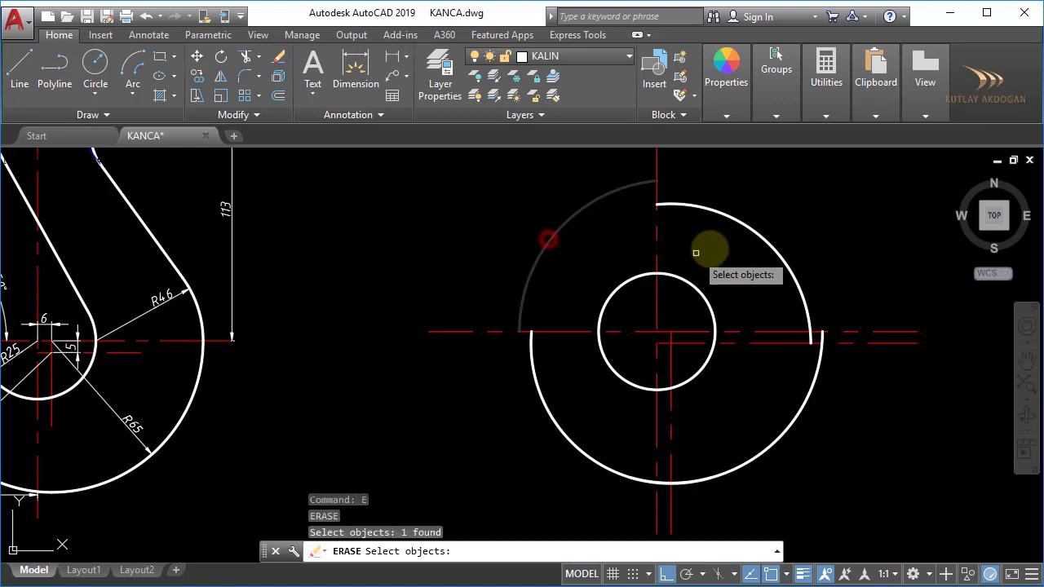
pyautogui.click(725, 216)
pyautogui.press('Return')
pyautogui.scroll(4, 678, 489)
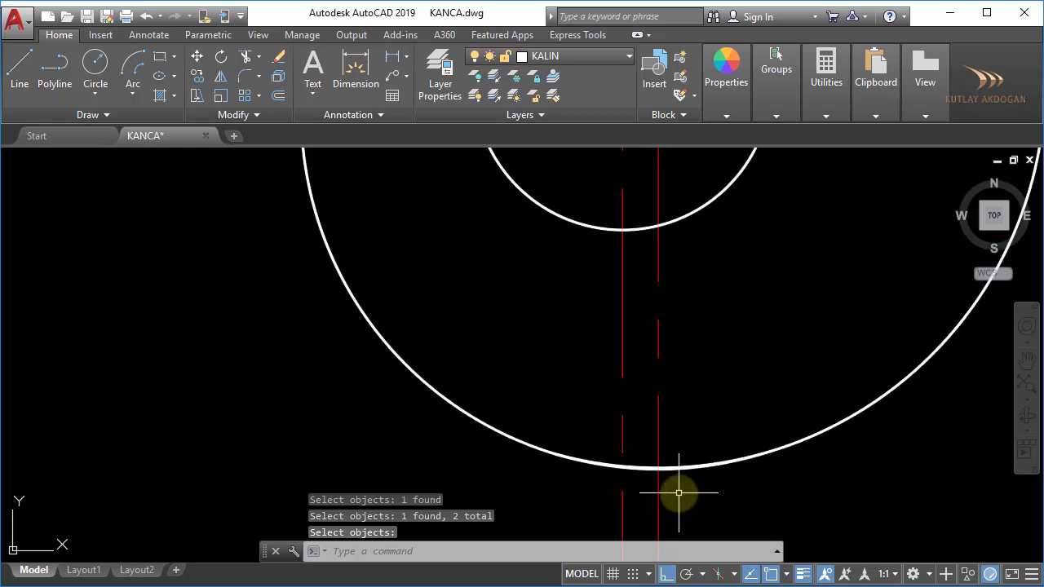
pyautogui.scroll(-2, 604, 465)
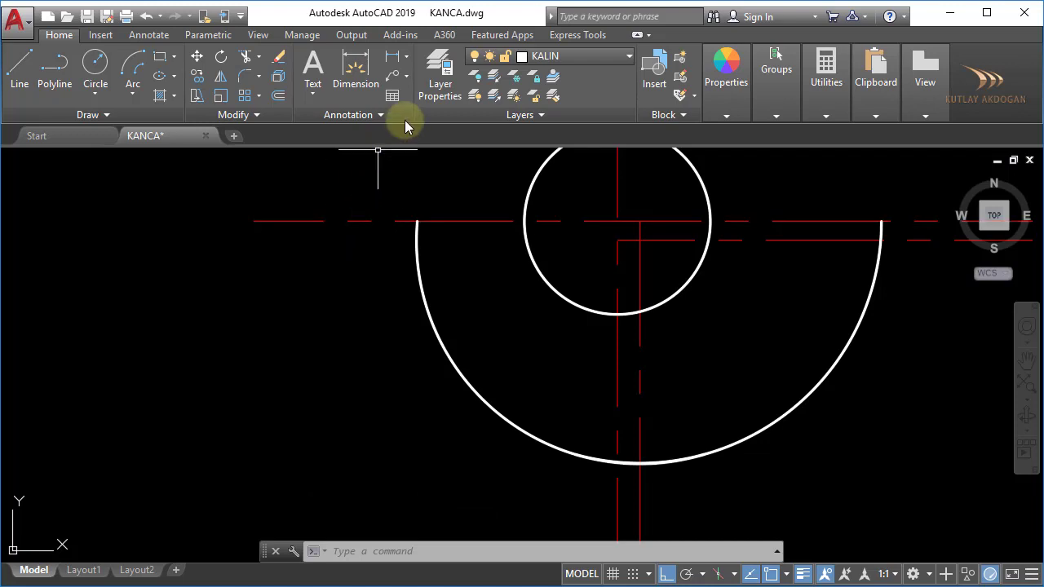
pyautogui.click(406, 57)
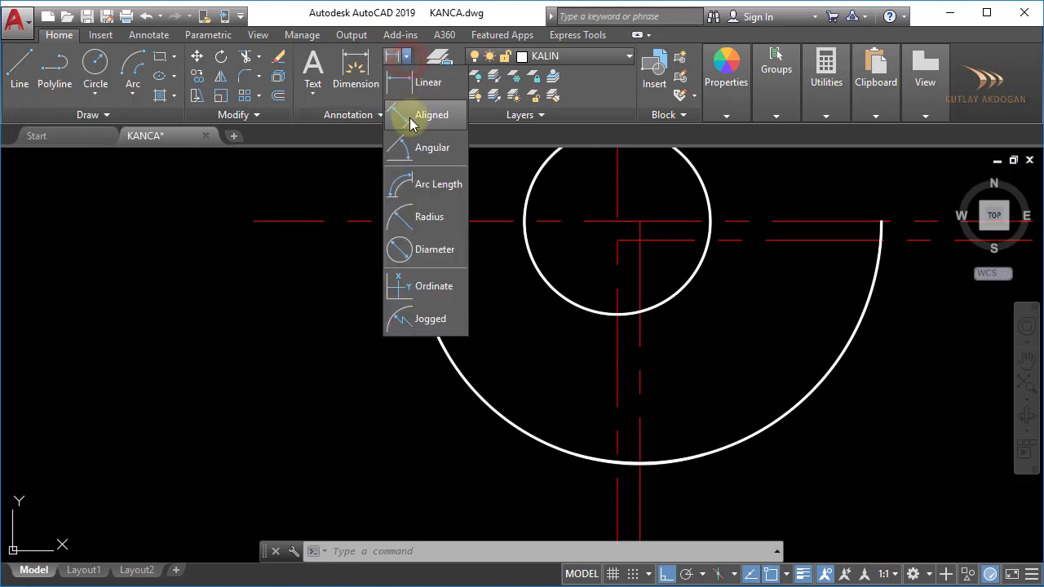
pyautogui.click(423, 214)
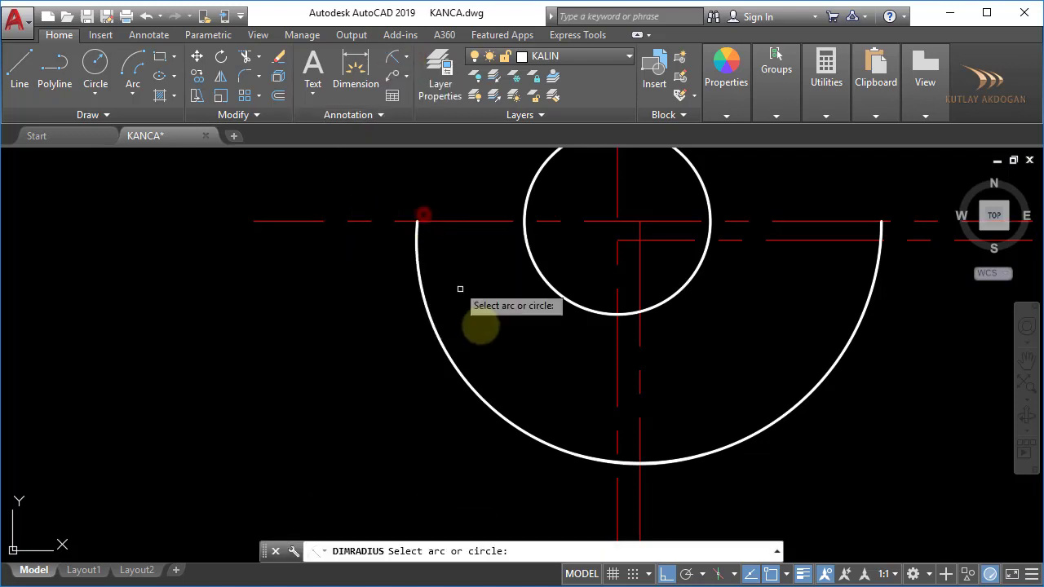
pyautogui.click(474, 395)
pyautogui.press('Escape')
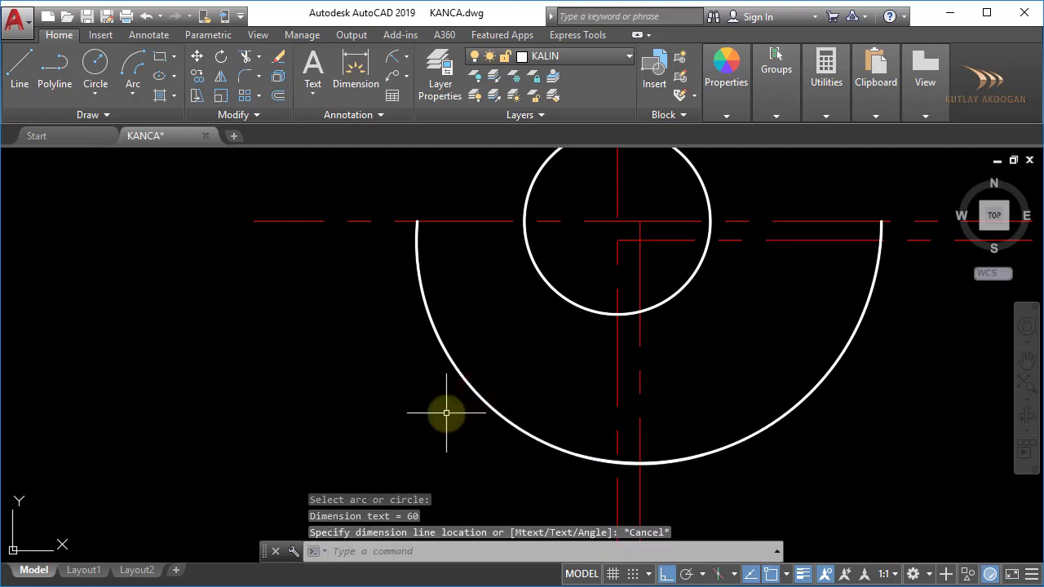
pyautogui.press('Return')
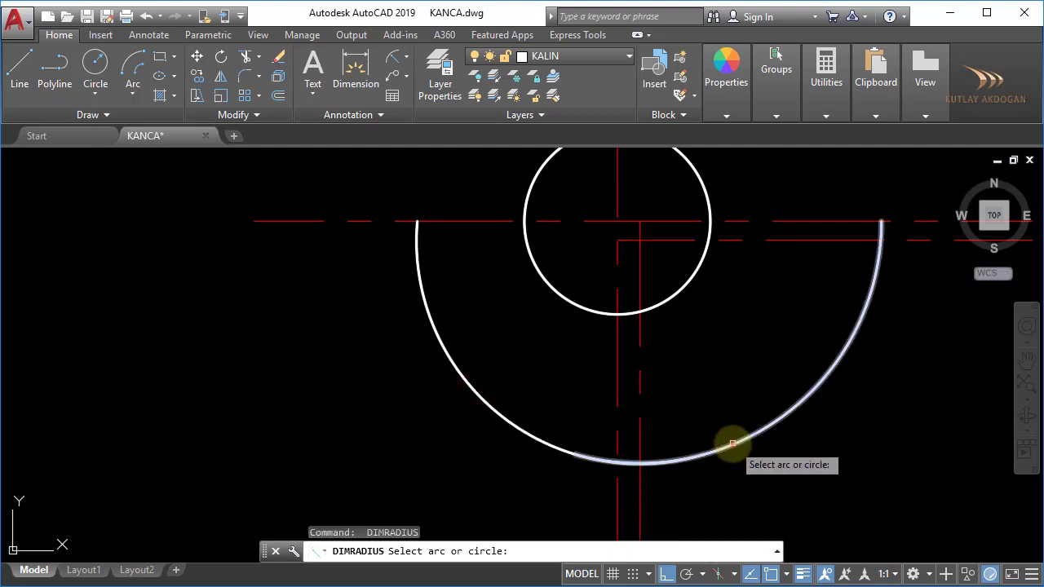
pyautogui.click(729, 440)
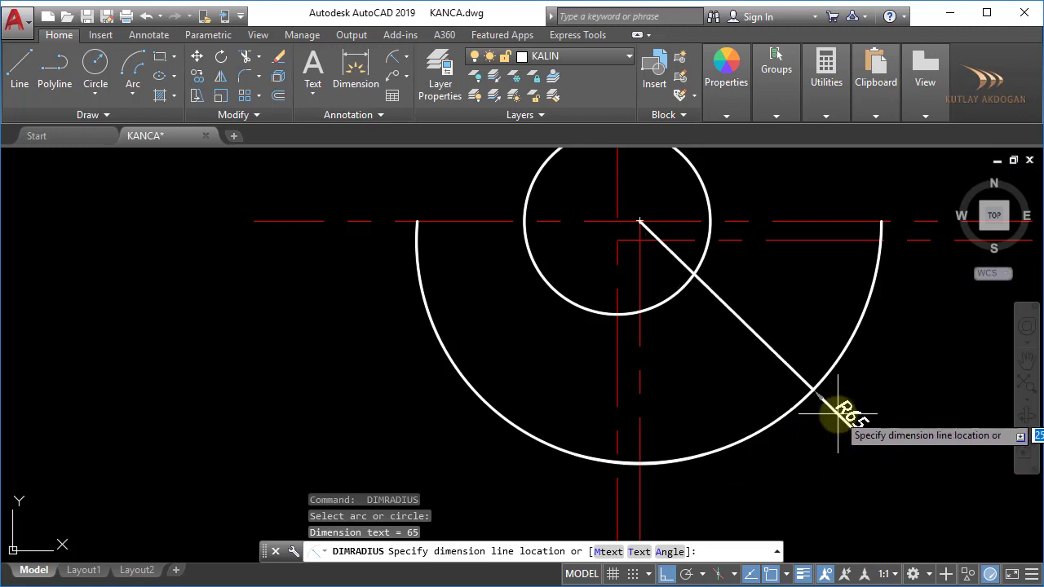
pyautogui.press('Escape')
pyautogui.scroll(-3, 694, 345)
pyautogui.scroll(-3, 687, 349)
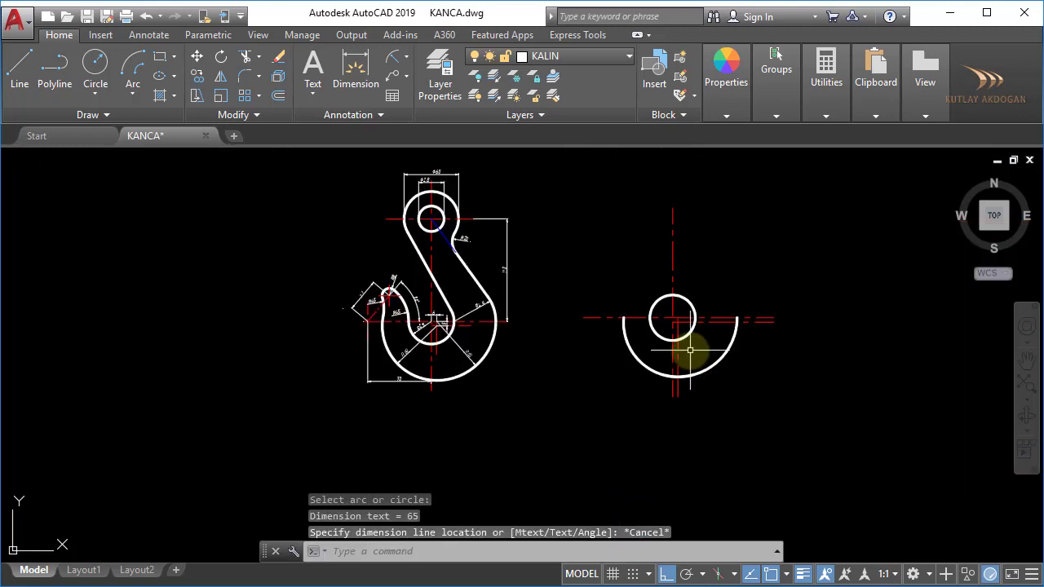
pyautogui.moveTo(619, 381); pyautogui.dragTo(627, 437, button='middle')
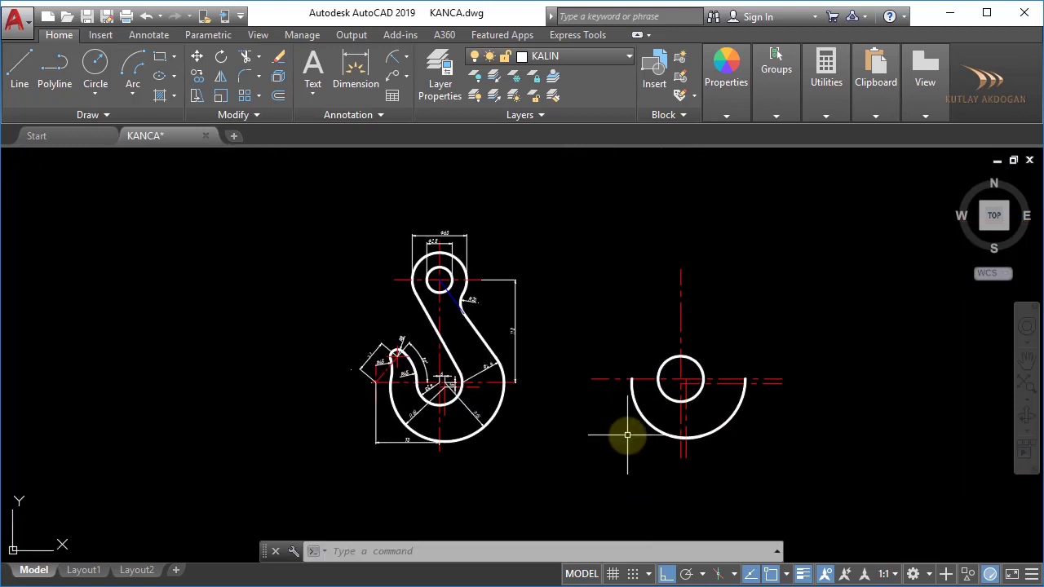
pyautogui.scroll(2, 538, 298)
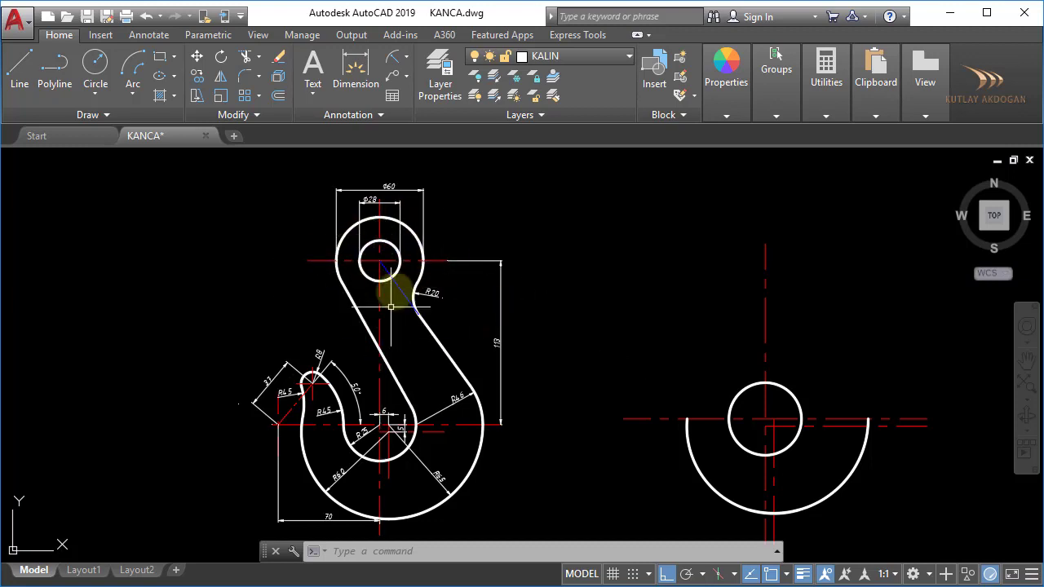
# Step: Check the reference hook's Φ60 eye dimension, then start a new circle
pyautogui.scroll(2, 395, 277)
pyautogui.moveTo(431, 266); pyautogui.dragTo(433, 366, button='middle')
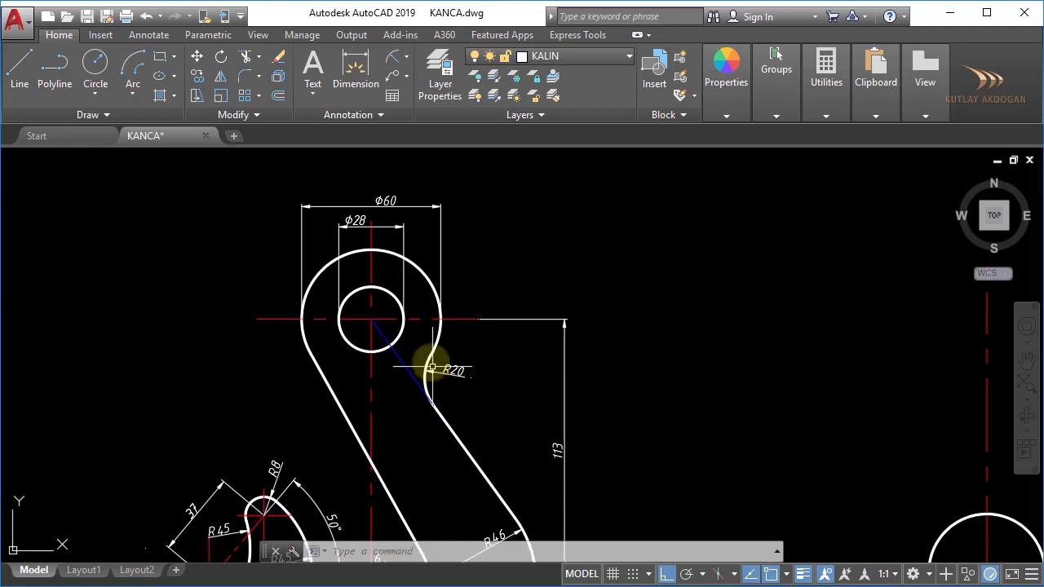
pyautogui.scroll(-2, 397, 372)
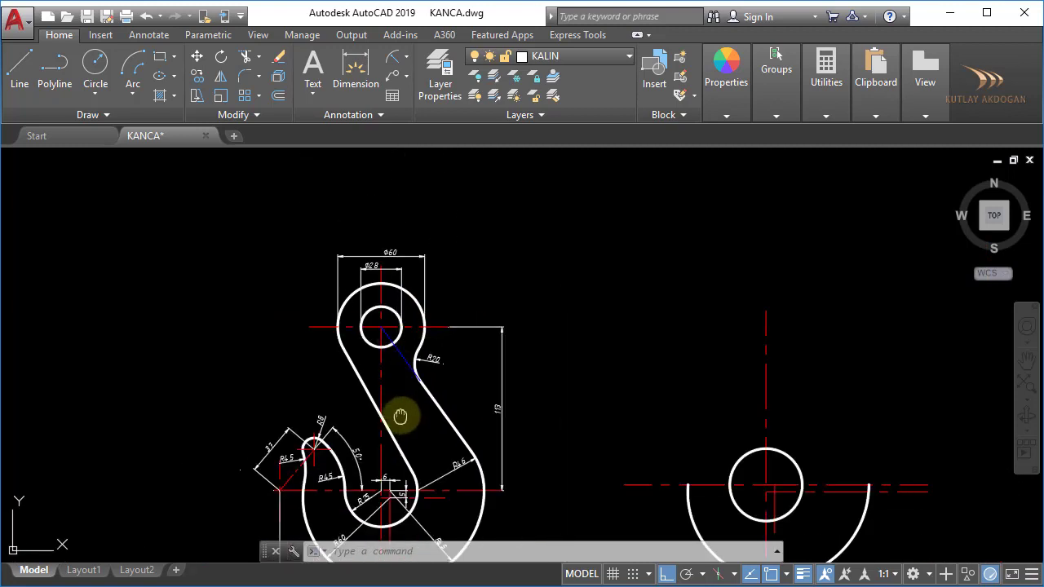
pyautogui.scroll(-1, 400, 415)
pyautogui.scroll(2, 494, 366)
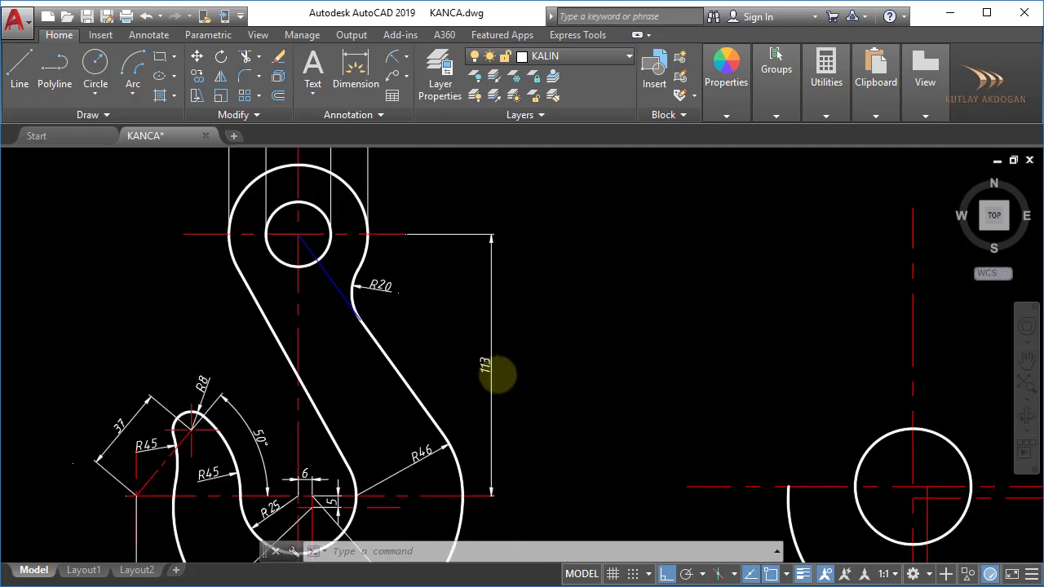
pyautogui.scroll(2, 497, 373)
pyautogui.scroll(-2, 493, 370)
pyautogui.scroll(-2, 488, 361)
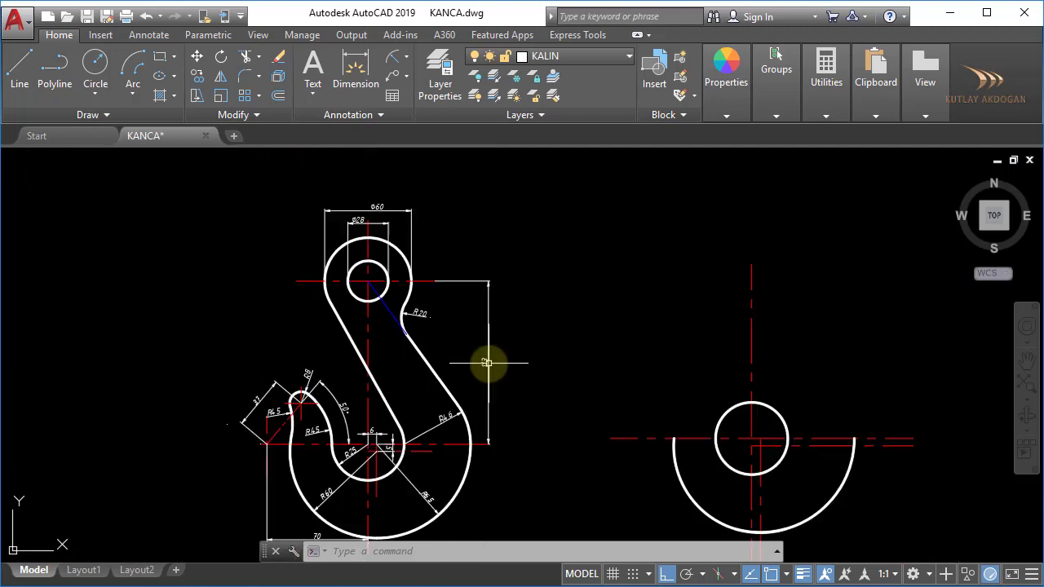
pyautogui.moveTo(582, 427)
pyautogui.mouseDown(button='middle')
pyautogui.moveTo(538, 395)
pyautogui.moveTo(508, 394)
pyautogui.mouseUp(button='middle')
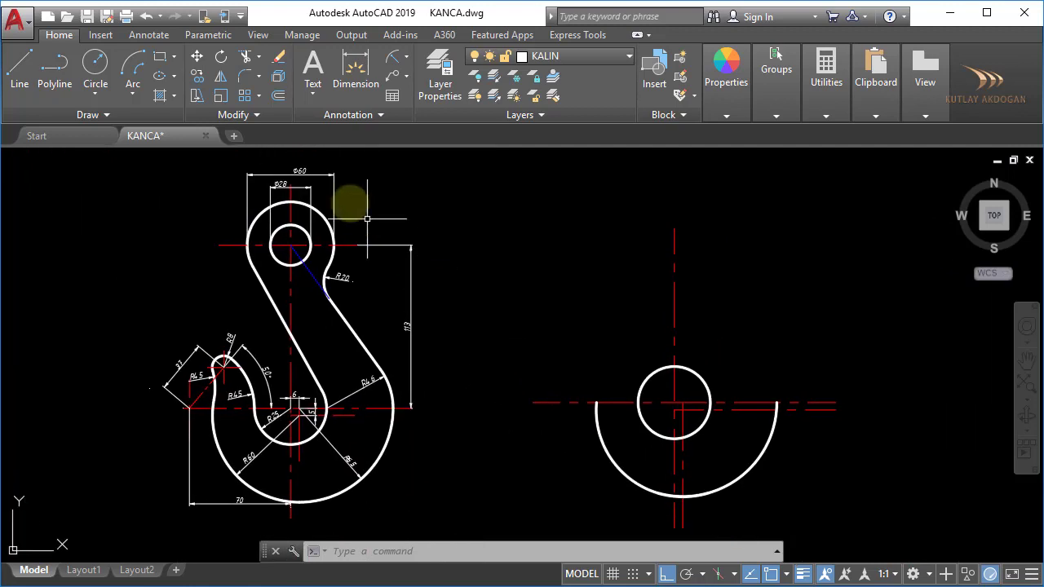
pyautogui.click(95, 66)
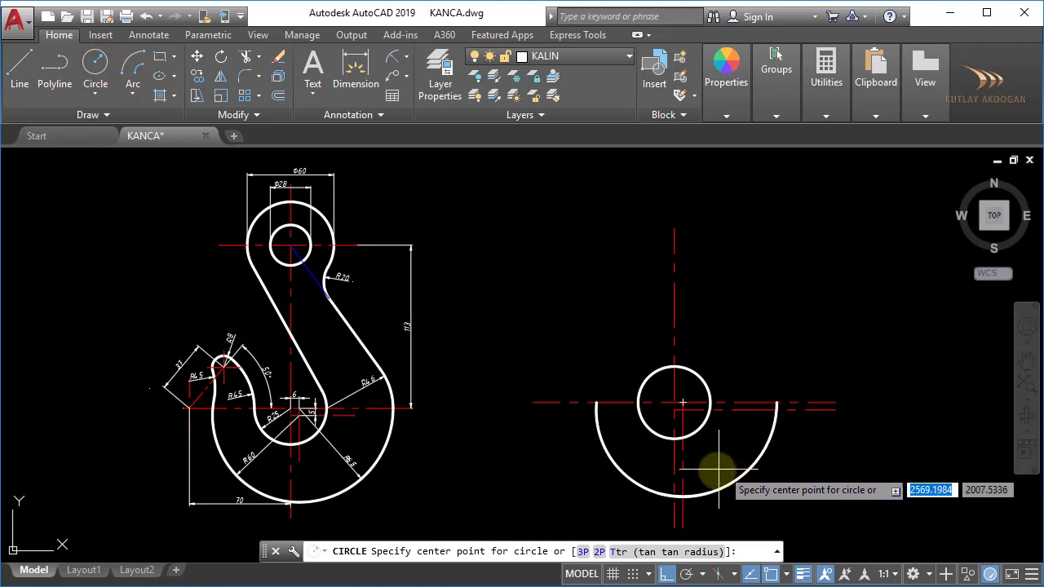
# Step: Place a radius 30 circle 113 units above the eye centre using From with @0,113
pyautogui.keyDown('shift'); pyautogui.rightClick(722, 281); pyautogui.keyUp('shift')
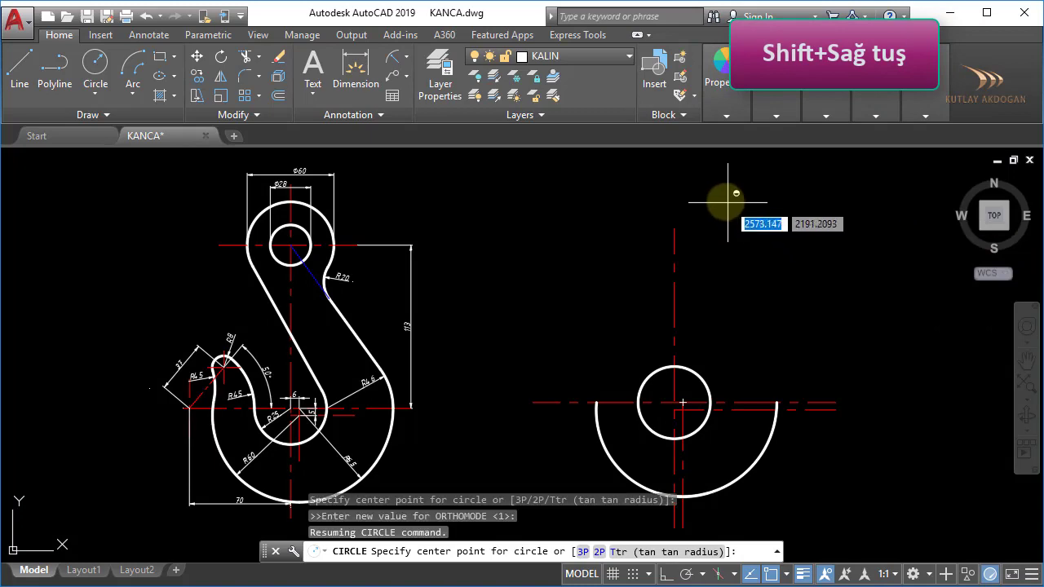
pyautogui.keyDown('shift'); pyautogui.rightClick(722, 197); pyautogui.keyUp('shift')
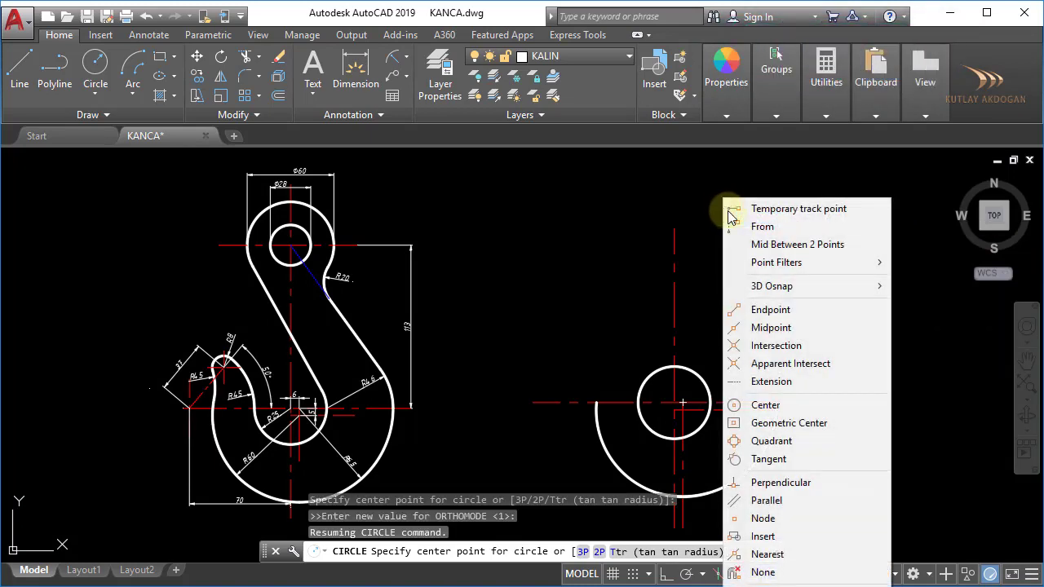
pyautogui.click(762, 227)
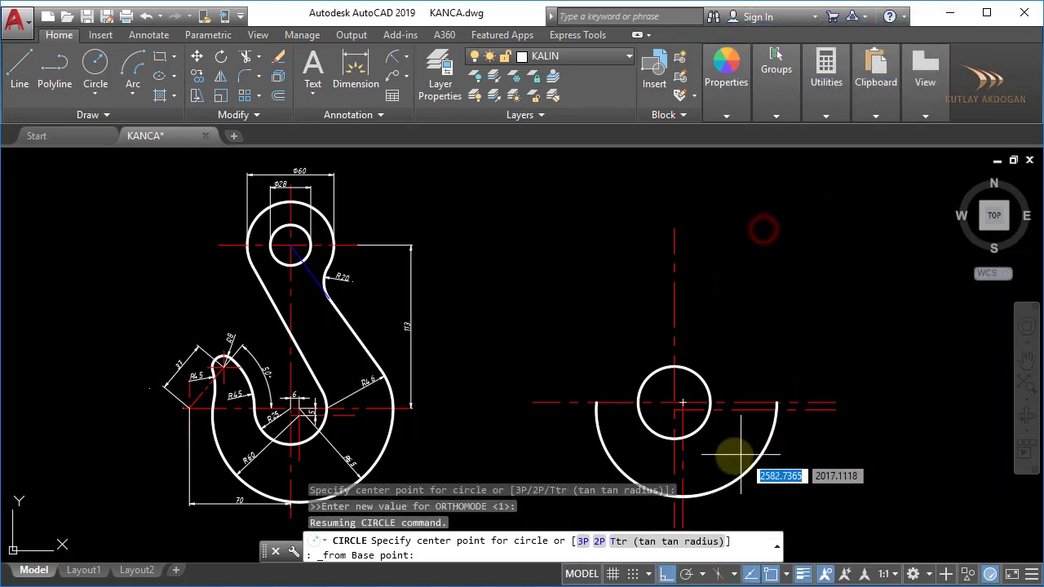
pyautogui.scroll(2, 693, 427)
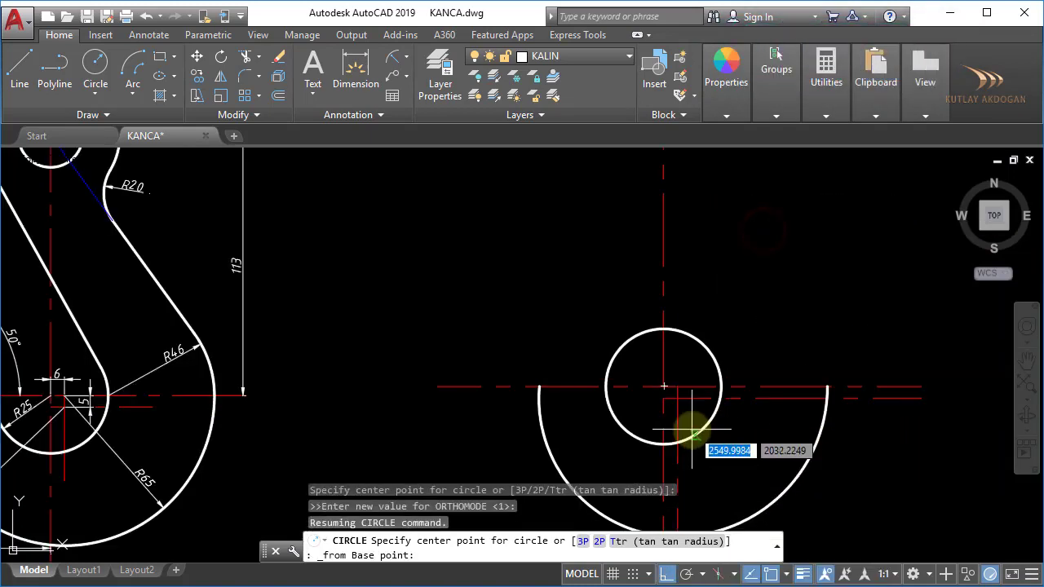
pyautogui.click(664, 386)
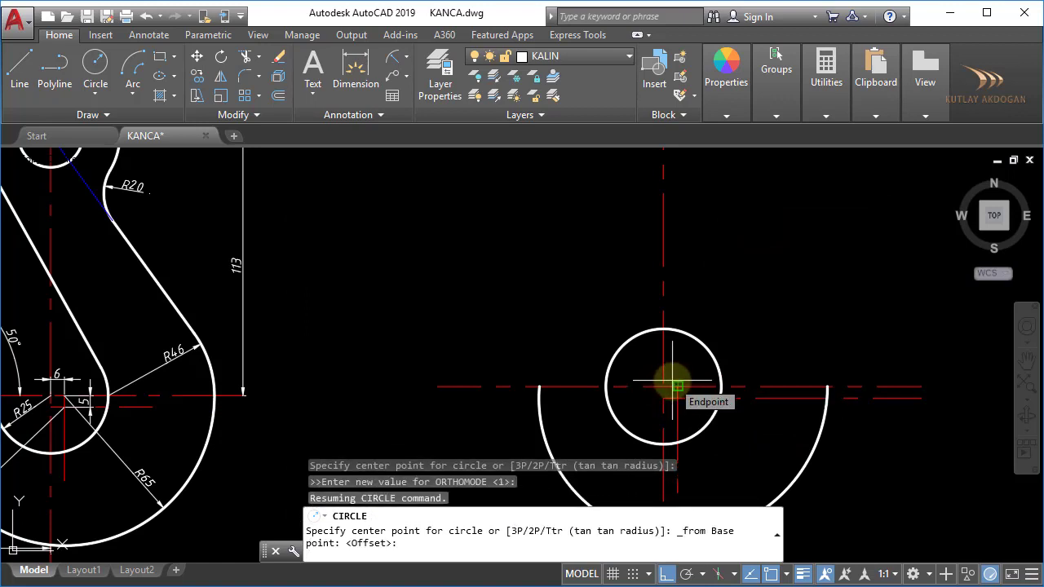
pyautogui.write('@ 0 113')
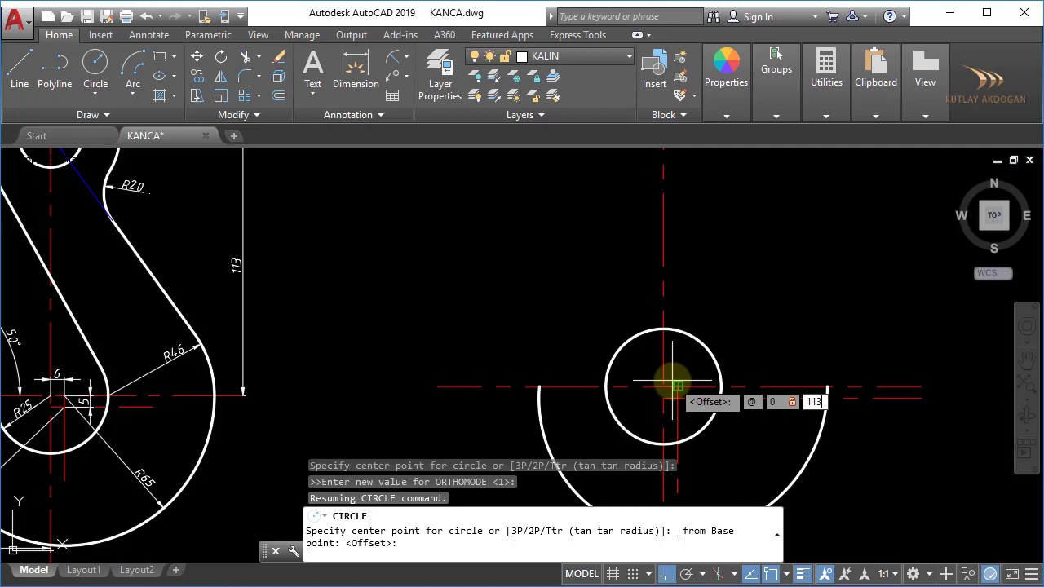
pyautogui.press('Return')
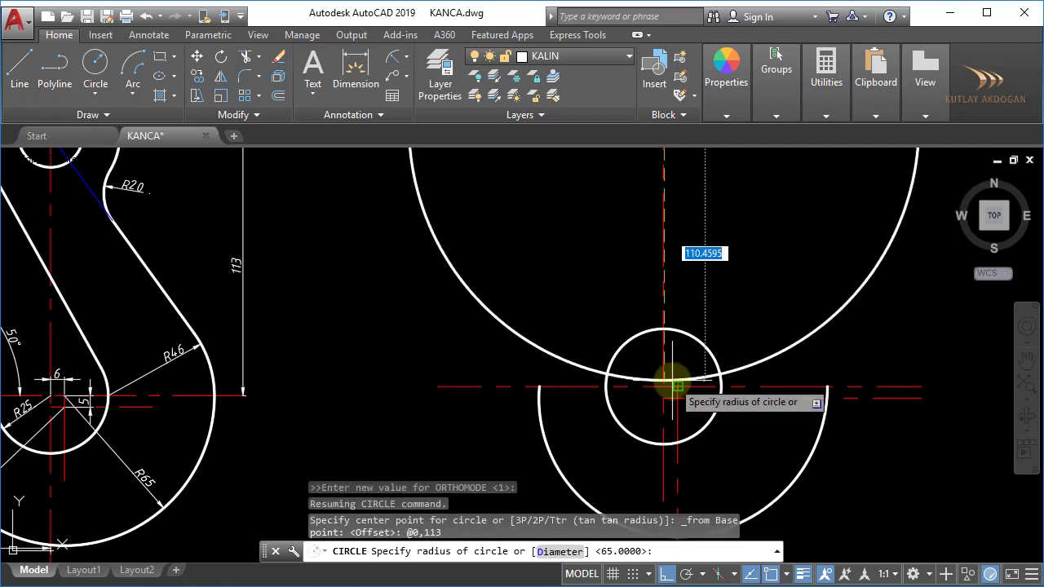
pyautogui.scroll(-2, 665, 383)
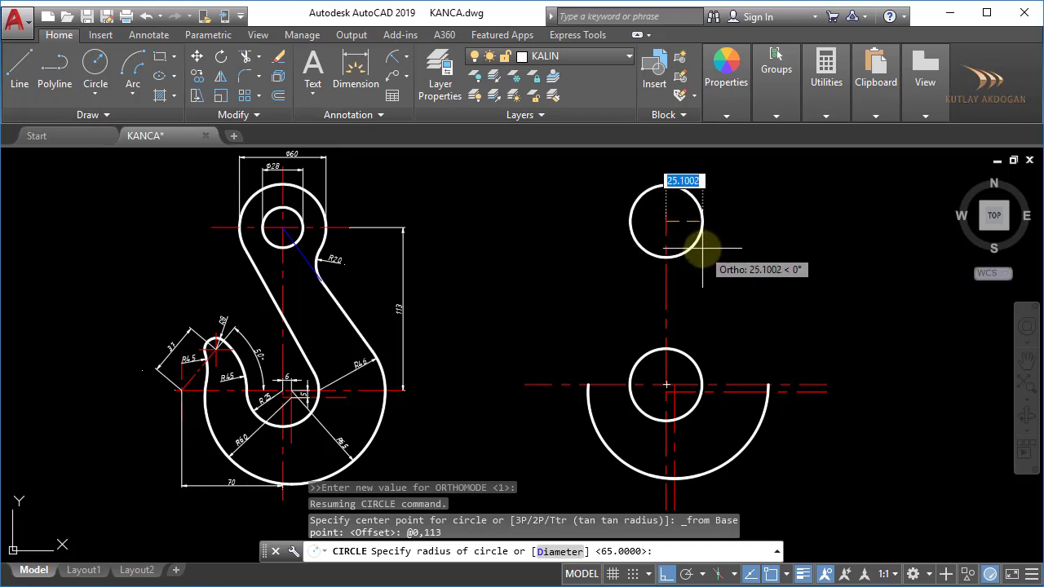
pyautogui.write('0')
pyautogui.press('Return')
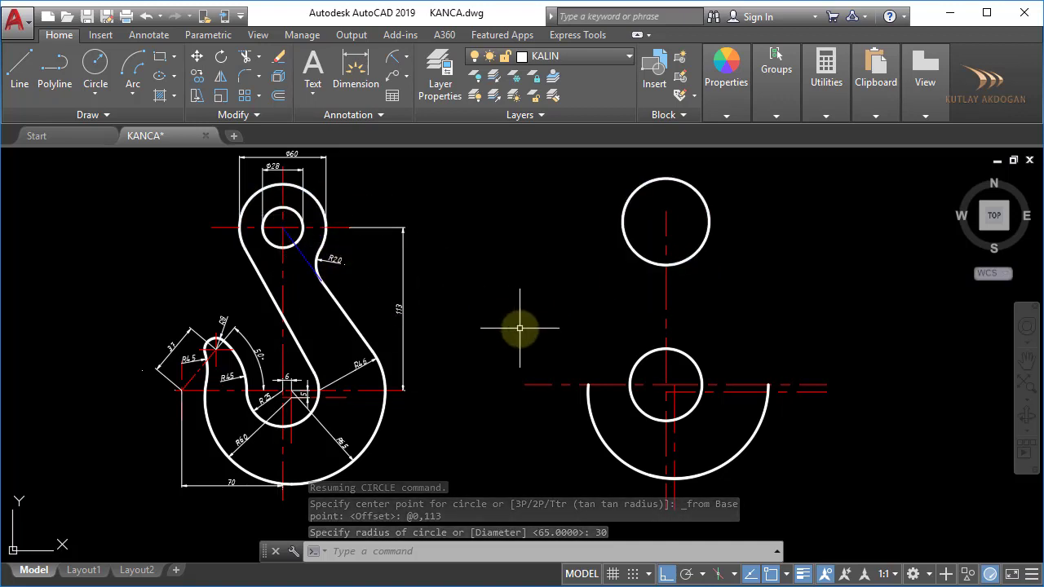
pyautogui.hotkey('ctrl', 'z')
pyautogui.hotkey('ctrl', 'z')
pyautogui.hotkey('ctrl', 'z')
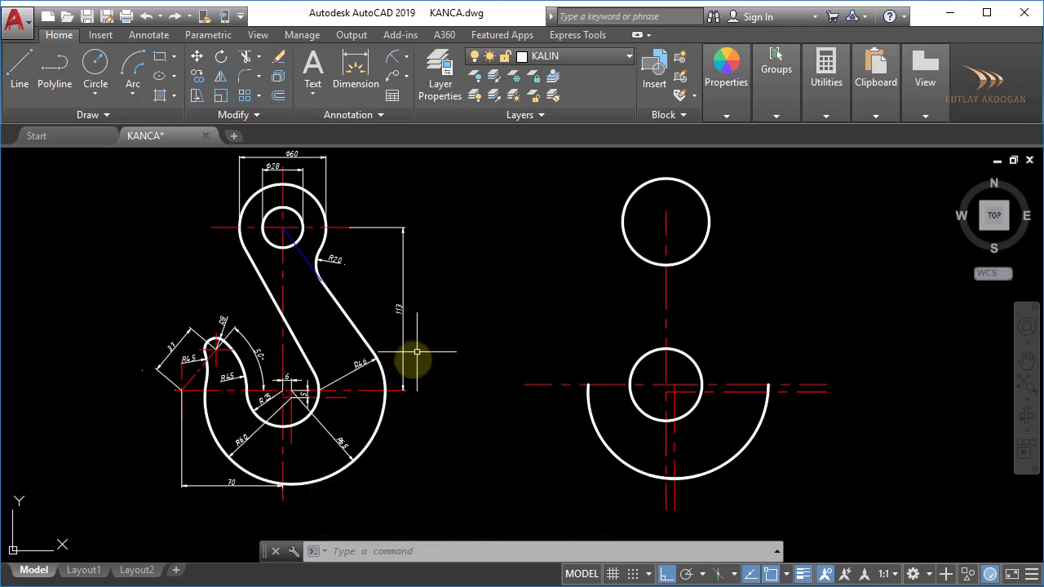
# Step: Draw an R46 circle centred on the small inner circle's right quadrant
pyautogui.scroll(2, 381, 401)
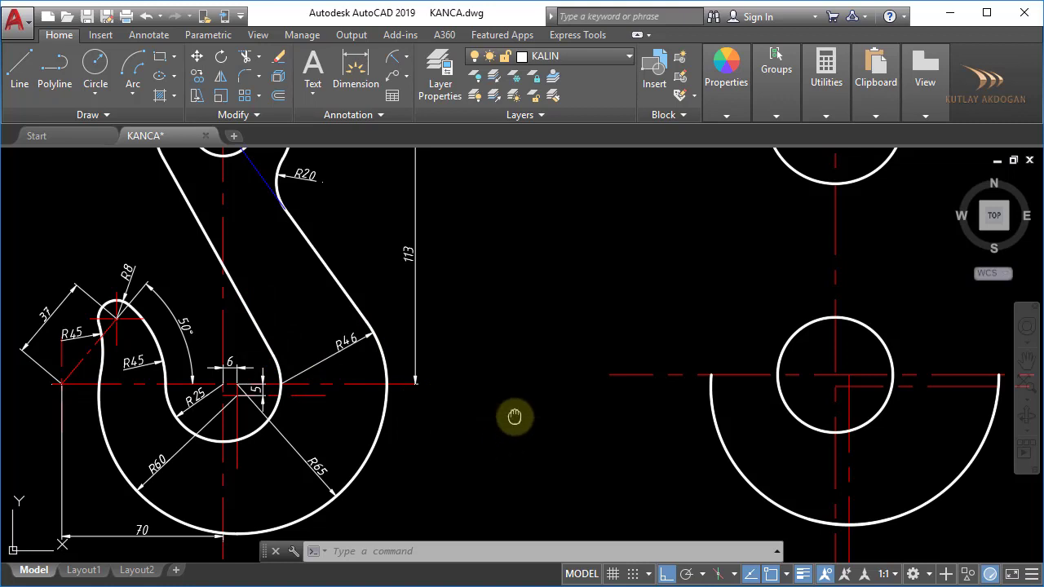
pyautogui.moveTo(514, 416); pyautogui.dragTo(400, 410, button='middle')
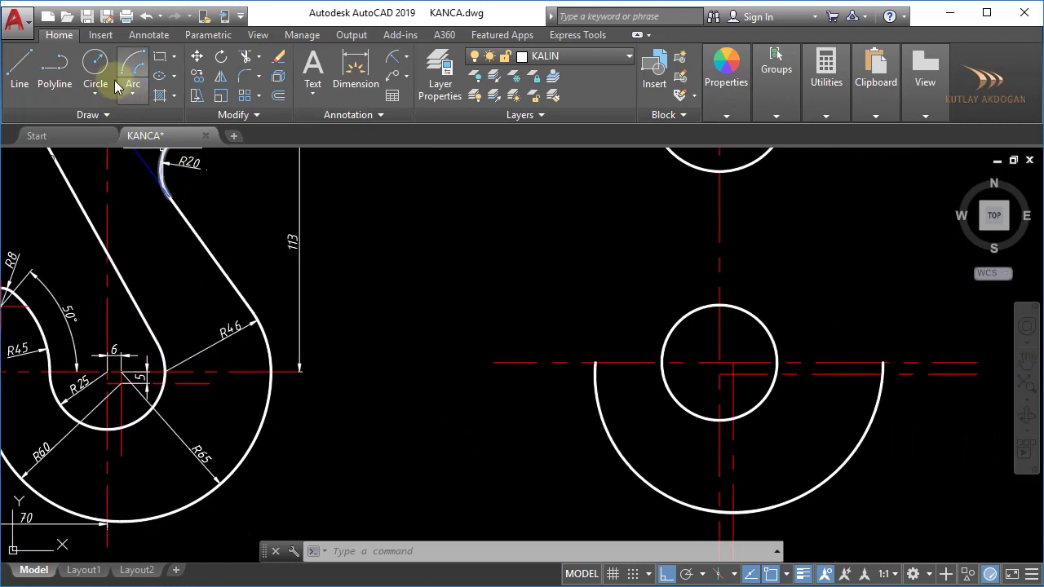
pyautogui.click(95, 63)
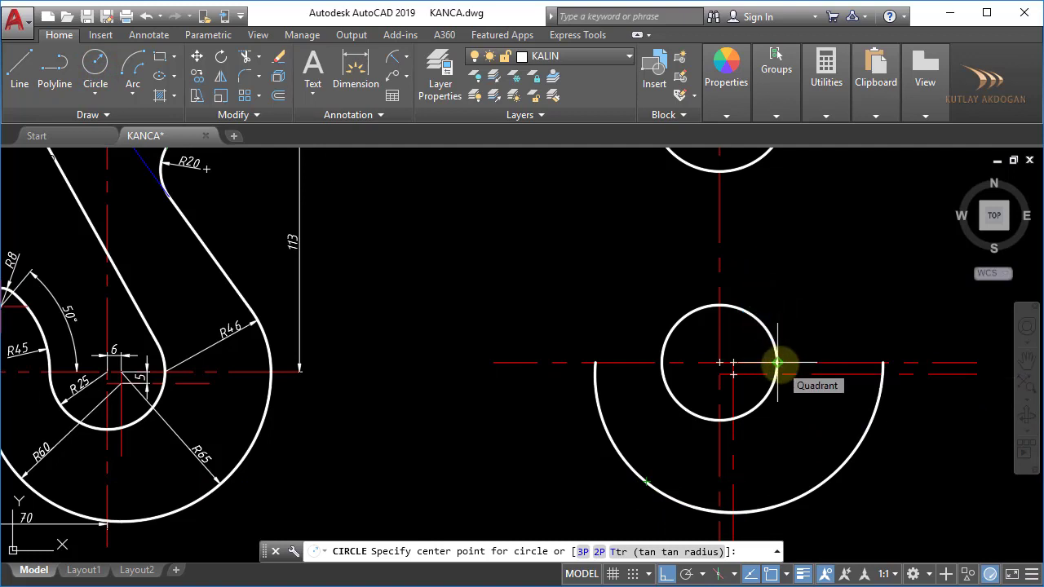
pyautogui.click(777, 362)
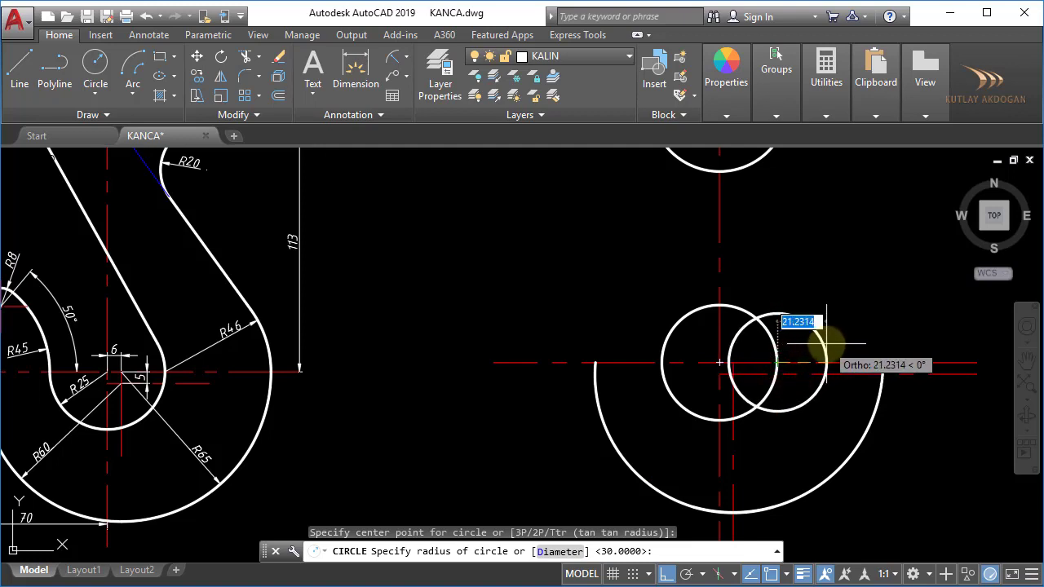
pyautogui.press('Return')
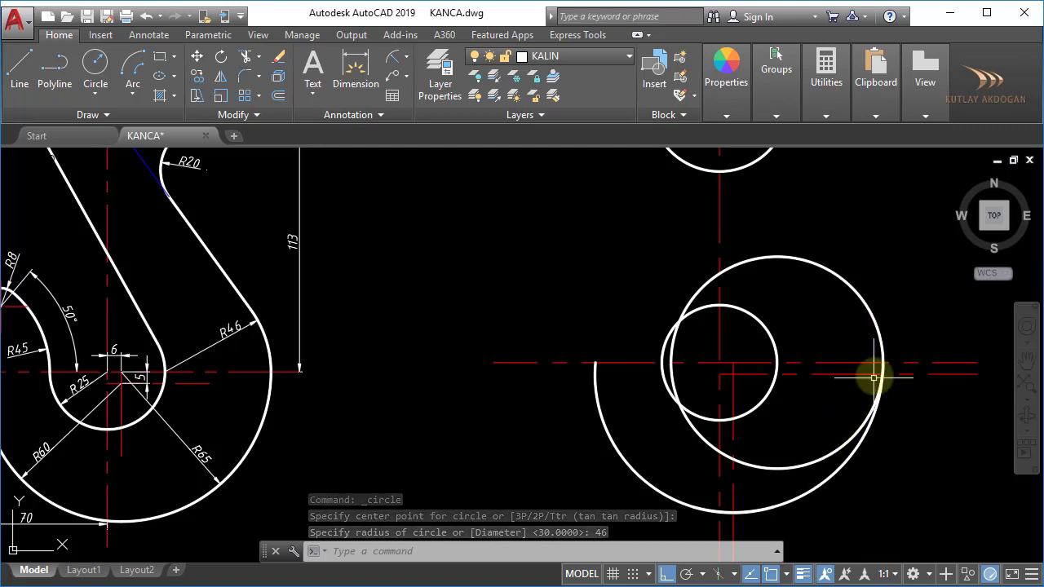
# Step: Trim away the R46 circle's overlapping part, using all edges as cutters
pyautogui.write('t')
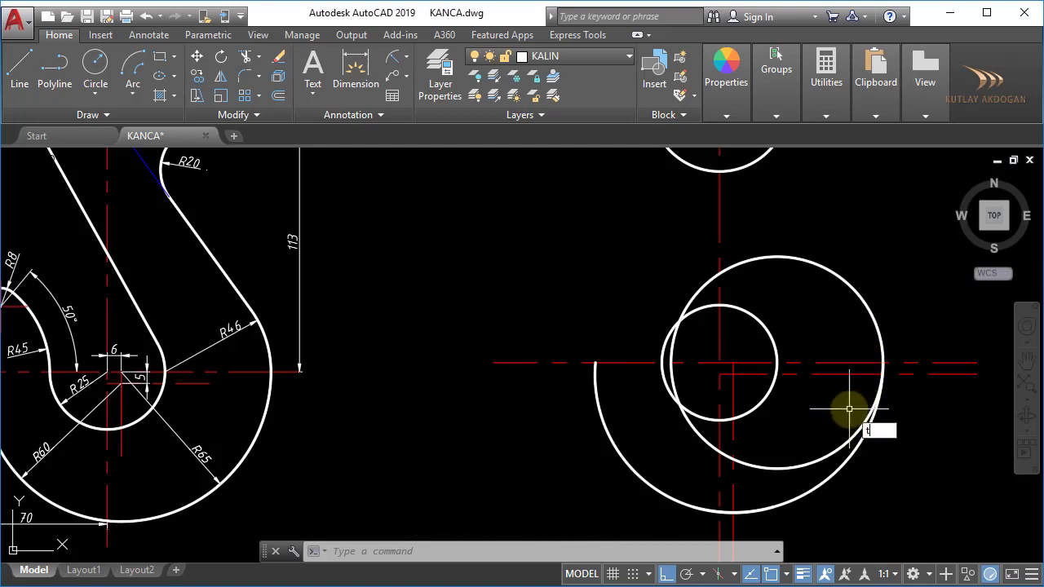
pyautogui.press('Return')
pyautogui.press('Return')
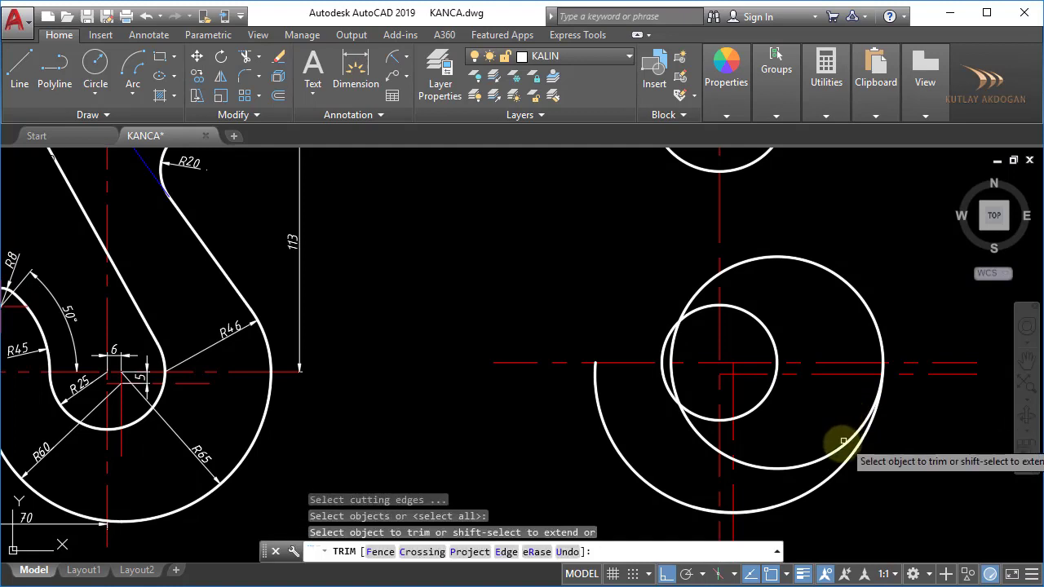
pyautogui.click(841, 443)
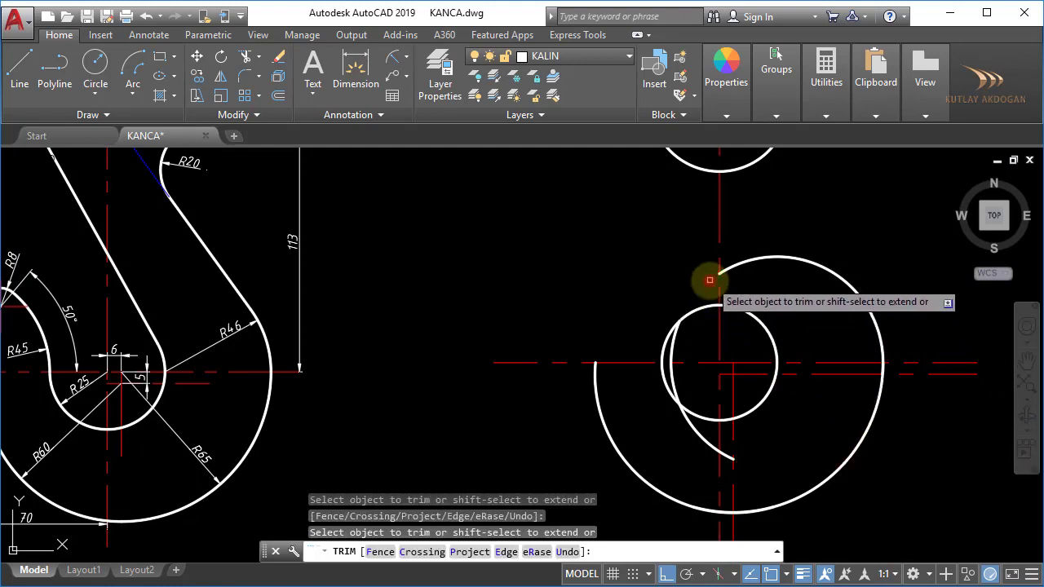
pyautogui.rightClick(756, 225)
pyautogui.click(783, 240)
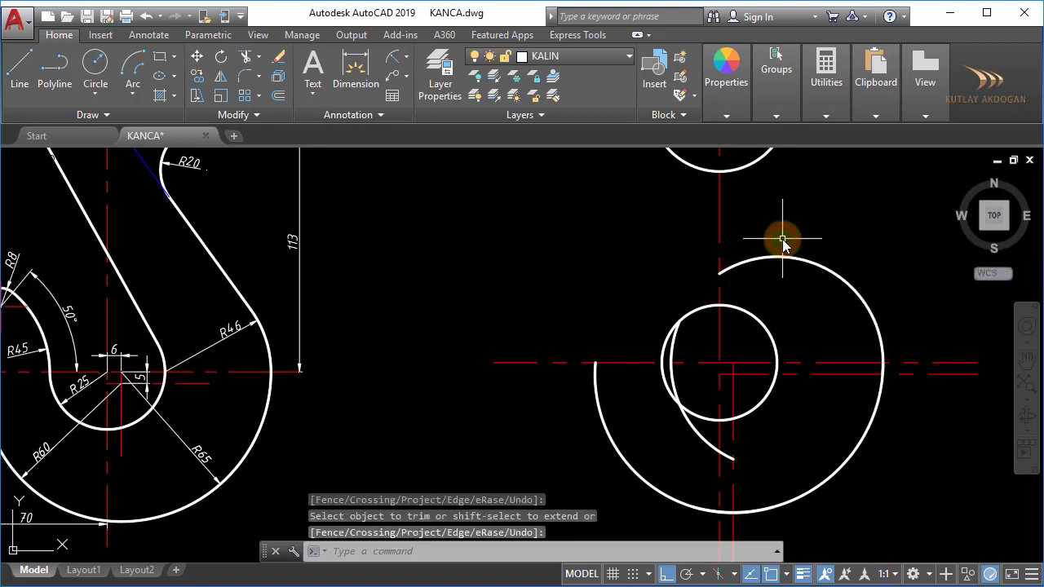
pyautogui.write('e')
# Step: Erase the leftover arc beside the inner circle
pyautogui.press('Return')
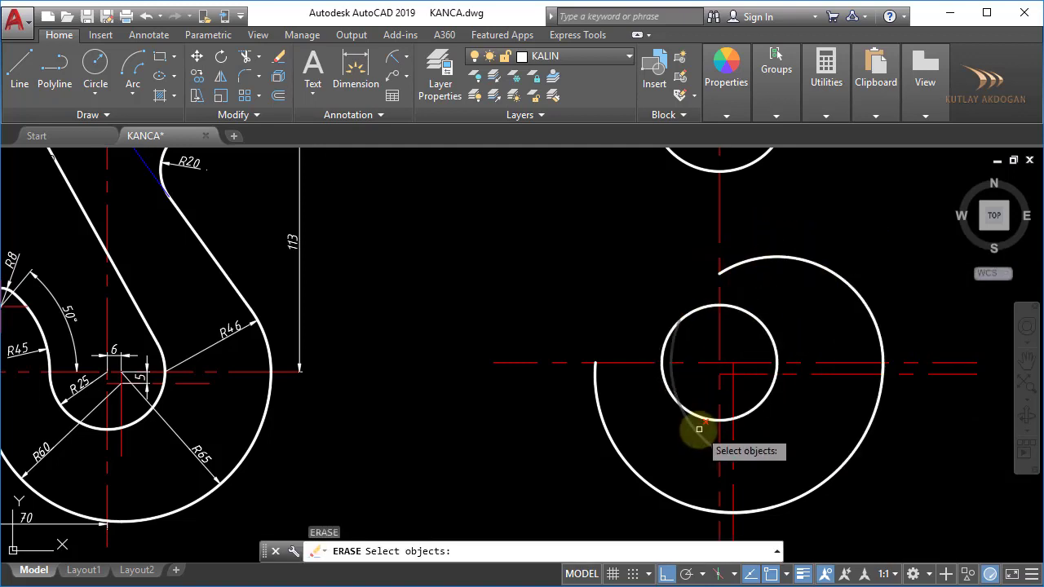
pyautogui.press('Return')
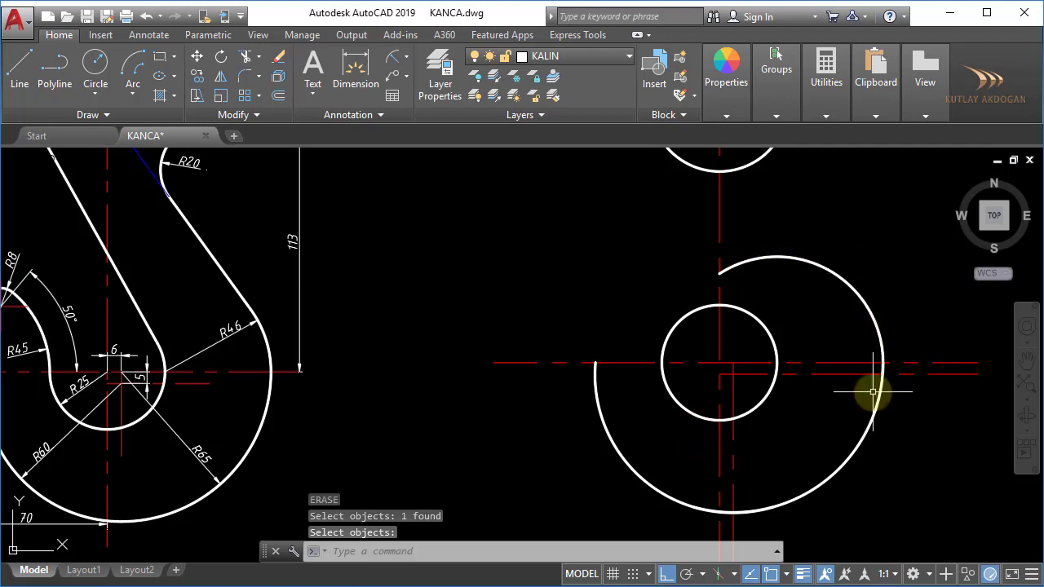
pyautogui.scroll(-2, 791, 337)
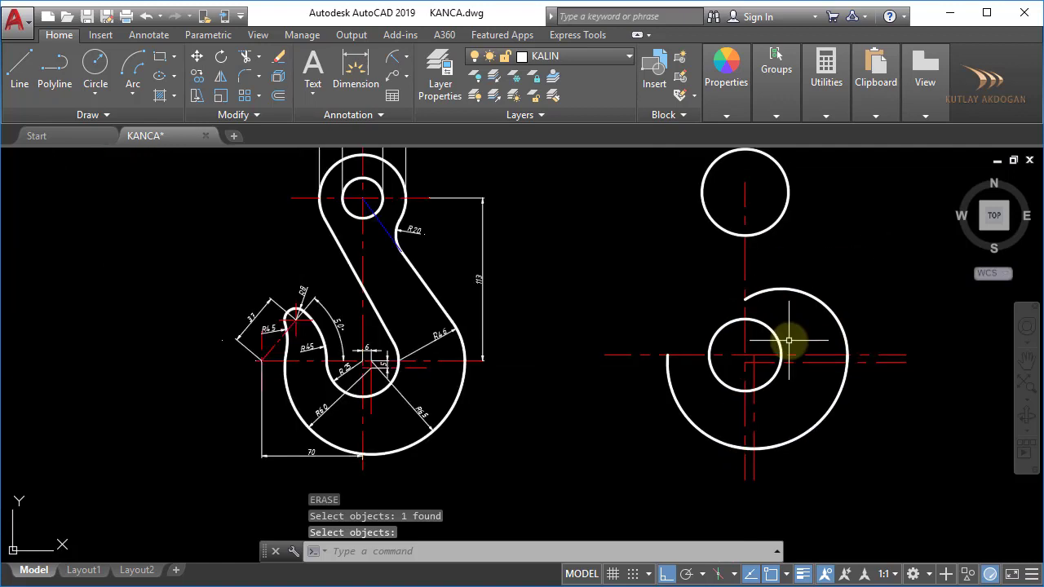
# Step: Compare the copy with the dimensioned reference hook, then start the Line tool
pyautogui.moveTo(780, 368); pyautogui.dragTo(777, 383, button='middle')
pyautogui.rightClick(777, 383)
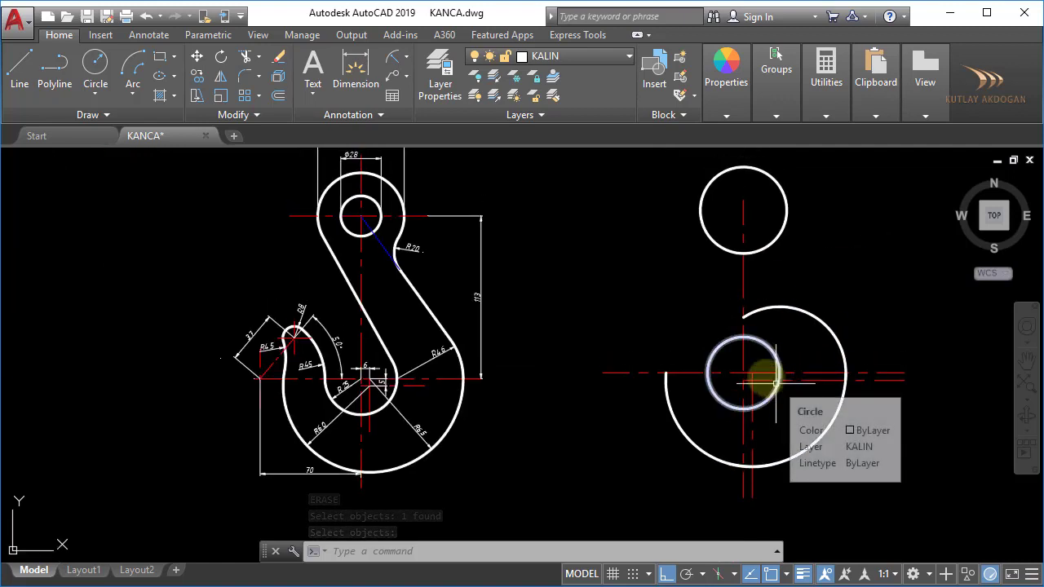
pyautogui.press('Escape')
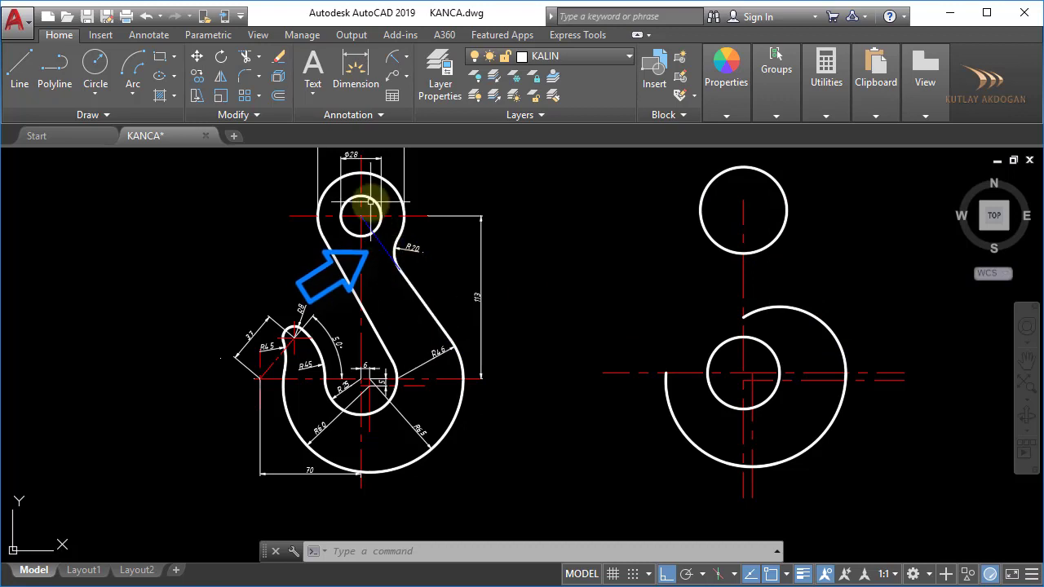
pyautogui.scroll(2, 371, 205)
pyautogui.scroll(-2, 374, 261)
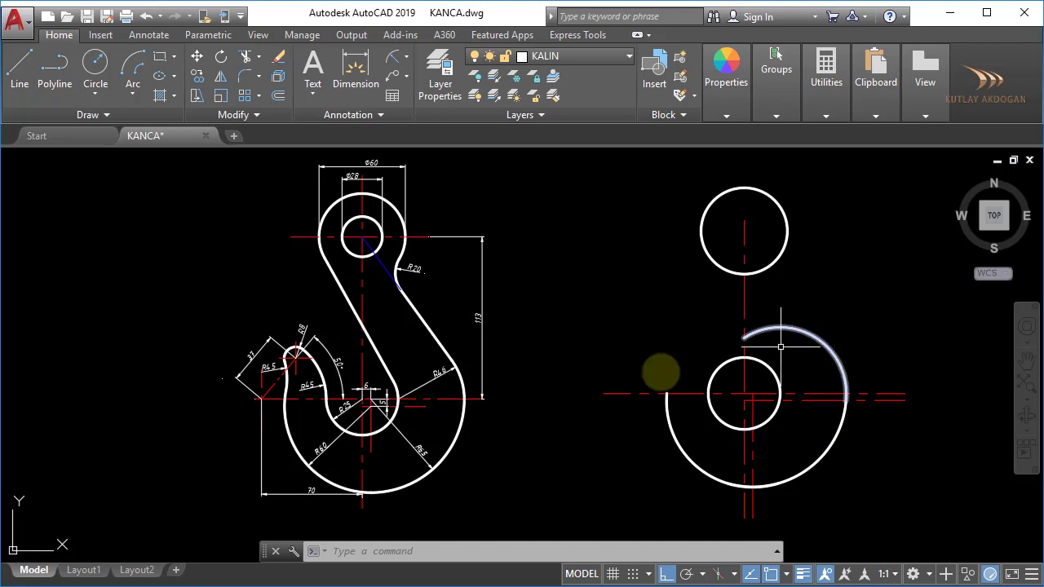
pyautogui.scroll(2, 446, 365)
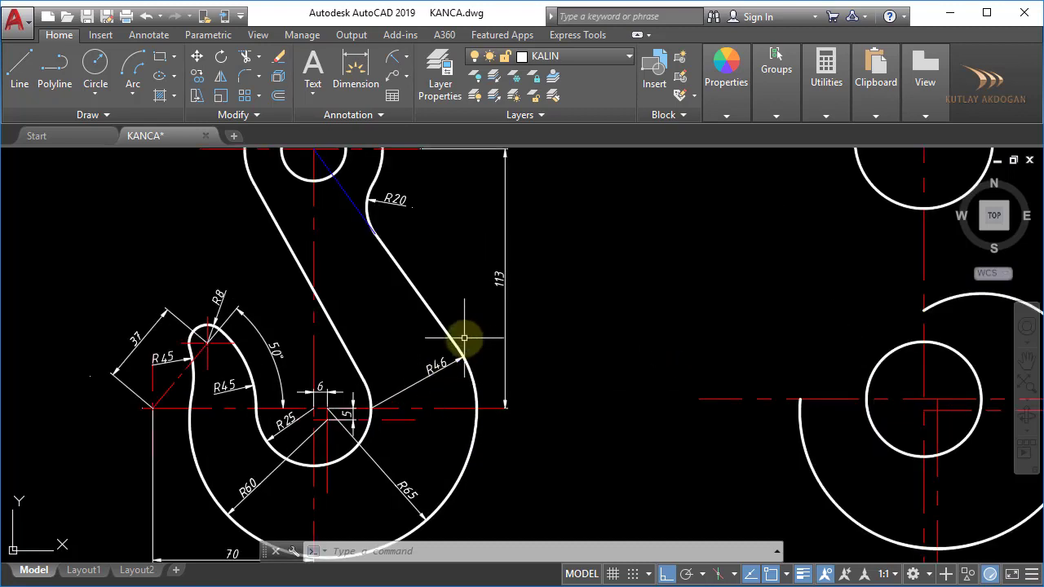
pyautogui.scroll(-2, 440, 380)
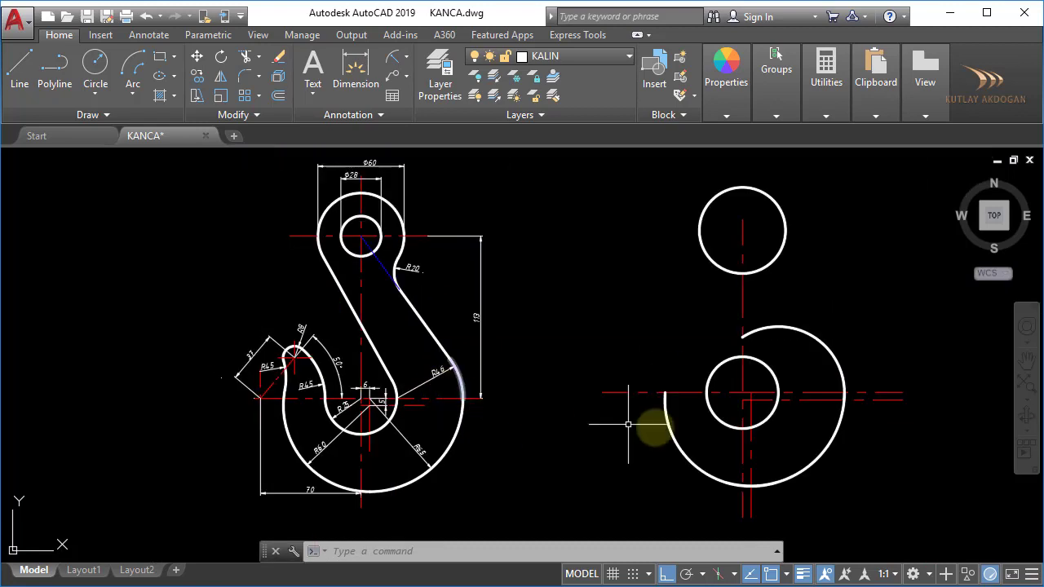
pyautogui.moveTo(659, 432); pyautogui.dragTo(597, 428, button='middle')
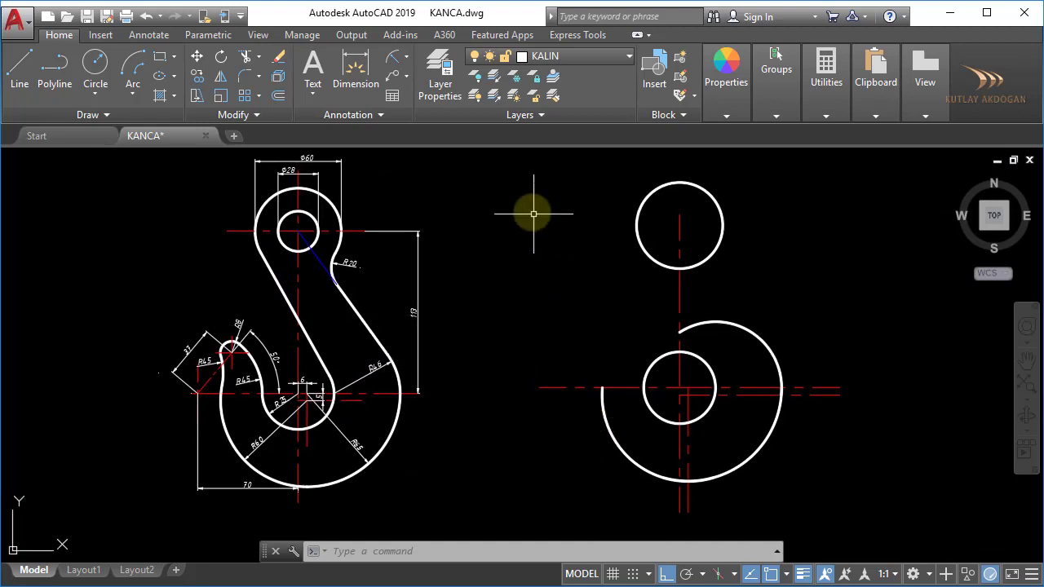
pyautogui.click(20, 64)
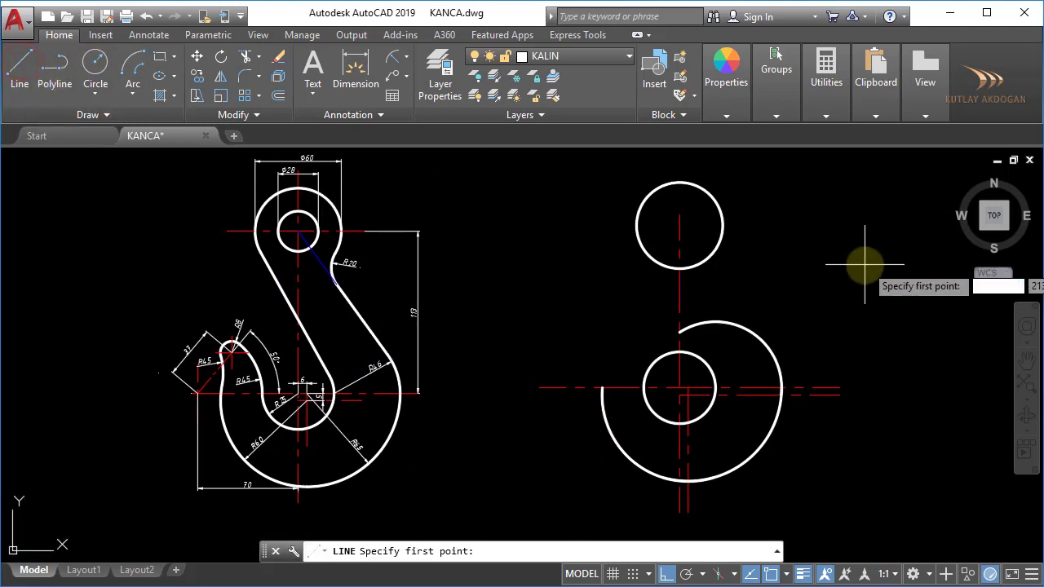
# Step: Cancel a mistaken tangent snap and start the line at the upper circle's centre
pyautogui.keyDown('shift'); pyautogui.rightClick(775, 186); pyautogui.keyUp('shift')
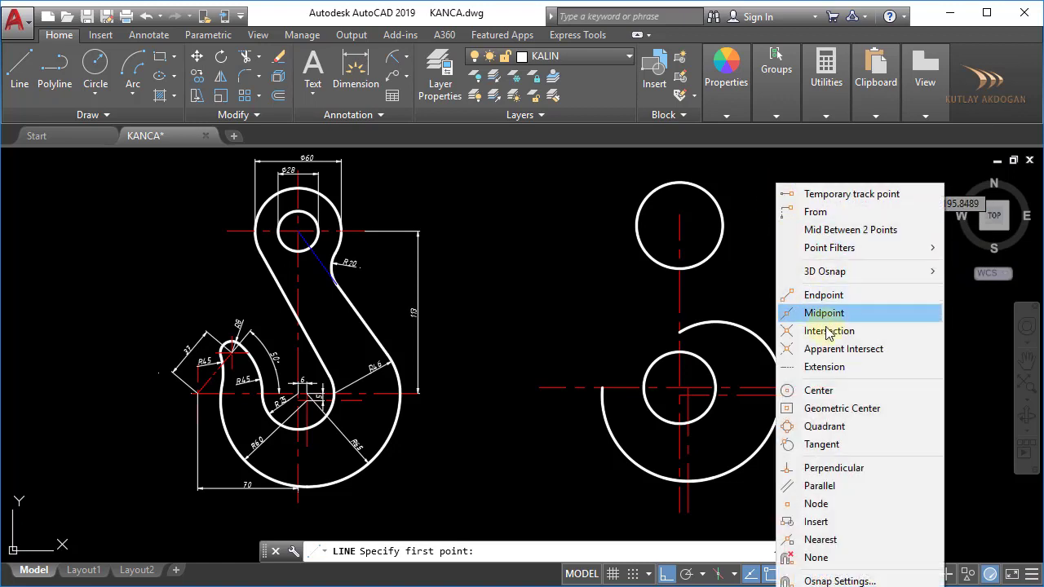
pyautogui.click(844, 443)
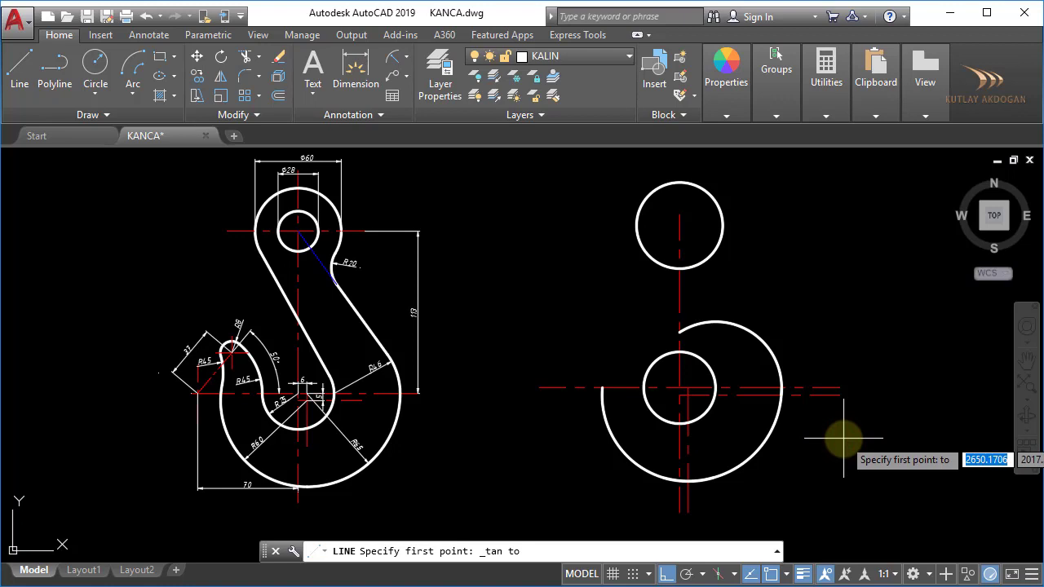
pyautogui.press('Escape')
pyautogui.click(20, 66)
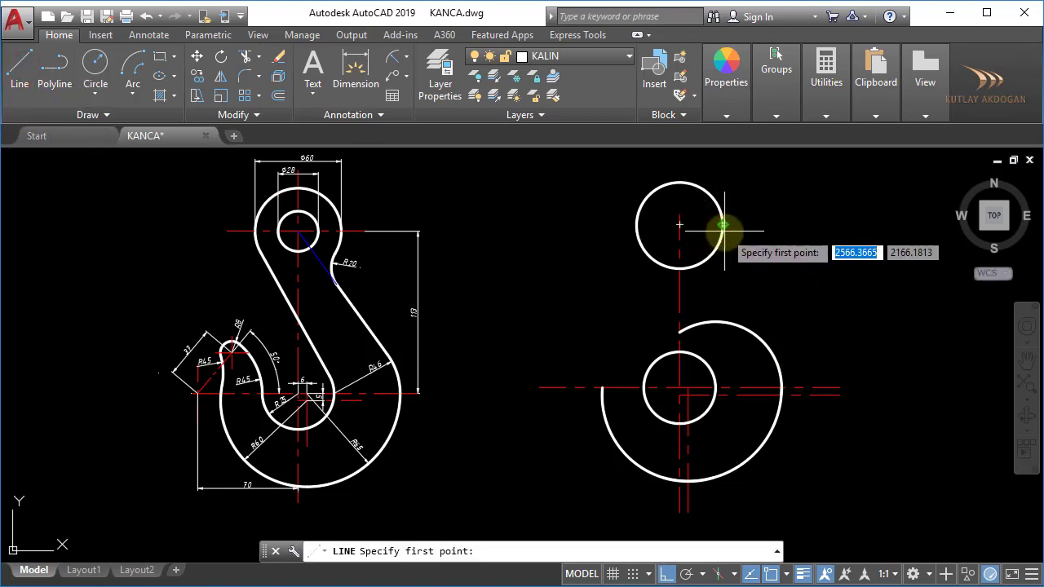
pyautogui.keyDown('shift'); pyautogui.rightClick(766, 199); pyautogui.keyUp('shift')
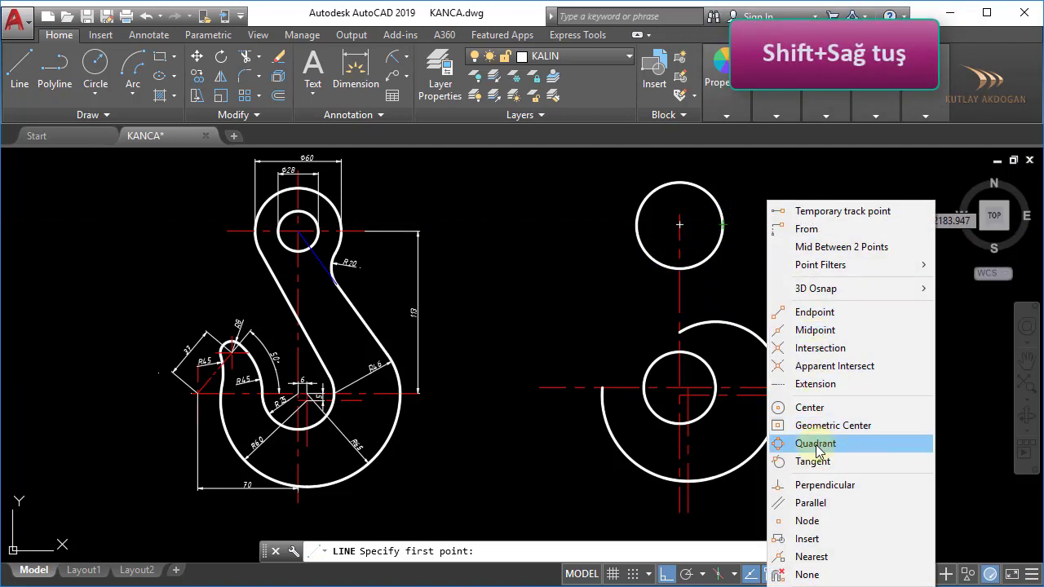
pyautogui.click(803, 407)
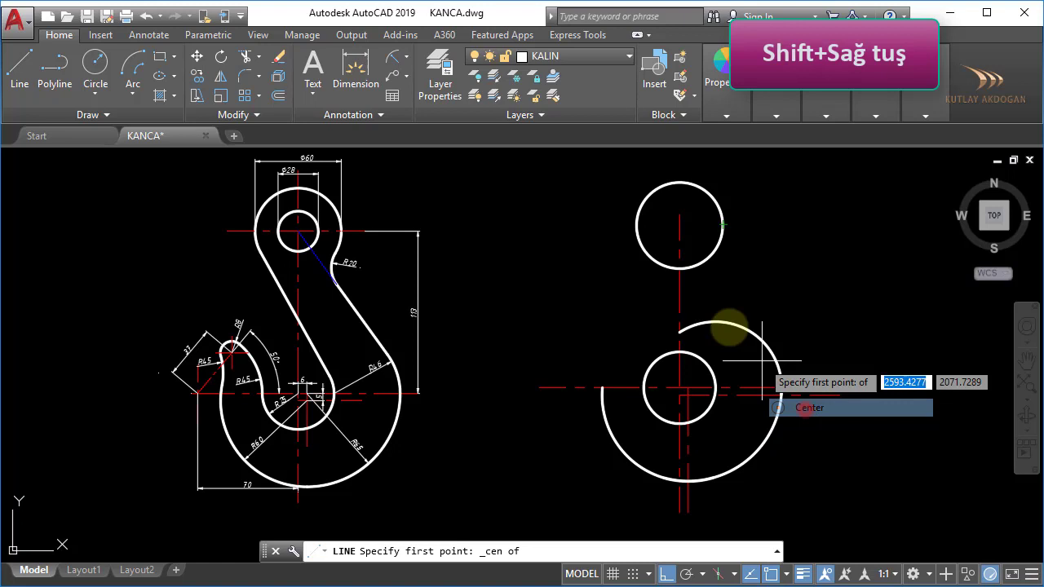
pyautogui.click(678, 225)
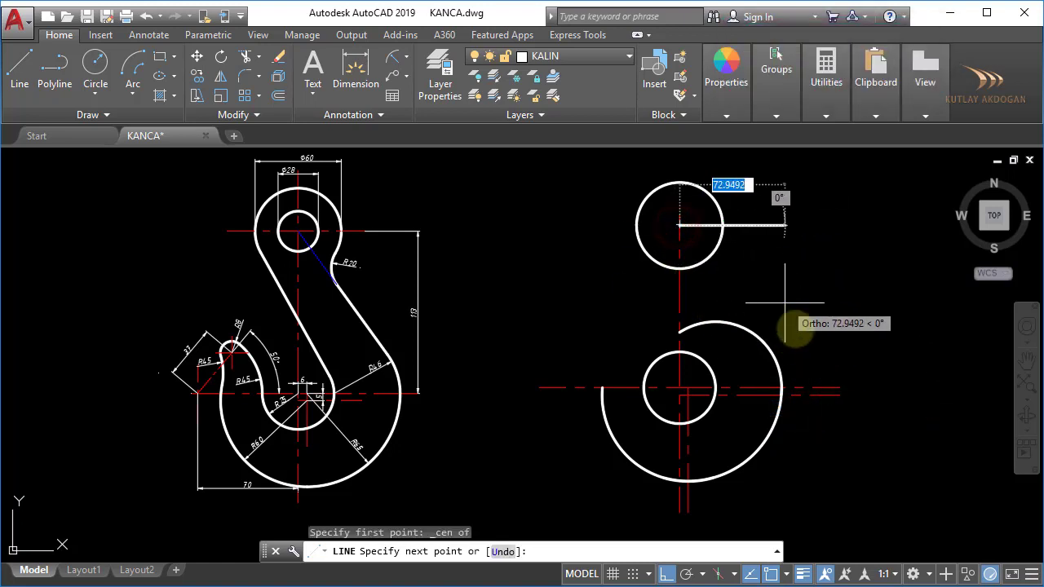
# Step: End the line tangent to the large lower arc with ortho off
pyautogui.press('F8')
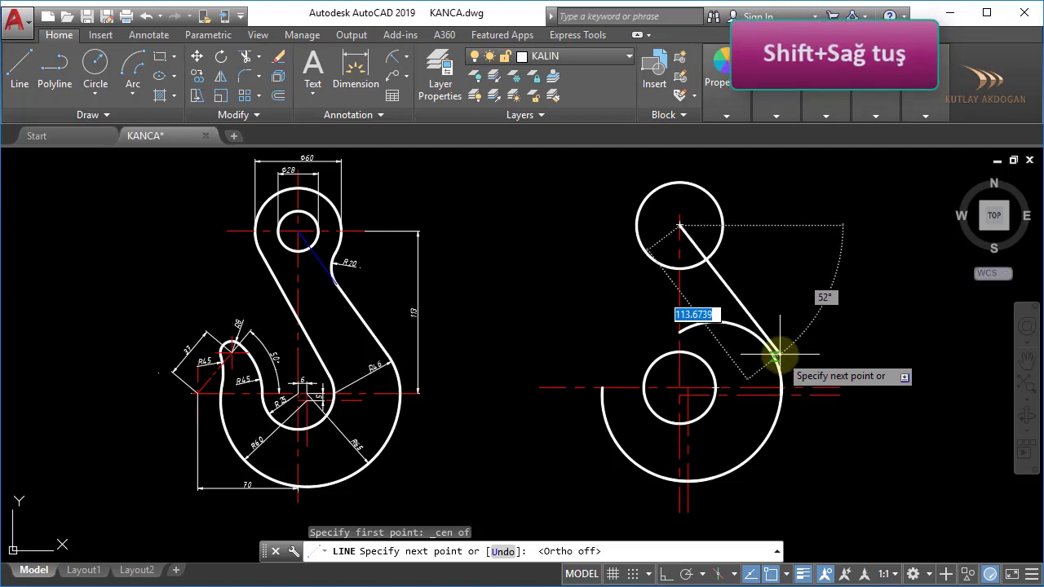
pyautogui.keyDown('shift'); pyautogui.rightClick(777, 282); pyautogui.keyUp('shift')
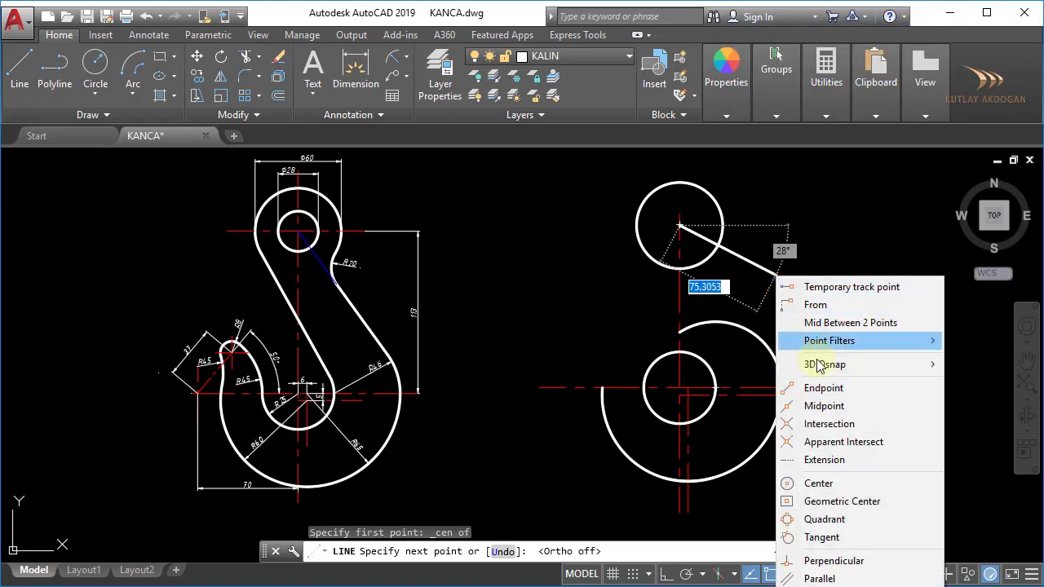
pyautogui.click(815, 538)
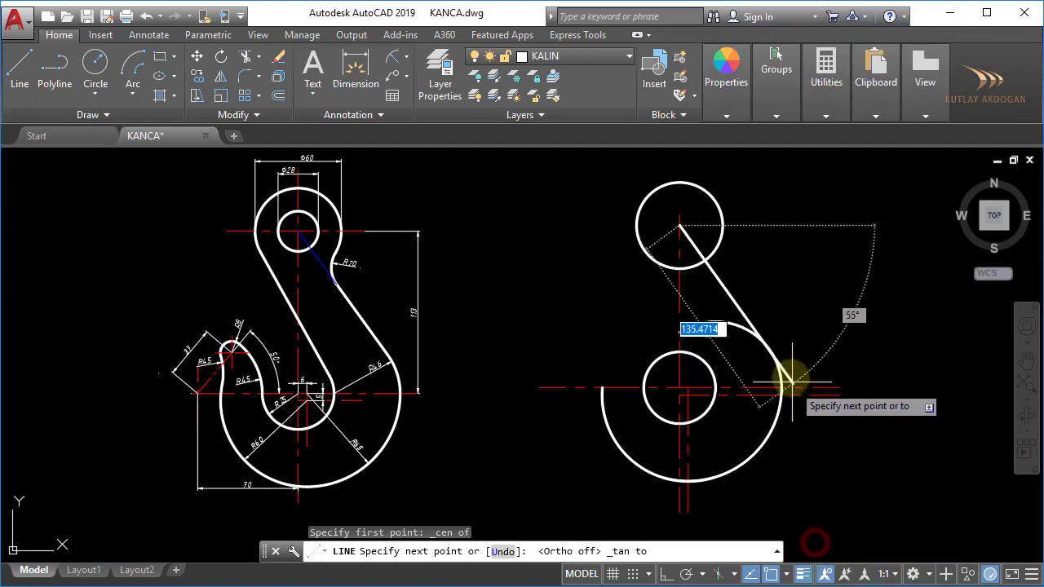
pyautogui.click(769, 349)
pyautogui.rightClick(768, 349)
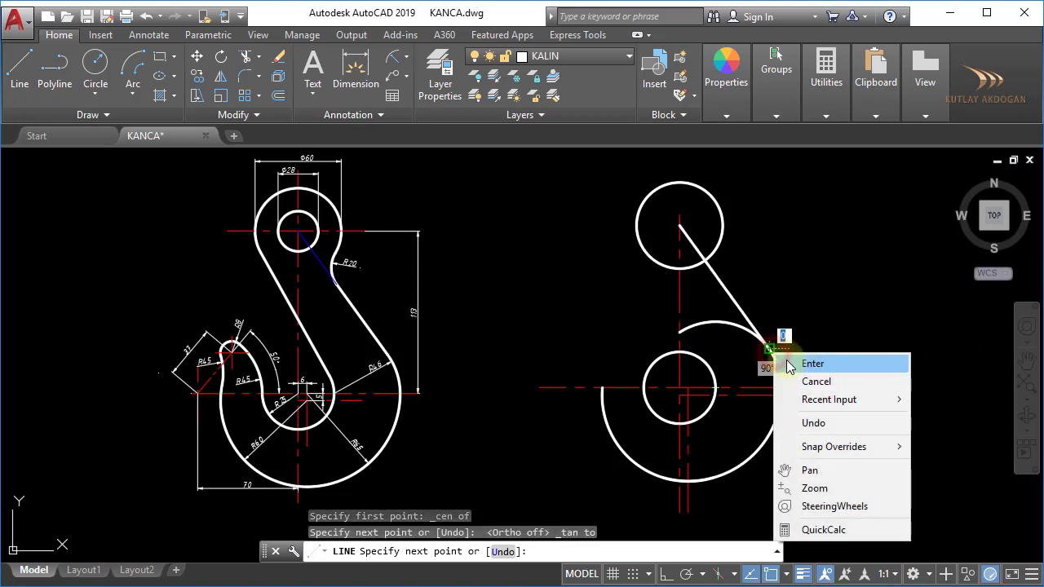
pyautogui.click(795, 362)
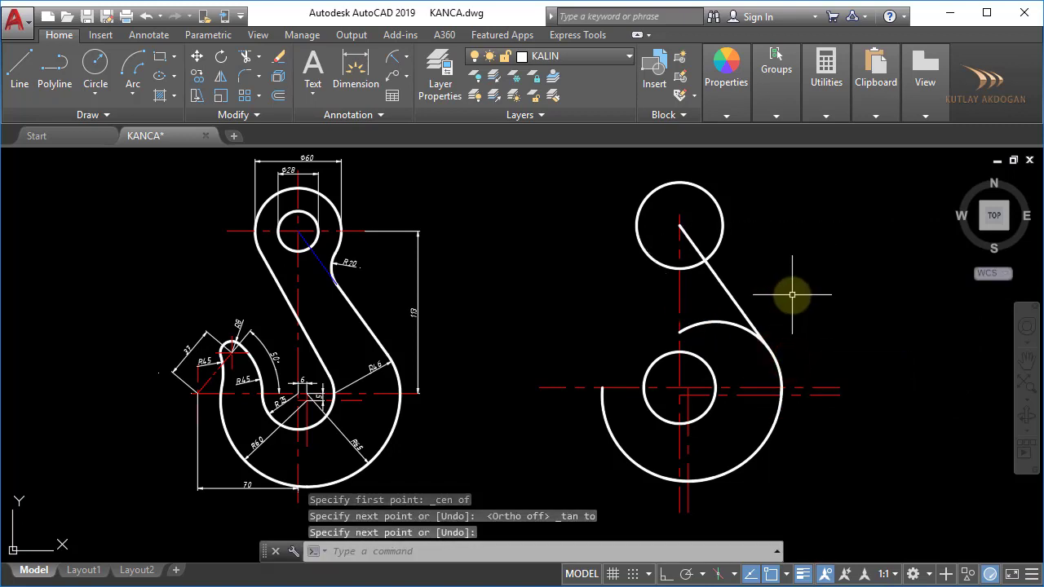
# Step: Trim the large arc's piece beyond the tangent point and reframe both hooks
pyautogui.scroll(3, 757, 300)
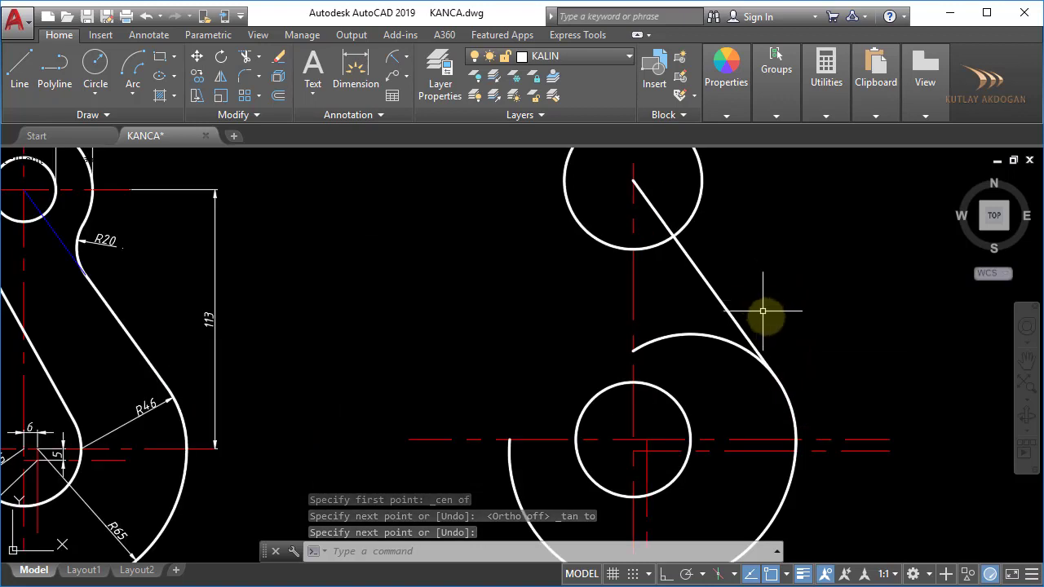
pyautogui.scroll(-3, 763, 310)
pyautogui.write('TR')
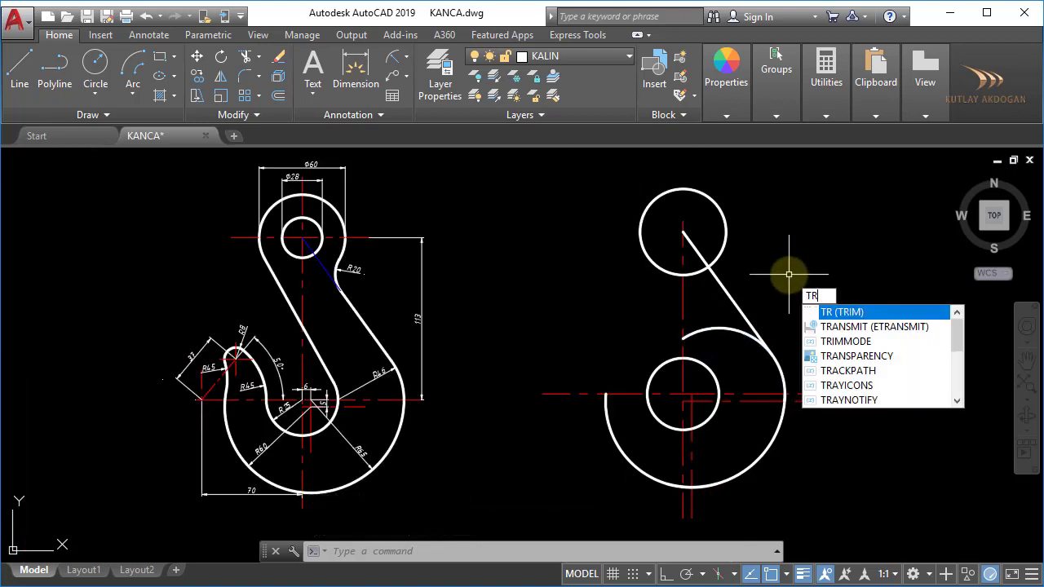
pyautogui.press('Return')
pyautogui.press('Return')
pyautogui.click(742, 333)
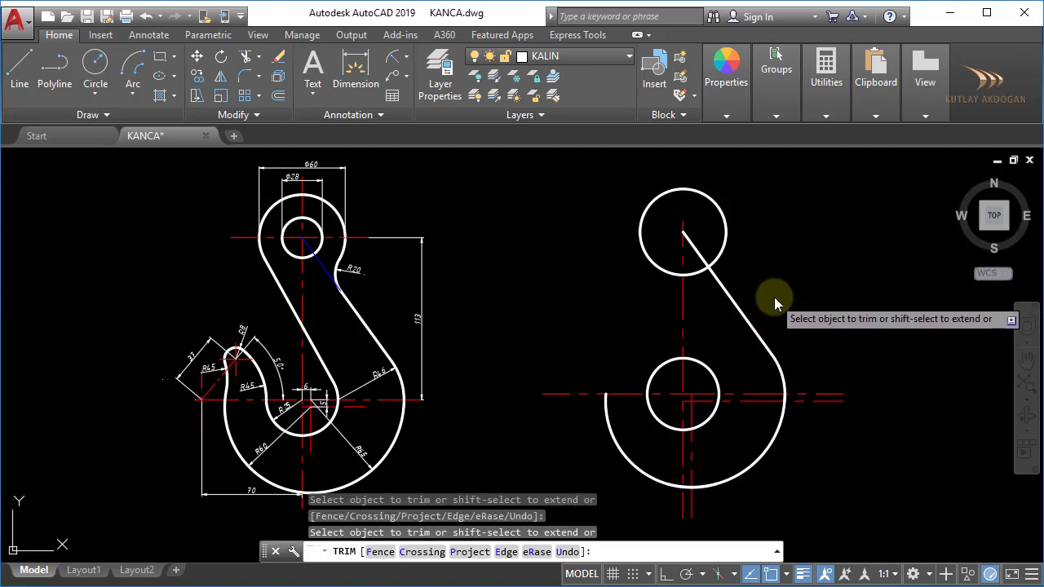
pyautogui.rightClick(756, 279)
pyautogui.click(794, 302)
pyautogui.scroll(5, 776, 401)
pyautogui.scroll(-4, 776, 400)
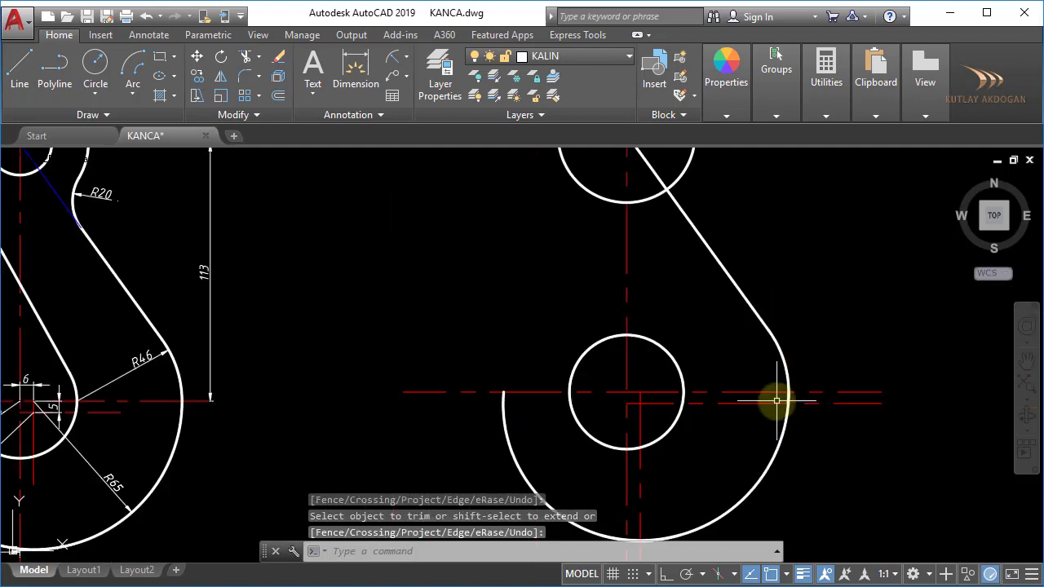
pyautogui.scroll(-2, 775, 398)
pyautogui.moveTo(769, 393); pyautogui.dragTo(772, 402, button='middle')
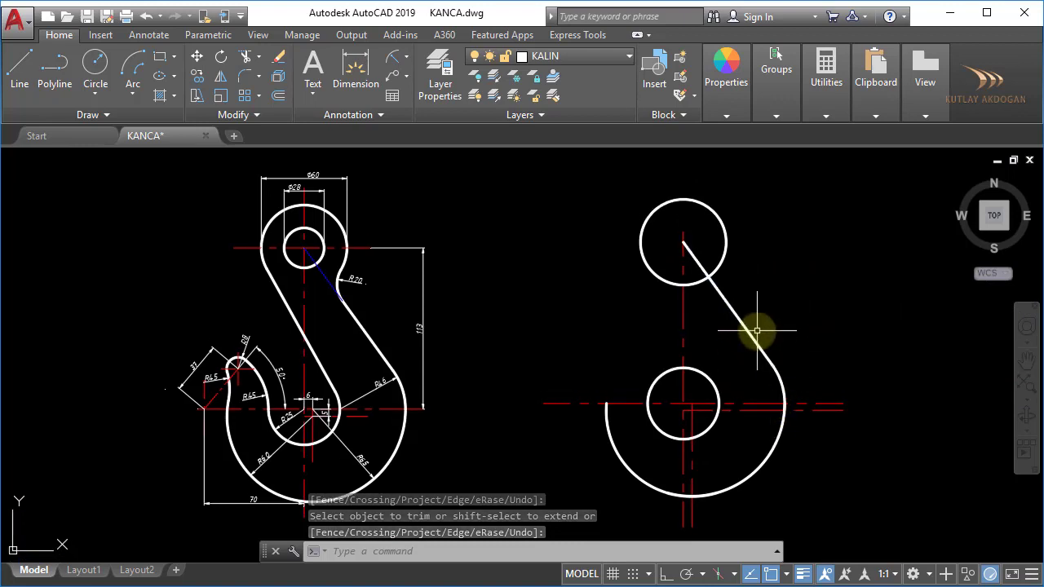
pyautogui.scroll(5, 330, 275)
pyautogui.scroll(-2, 327, 276)
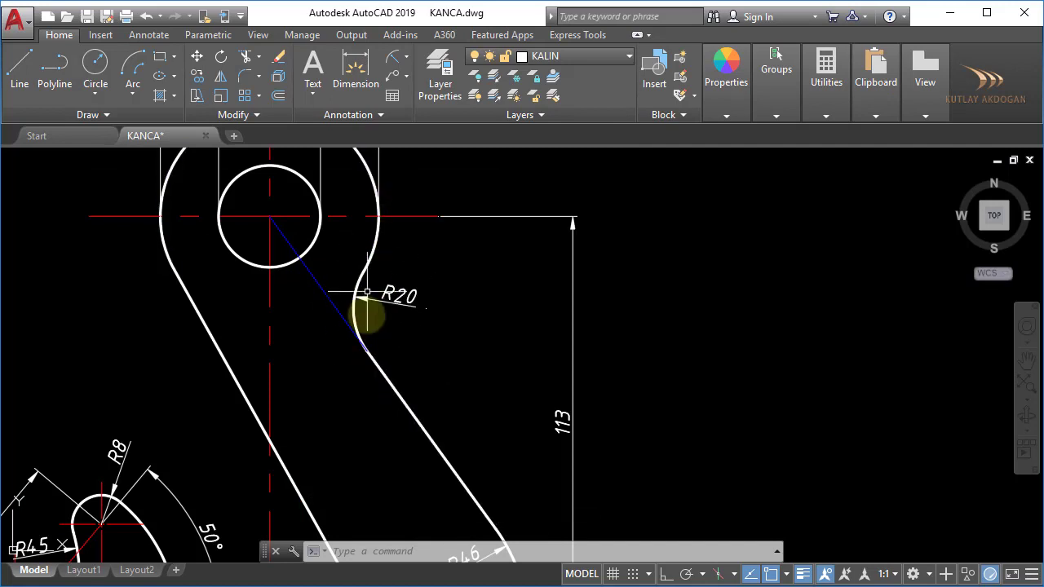
# Step: Draw a Ttr circle of radius 20 touching the top circle and the slanted line
pyautogui.scroll(-1, 387, 298)
pyautogui.scroll(-3, 387, 298)
pyautogui.scroll(2, 783, 310)
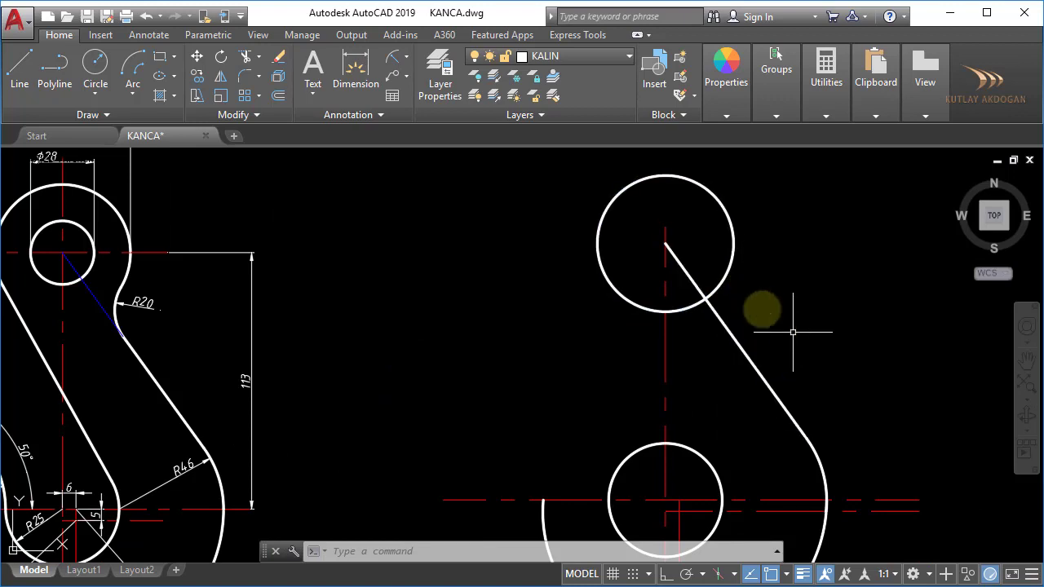
pyautogui.click(102, 65)
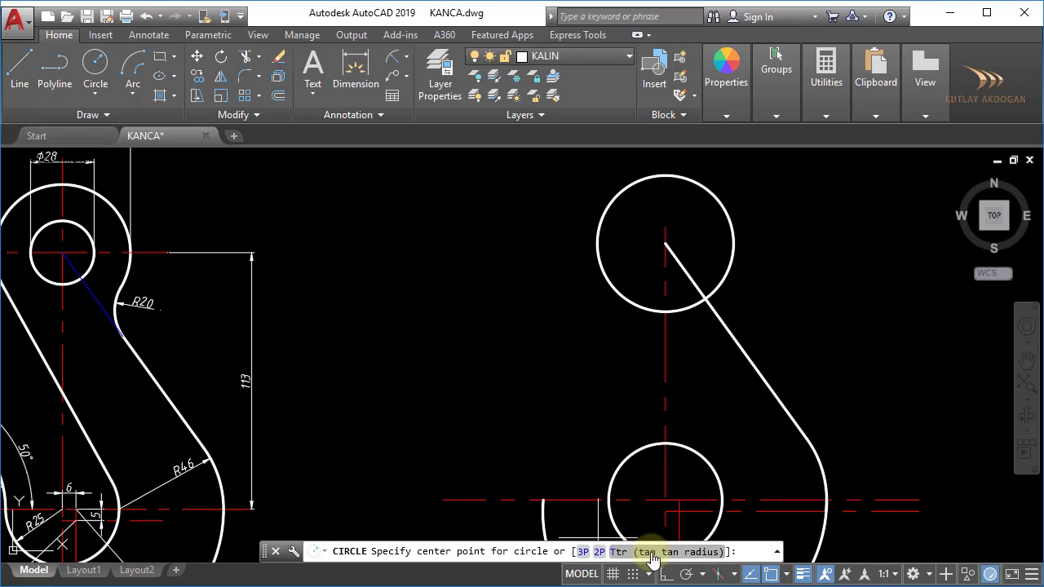
pyautogui.click(651, 554)
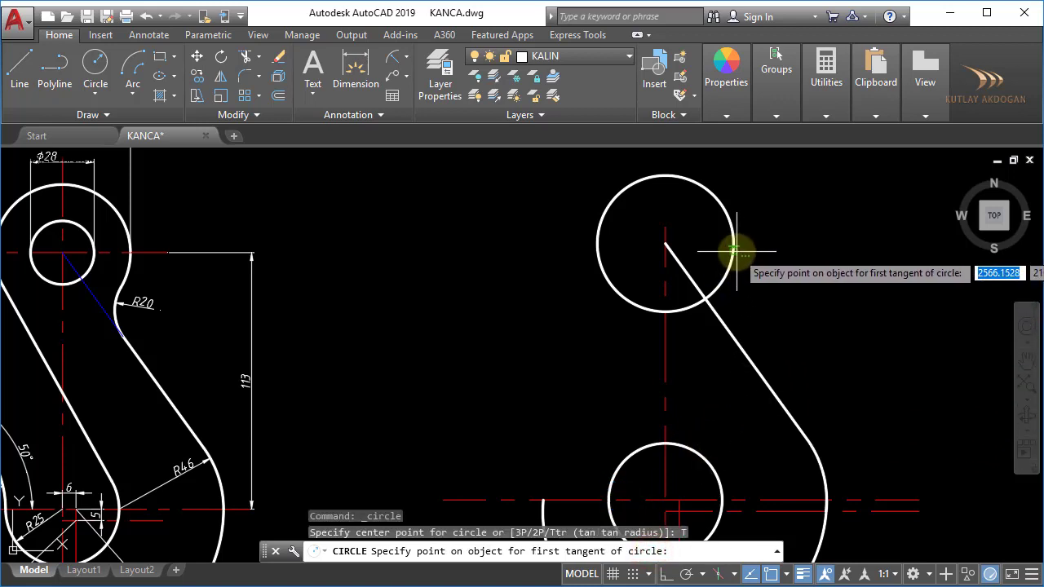
pyautogui.click(737, 252)
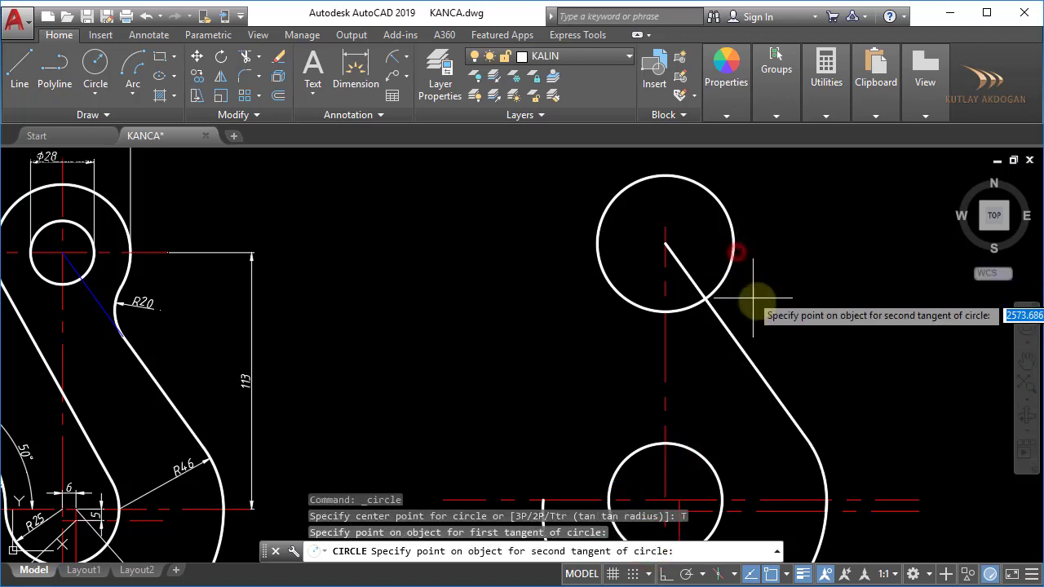
pyautogui.click(736, 339)
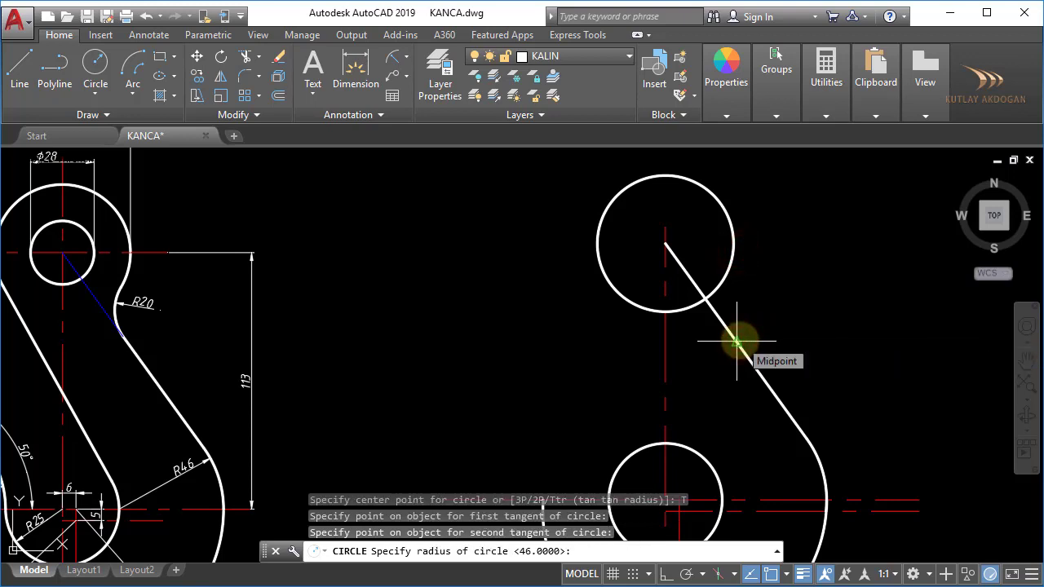
pyautogui.write('20')
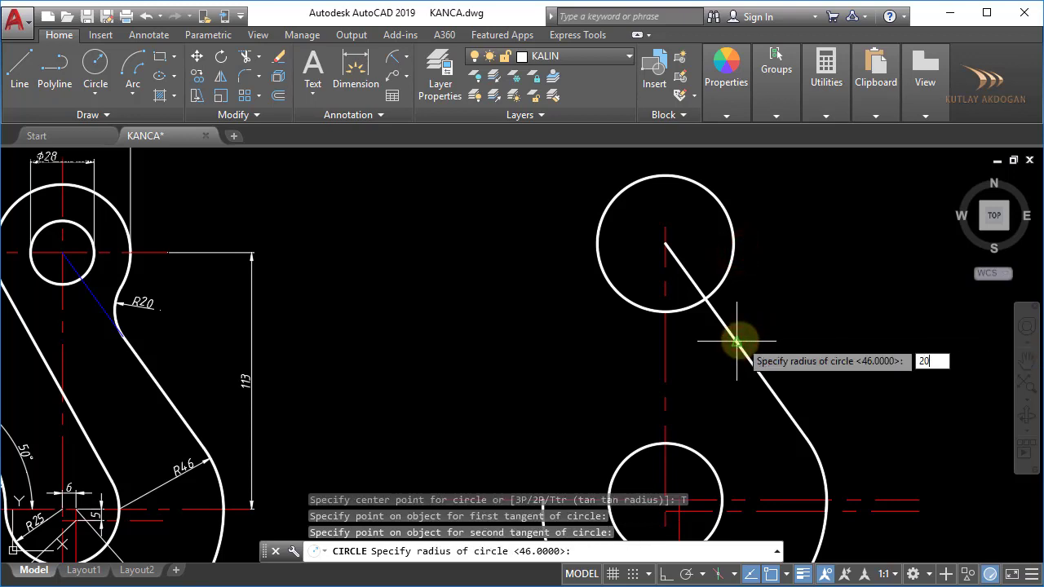
pyautogui.press('Return')
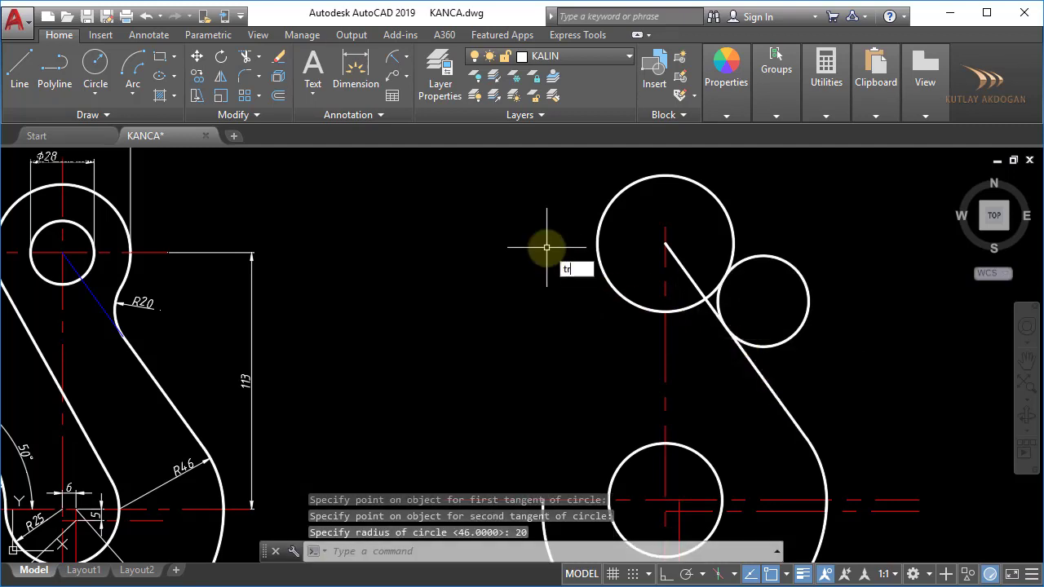
# Step: Trim the R20 circle's outer part, leaving a blend arc into the slanted line
pyautogui.press('Return')
pyautogui.press('Return')
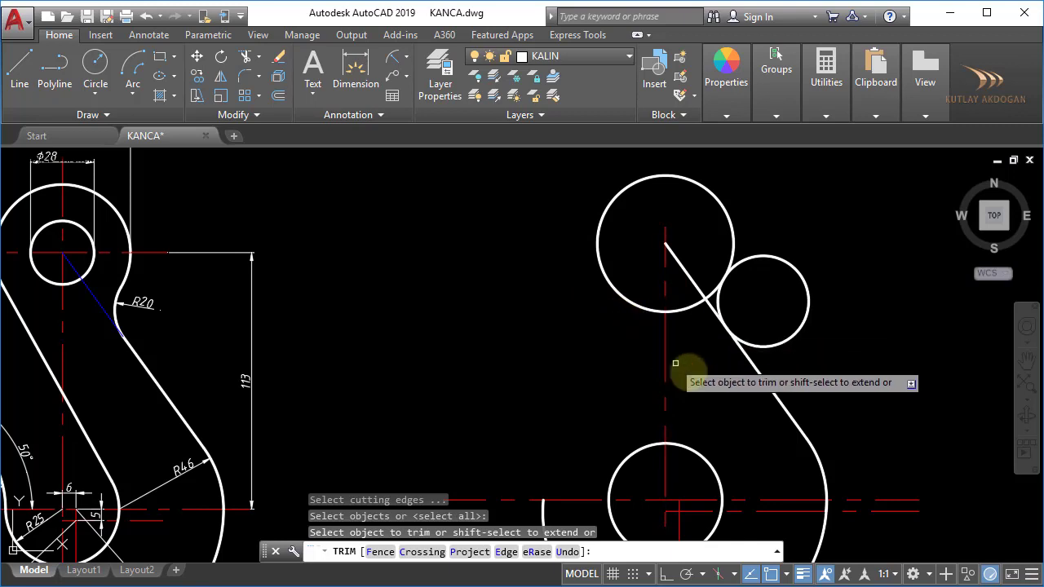
pyautogui.click(802, 329)
pyautogui.scroll(4, 713, 302)
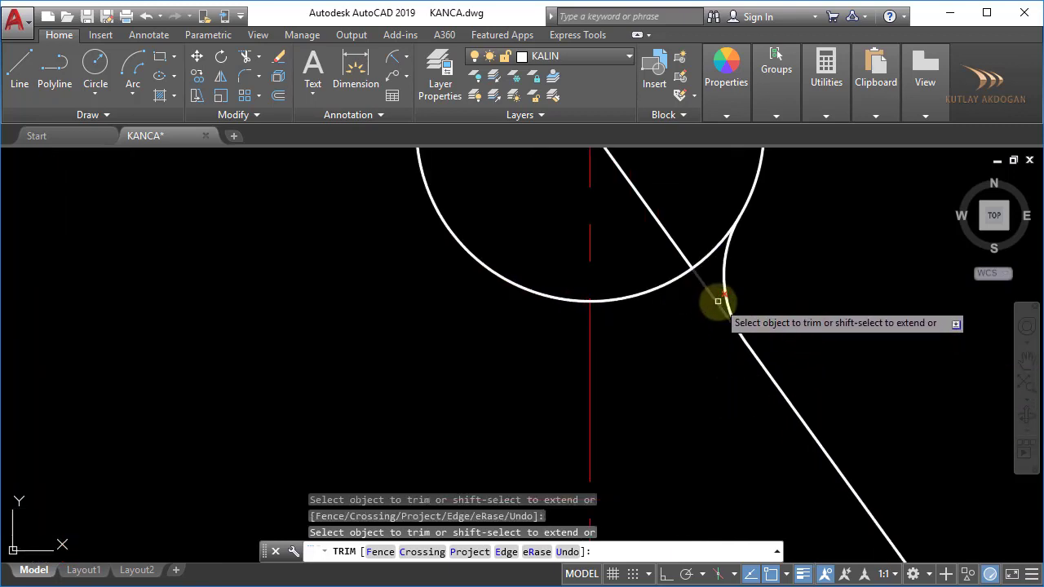
pyautogui.scroll(-3, 713, 324)
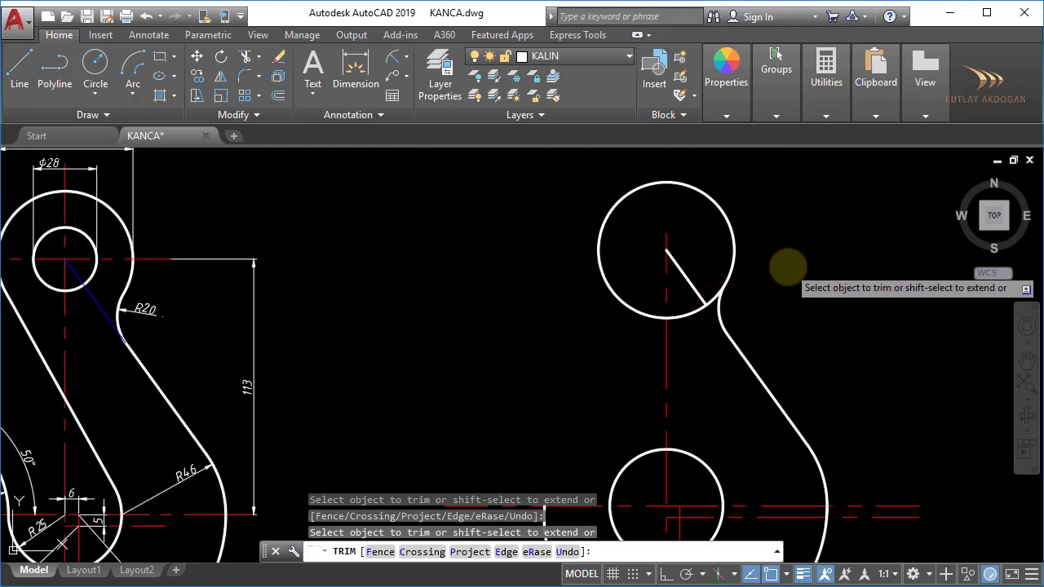
pyautogui.rightClick(768, 248)
pyautogui.click(805, 278)
# Step: Erase the diagonal line left inside the top circle
pyautogui.press('Return')
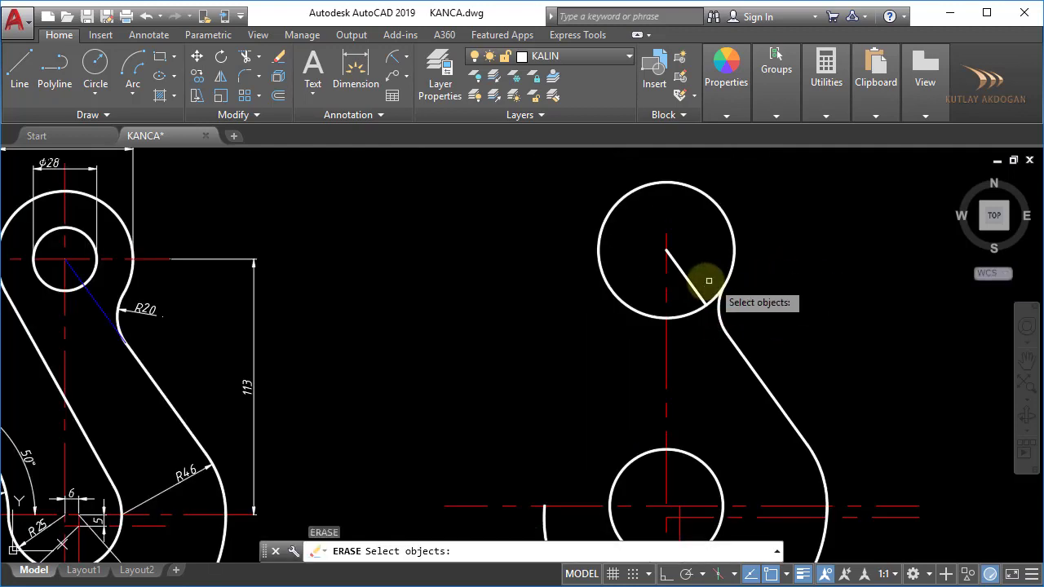
pyautogui.click(692, 281)
pyautogui.press('Return')
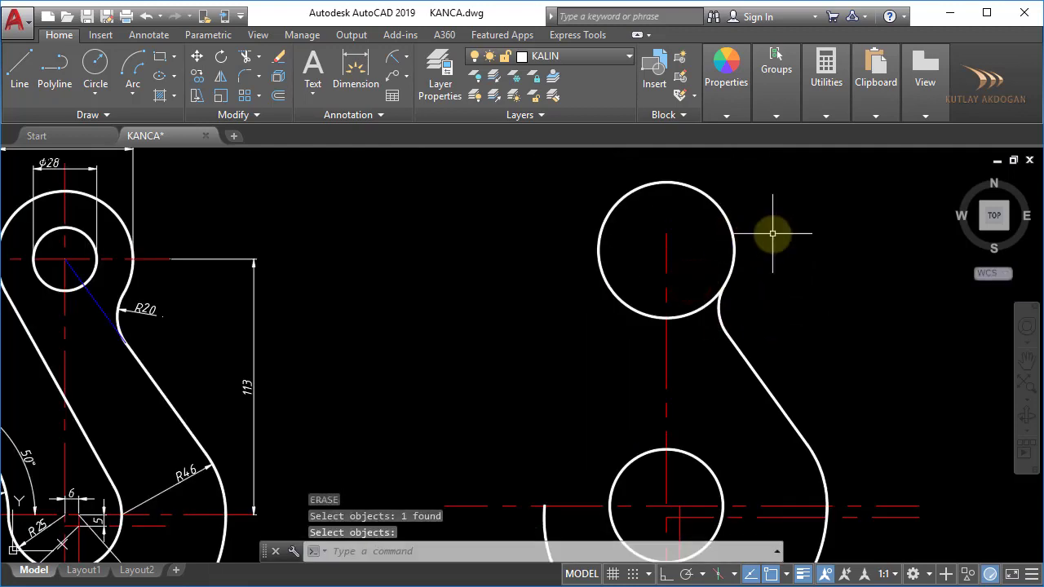
pyautogui.press('Return')
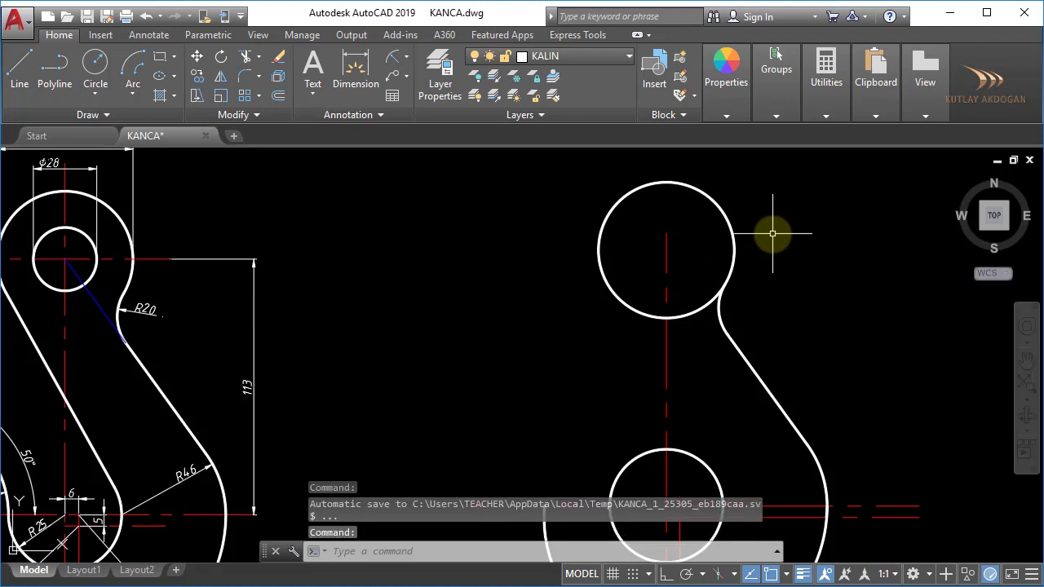
pyautogui.scroll(-2, 758, 255)
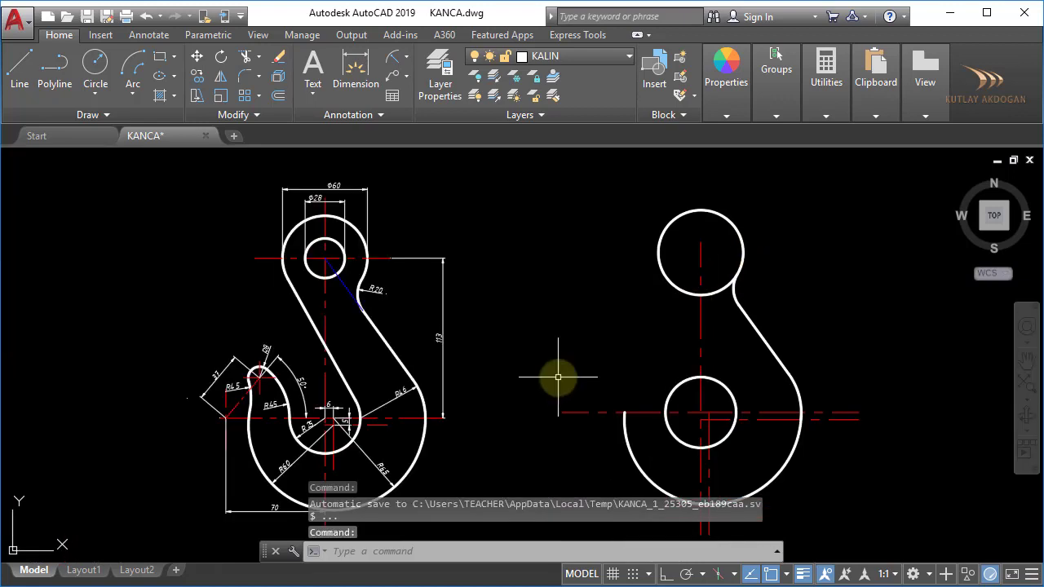
pyautogui.moveTo(558, 377); pyautogui.dragTo(569, 361, button='middle')
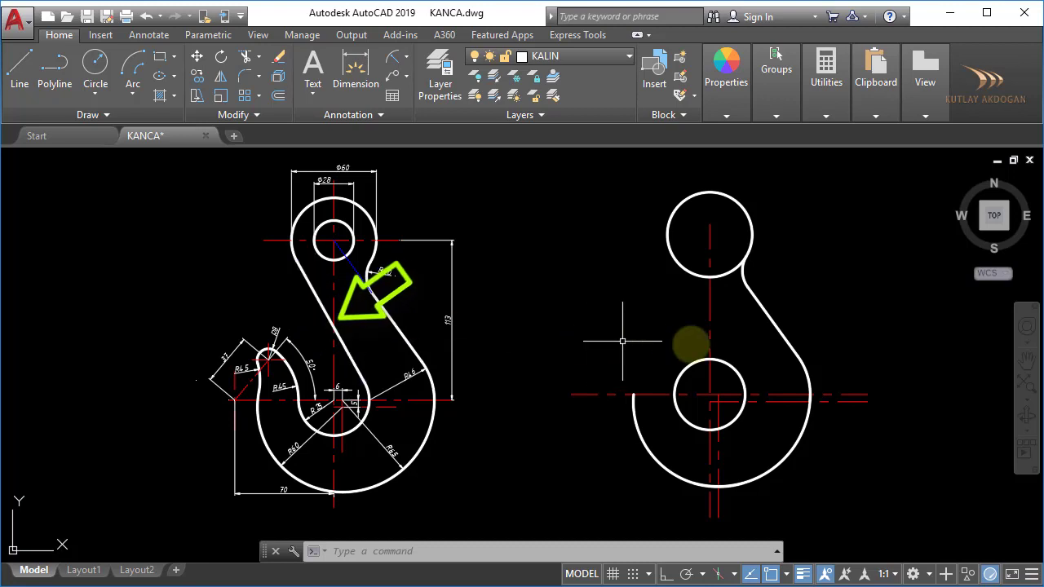
pyautogui.scroll(2, 785, 361)
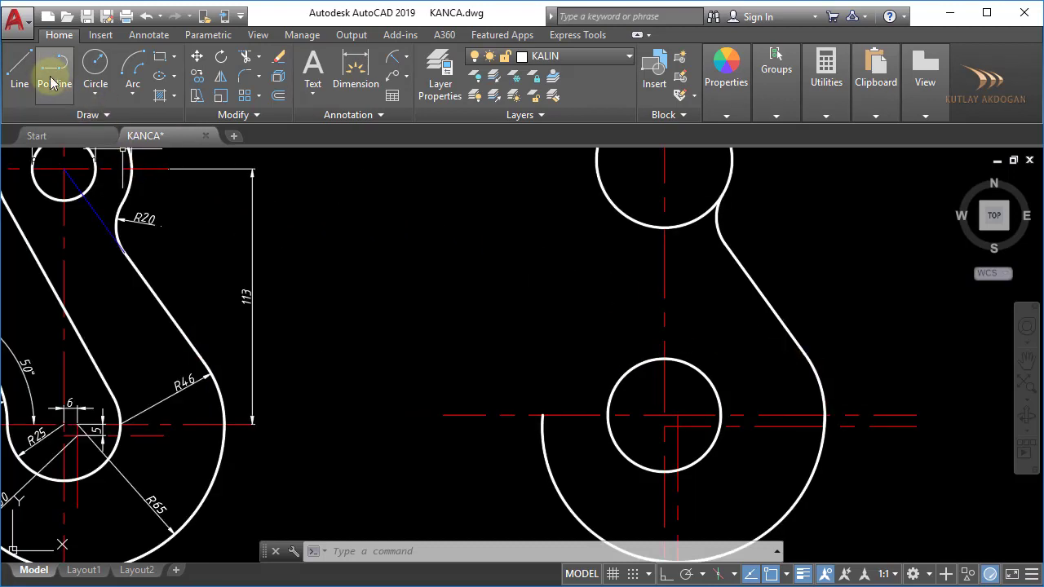
# Step: Draw a line tangent from the upper circle down to the small lower eye circle
pyautogui.click(19, 65)
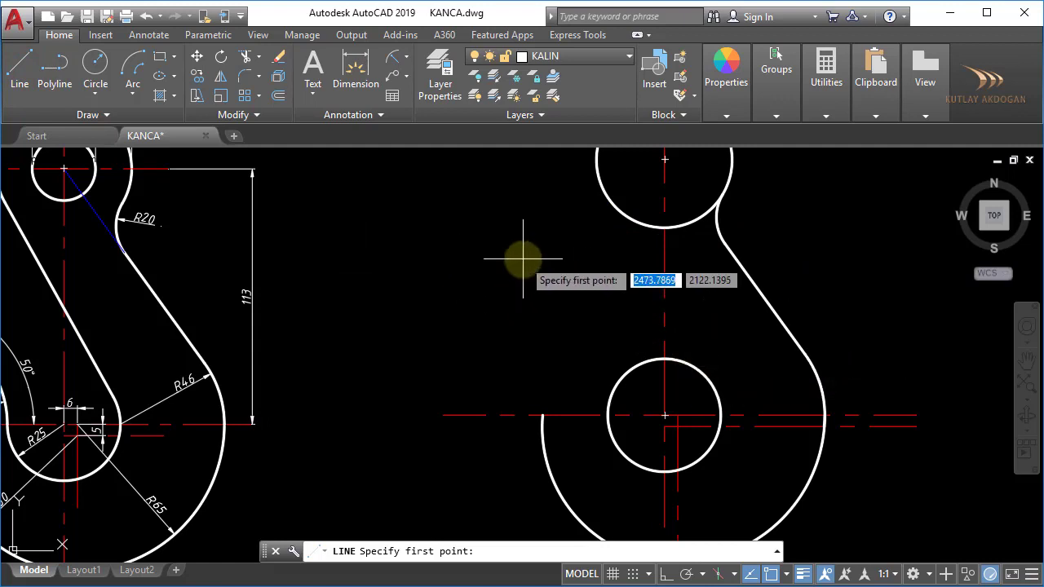
pyautogui.keyDown('shift'); pyautogui.rightClick(481, 199); pyautogui.keyUp('shift')
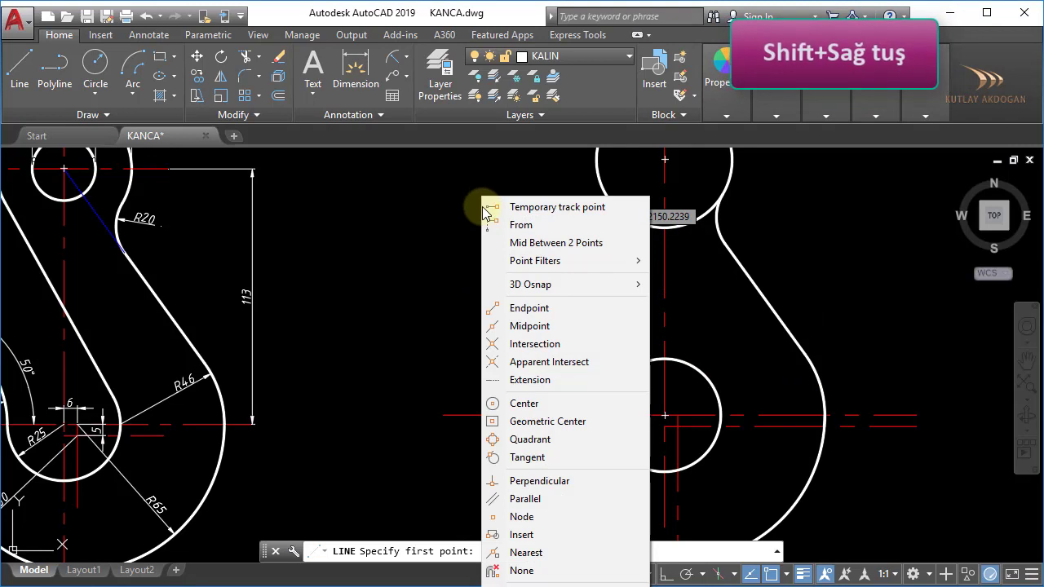
pyautogui.click(528, 457)
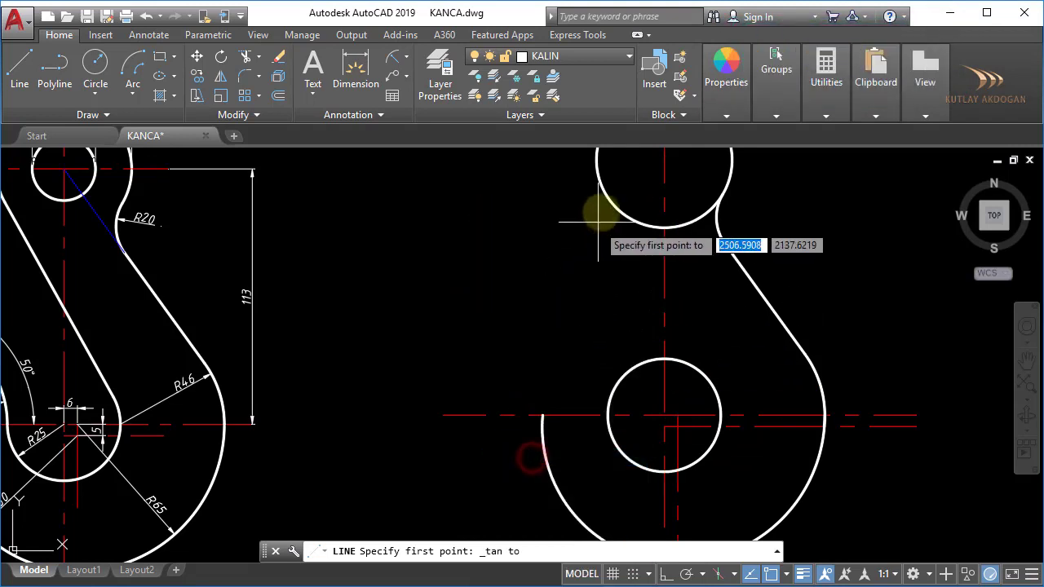
pyautogui.click(601, 205)
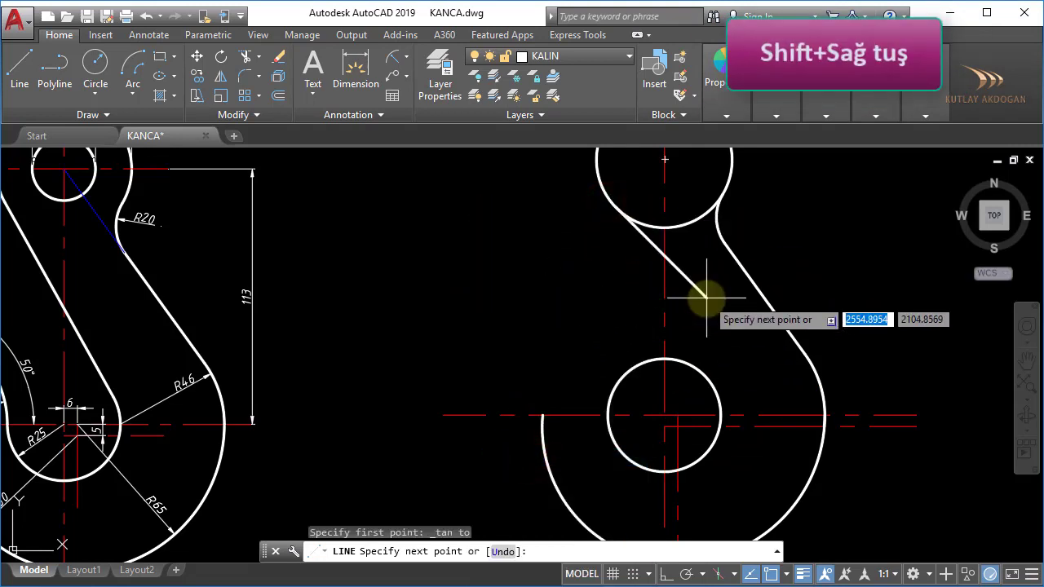
pyautogui.keyDown('shift'); pyautogui.rightClick(706, 299); pyautogui.keyUp('shift')
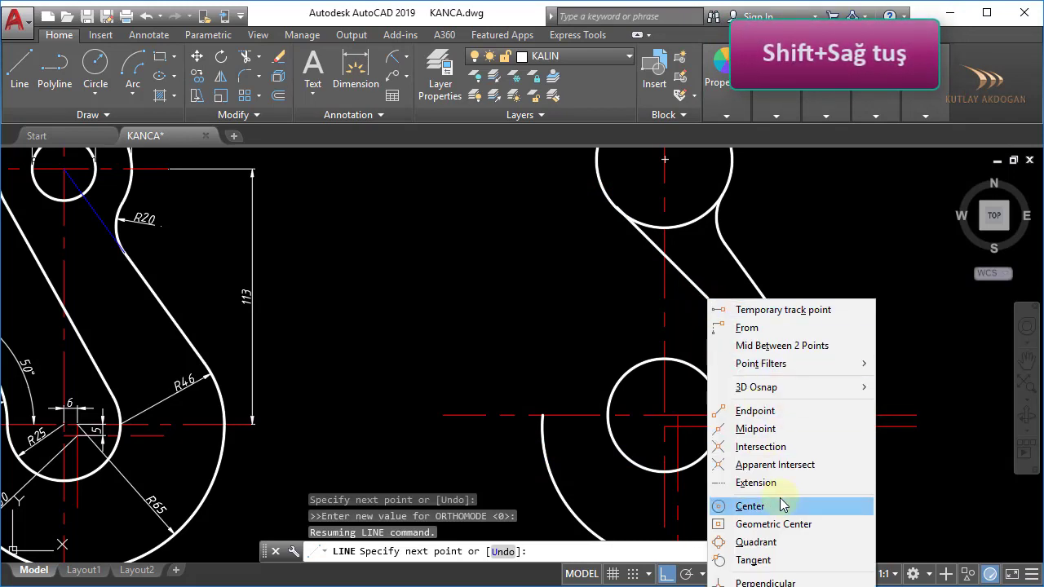
pyautogui.click(752, 561)
pyautogui.click(712, 389)
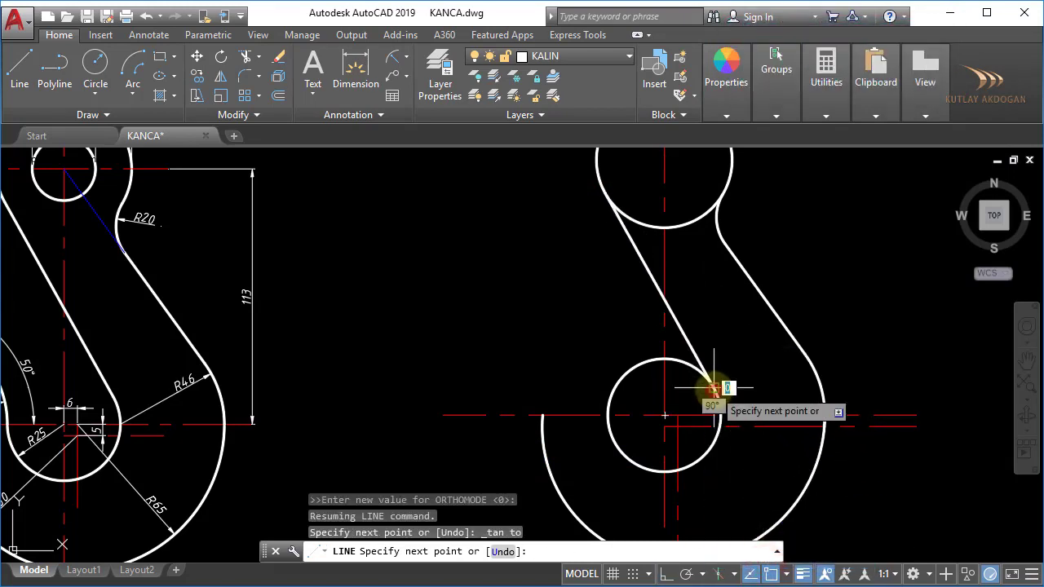
pyautogui.rightClick(715, 392)
pyautogui.click(731, 403)
pyautogui.scroll(-1, 742, 346)
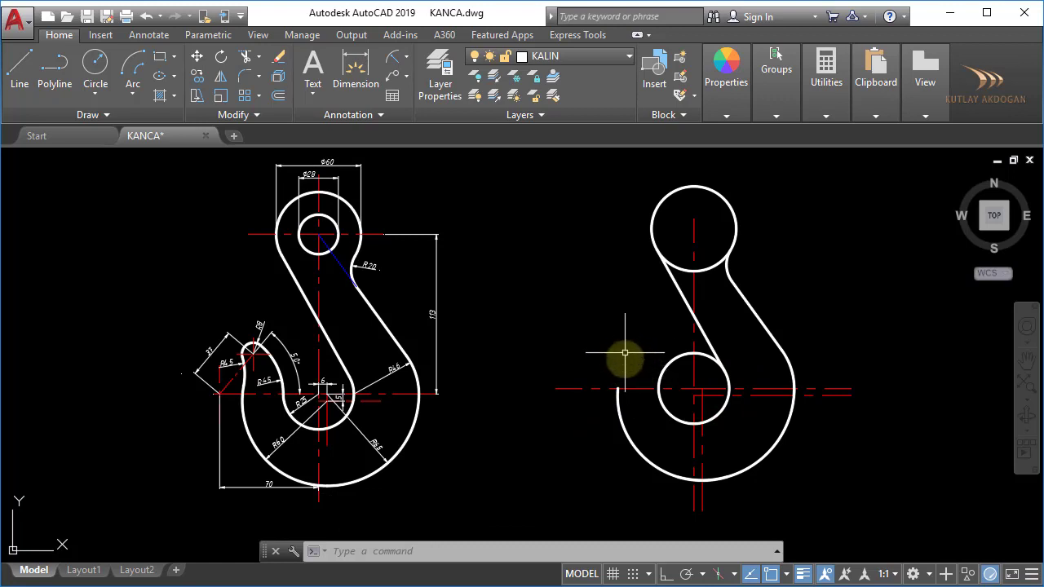
# Step: Offset the vertical centre line 70 units to the left of the right-hand hook
pyautogui.scroll(3, 243, 370)
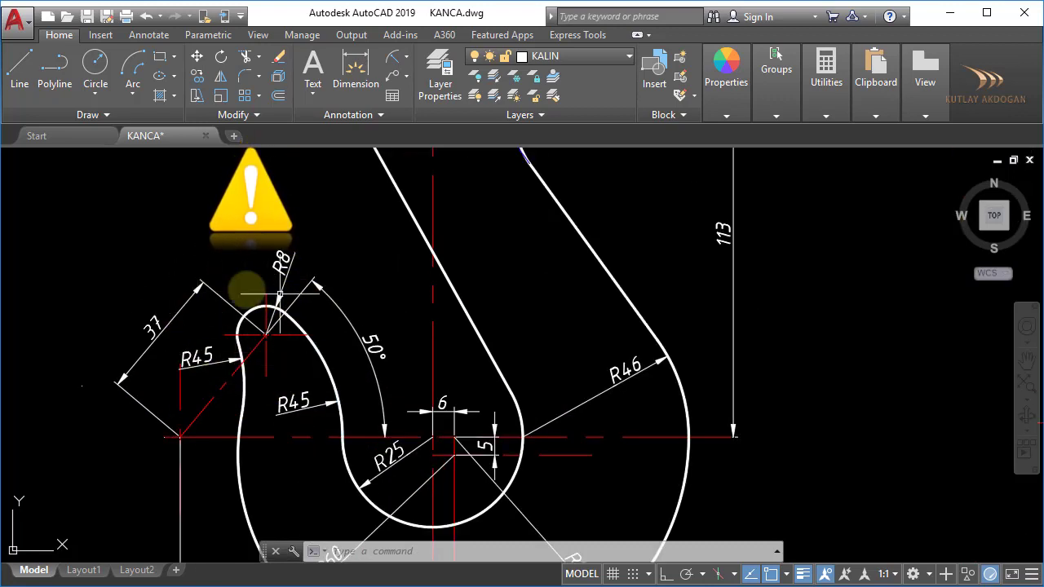
pyautogui.scroll(-2, 306, 314)
pyautogui.moveTo(326, 362); pyautogui.dragTo(331, 326, button='middle')
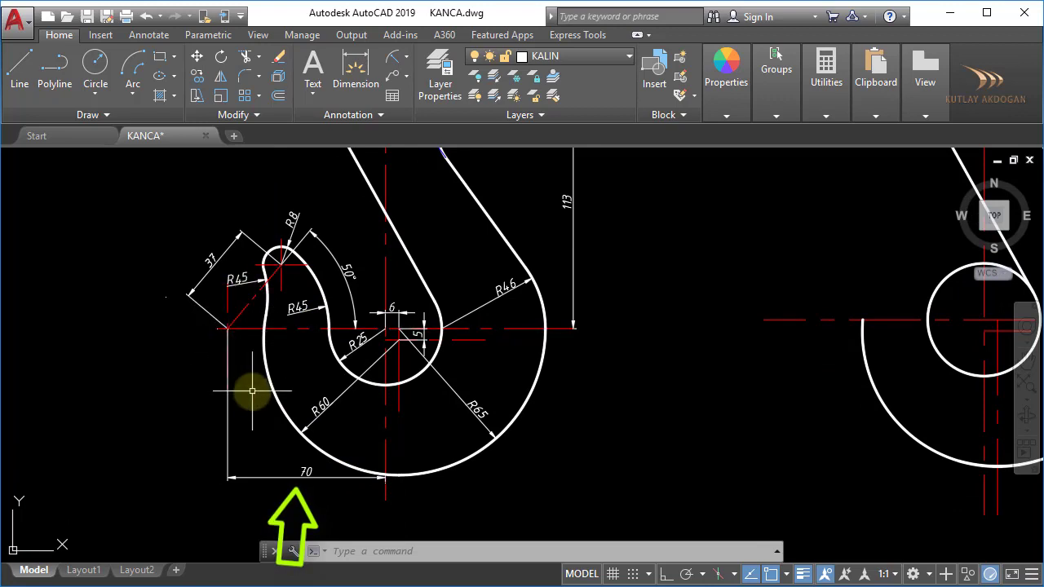
pyautogui.scroll(-2, 252, 390)
pyautogui.scroll(1, 538, 468)
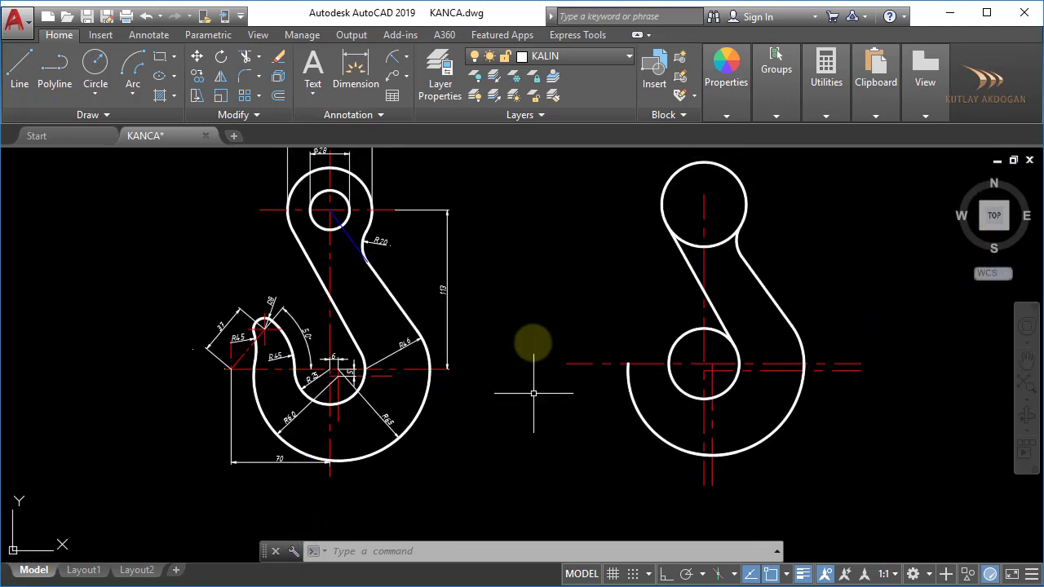
pyautogui.click(278, 95)
pyautogui.write('70')
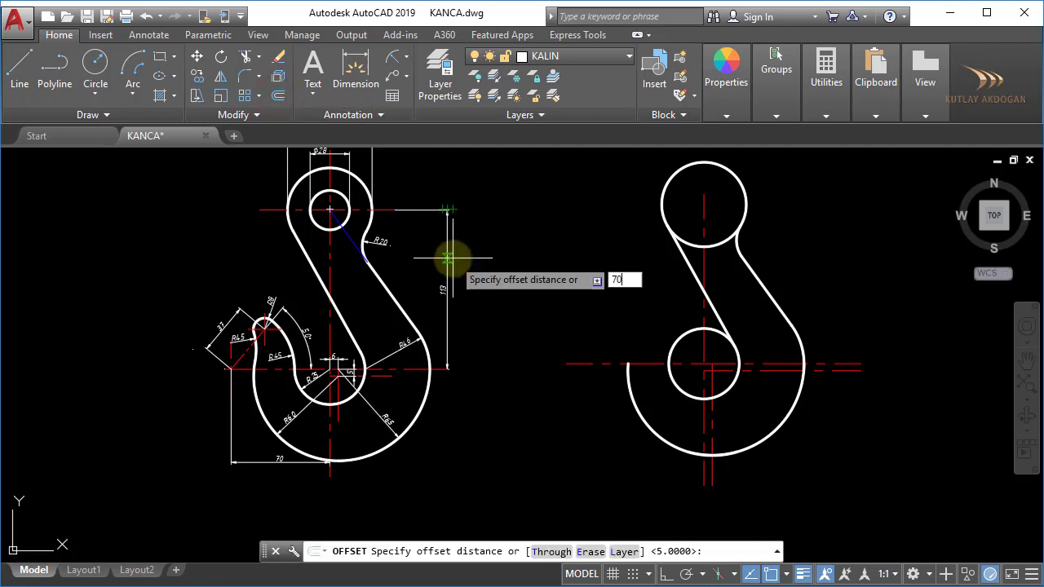
pyautogui.press('Return')
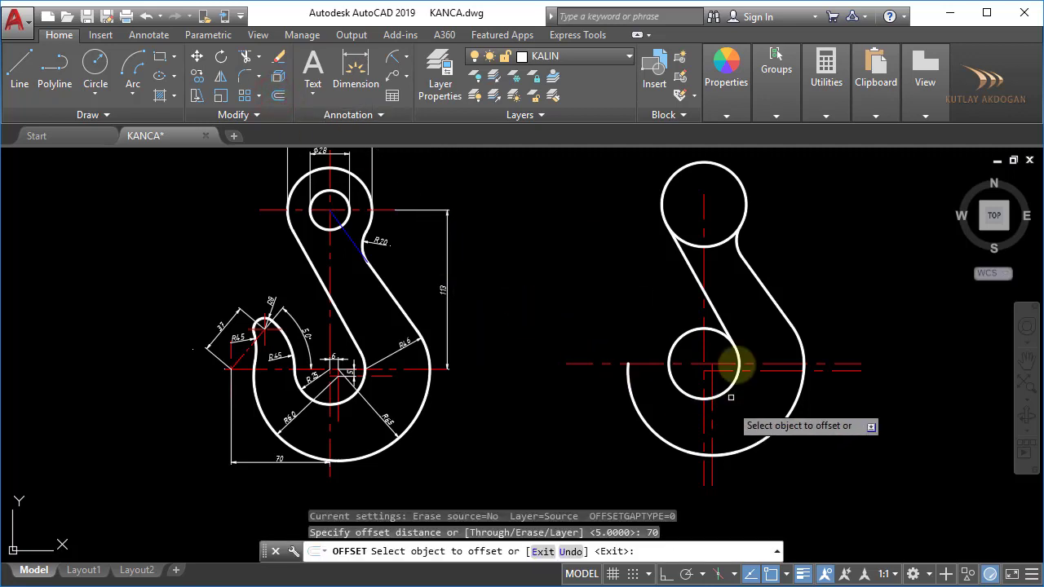
pyautogui.click(705, 267)
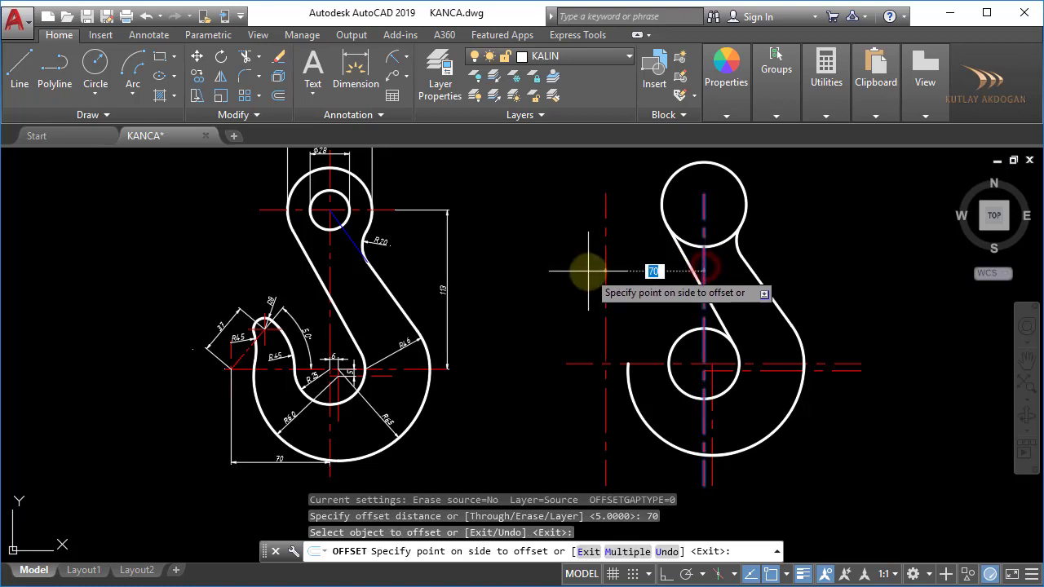
pyautogui.click(563, 270)
pyautogui.rightClick(551, 270)
pyautogui.click(560, 282)
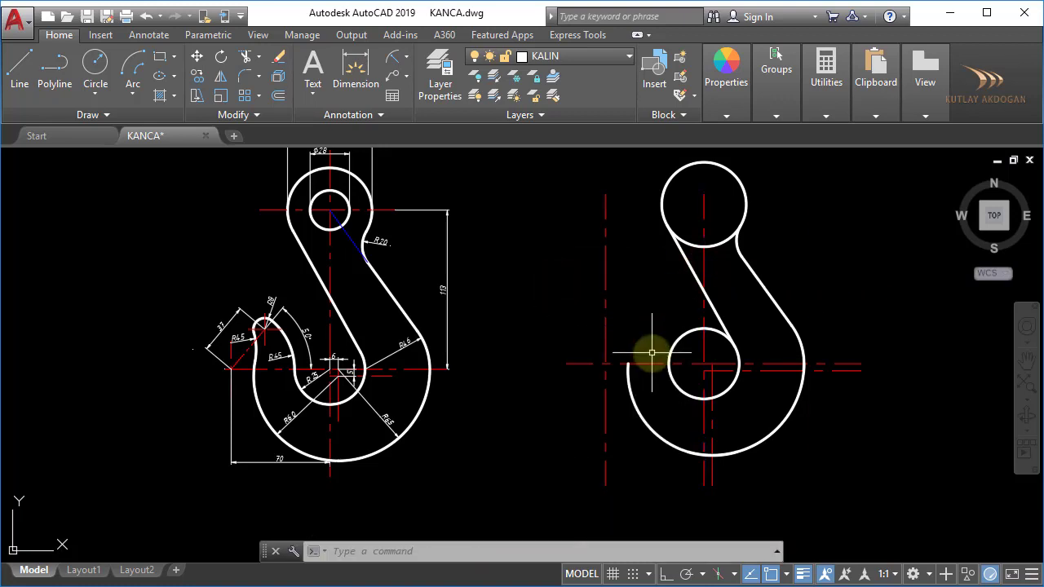
# Step: Zoom in on the reference tip dimensions, recentre both hooks, and start a line
pyautogui.scroll(2, 276, 355)
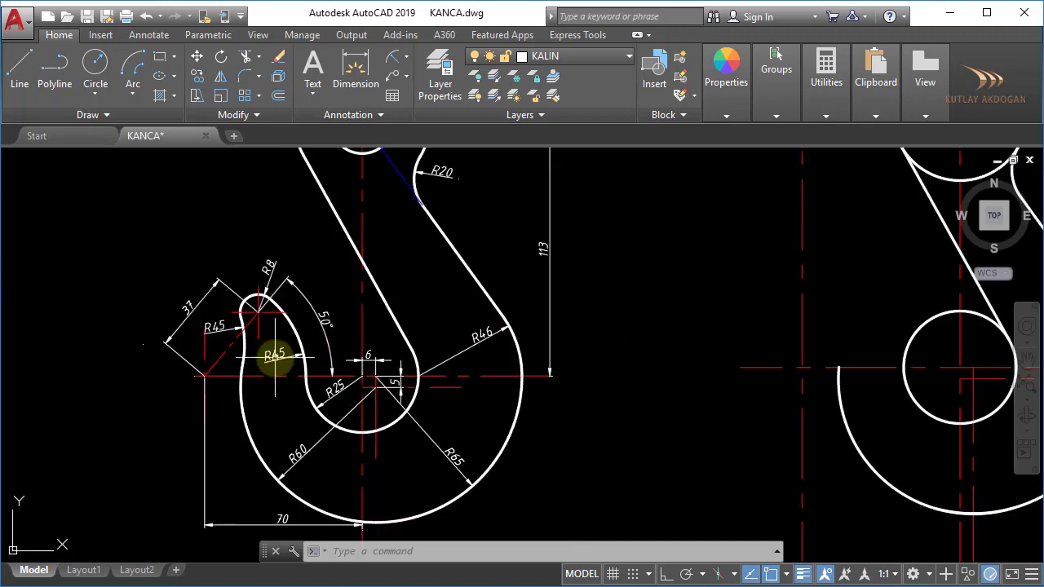
pyautogui.scroll(2, 275, 354)
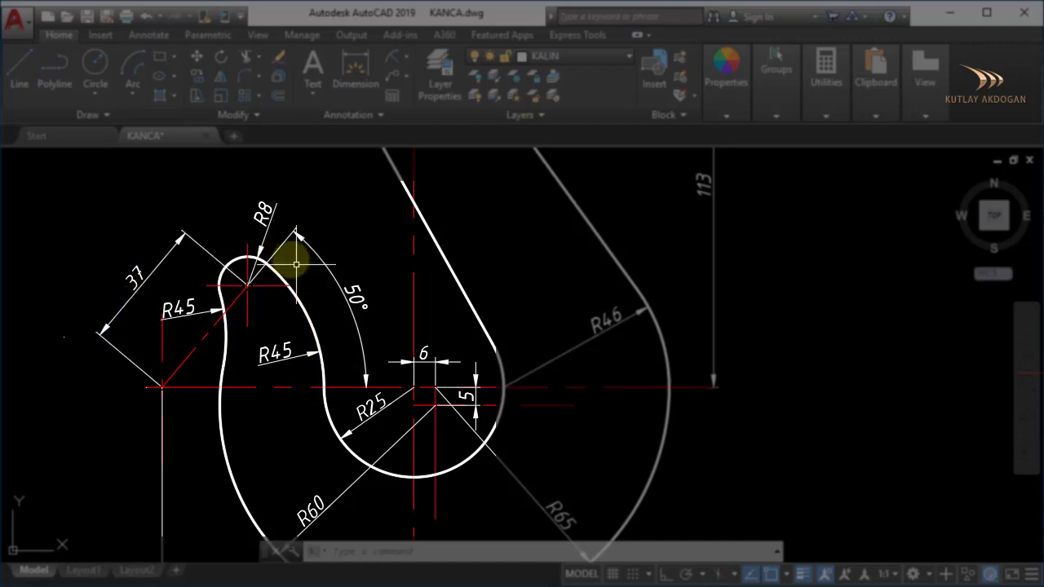
pyautogui.scroll(-2, 302, 298)
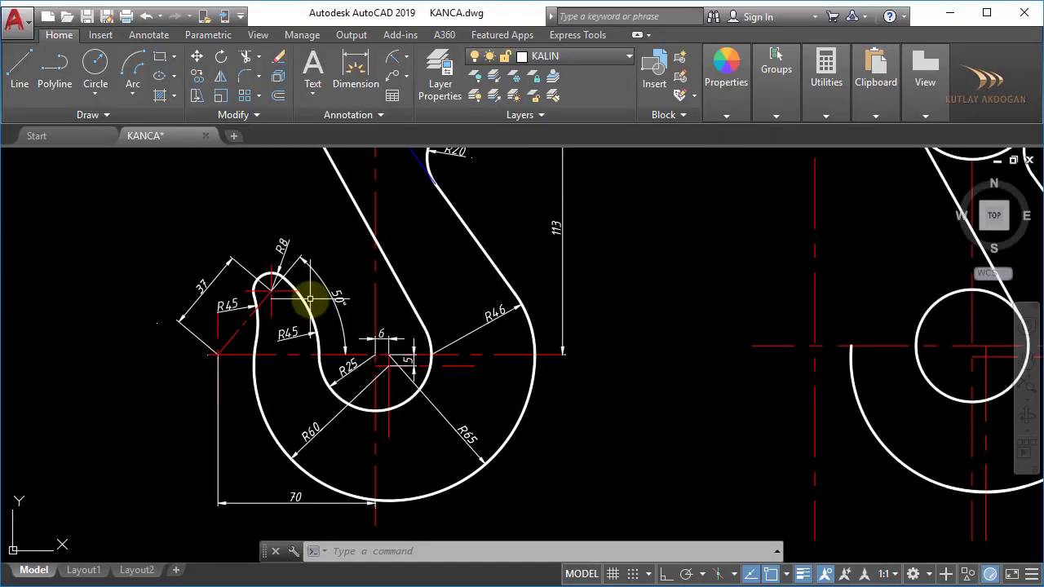
pyautogui.scroll(-3, 310, 299)
pyautogui.moveTo(653, 415); pyautogui.dragTo(570, 449, button='middle')
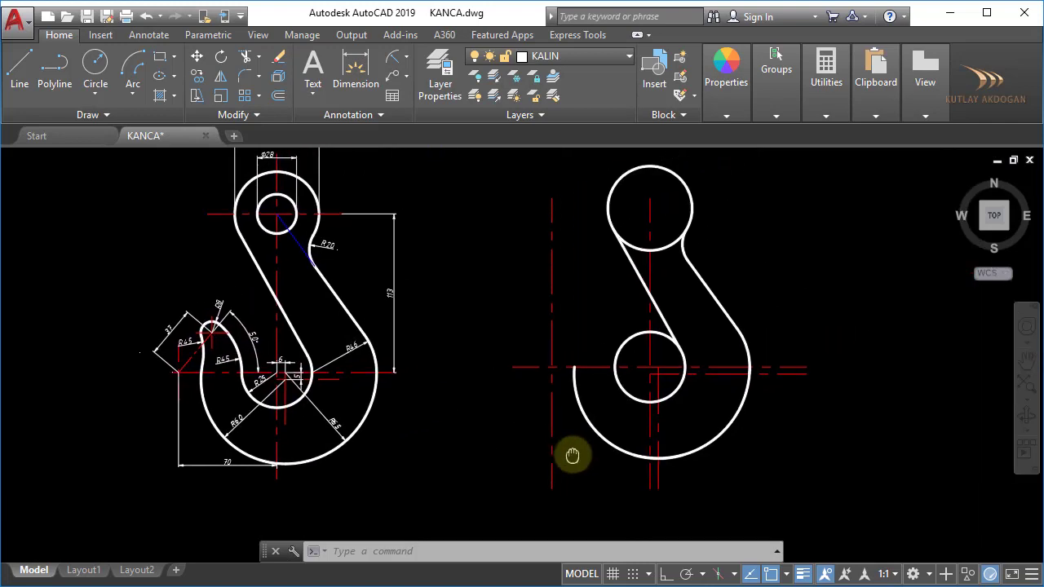
pyautogui.click(19, 66)
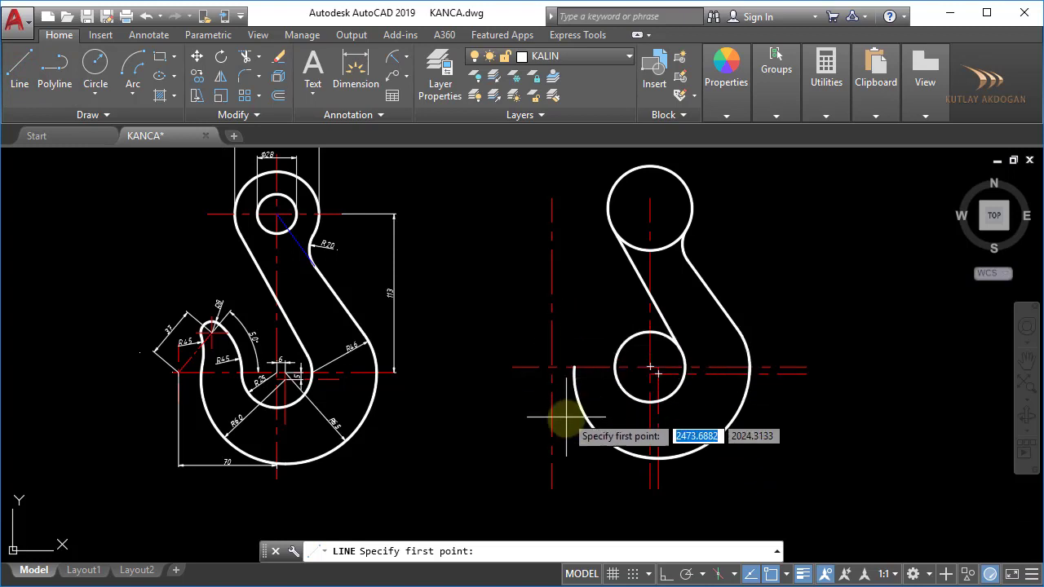
# Step: Draw a 37-unit line at 50° from the intersection of the left and horizontal centre lines
pyautogui.keyDown('shift'); pyautogui.rightClick(577, 234); pyautogui.keyUp('shift')
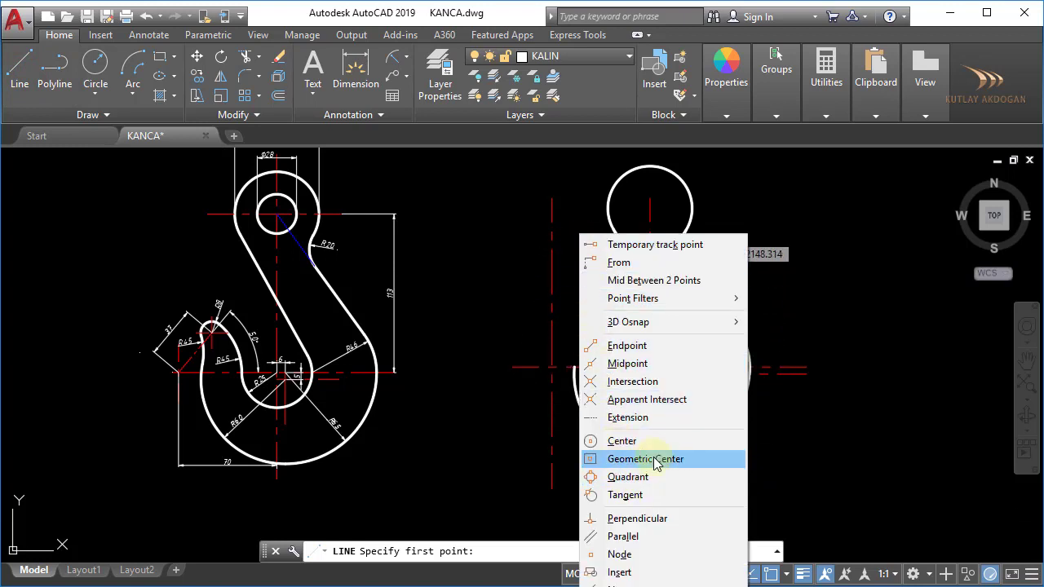
pyautogui.click(632, 381)
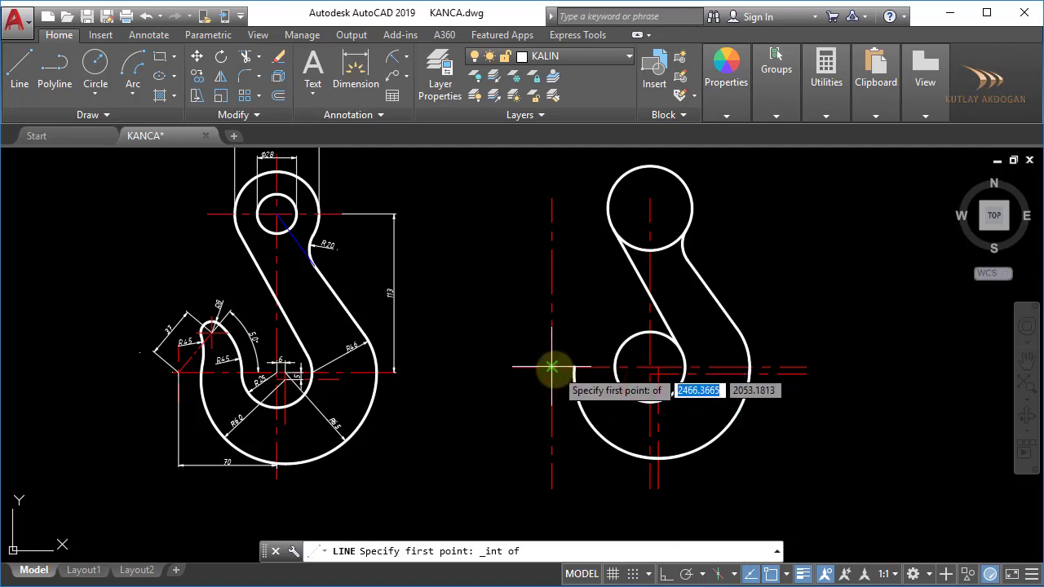
pyautogui.click(552, 366)
pyautogui.write('37')
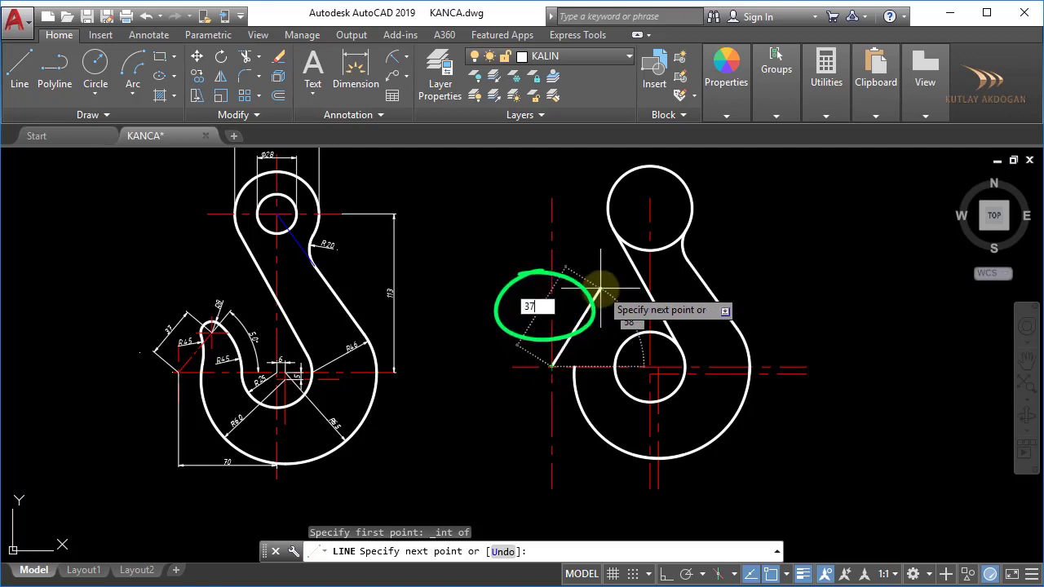
pyautogui.press('Tab')
pyautogui.write('50')
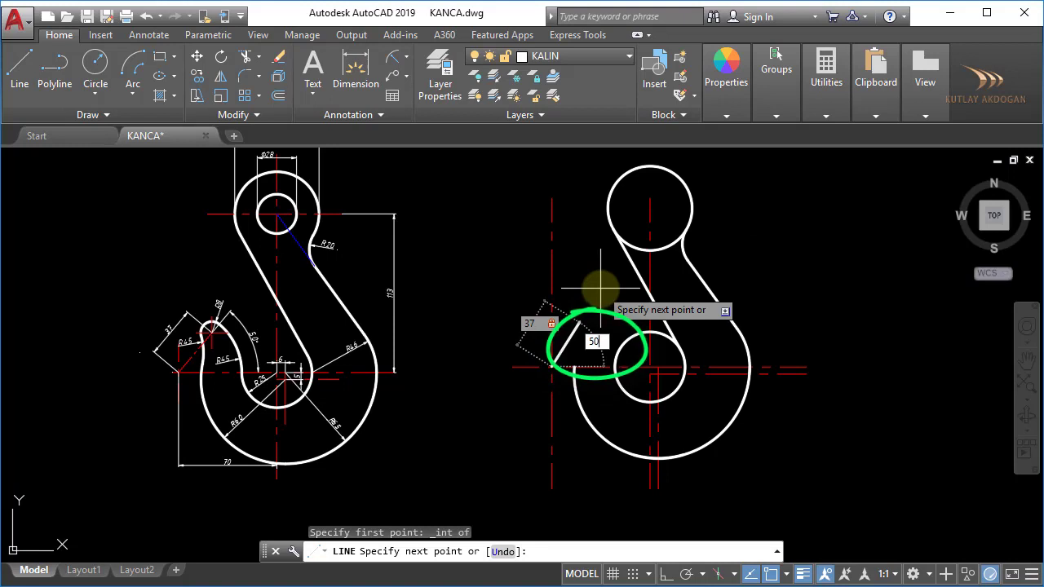
pyautogui.press('Return')
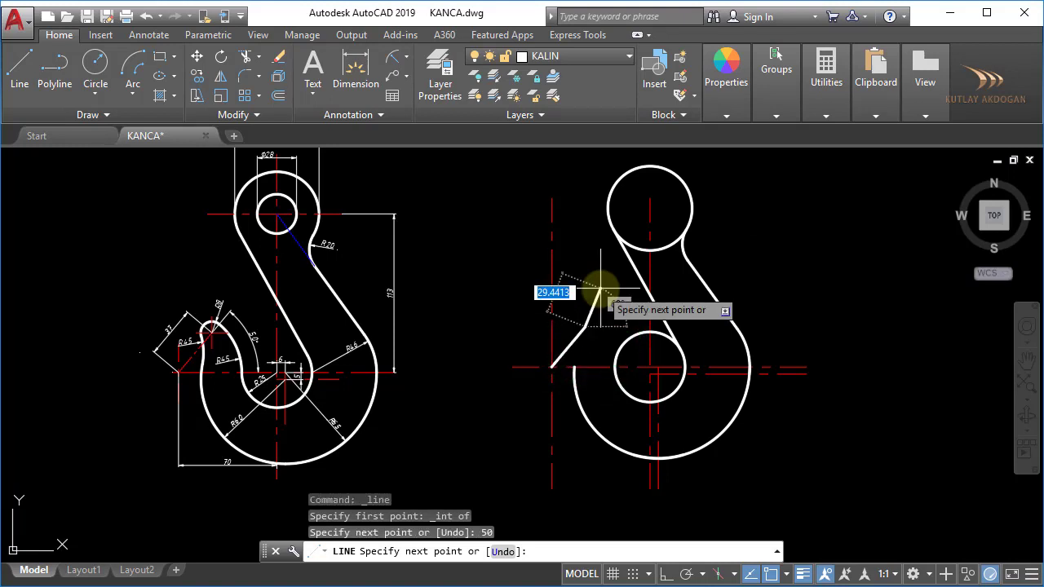
pyautogui.press('Return')
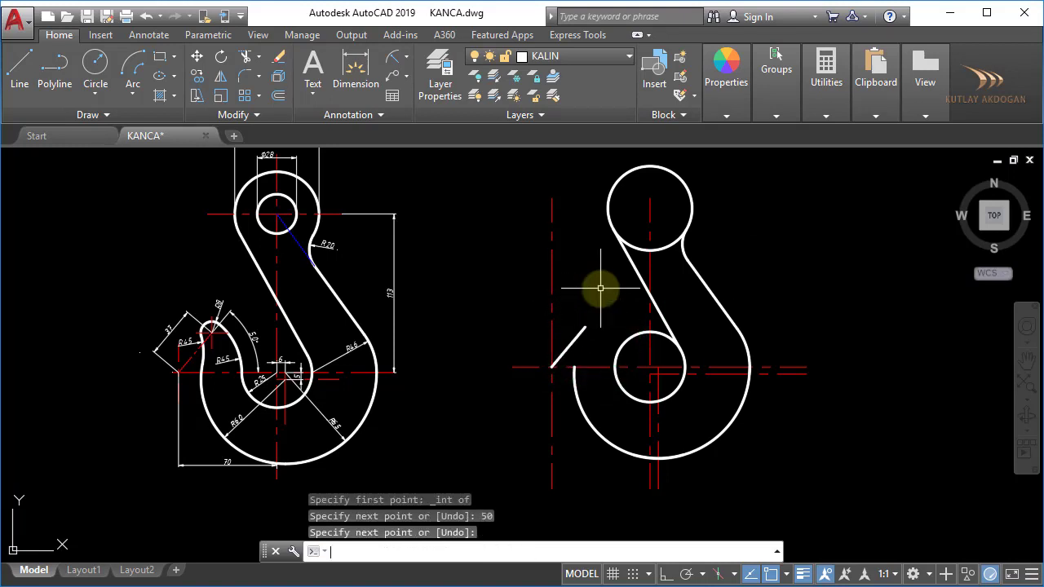
pyautogui.scroll(4, 177, 359)
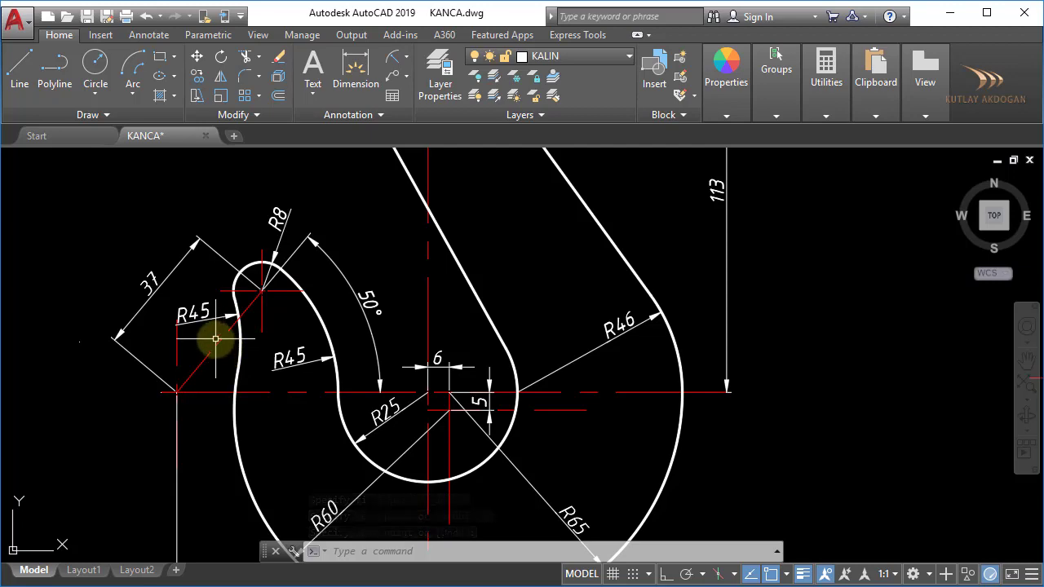
# Step: Match the diagonal line's properties to the vertical centre line so it becomes red dashed
pyautogui.scroll(-2, 216, 338)
pyautogui.moveTo(576, 443); pyautogui.dragTo(415, 434, button='middle')
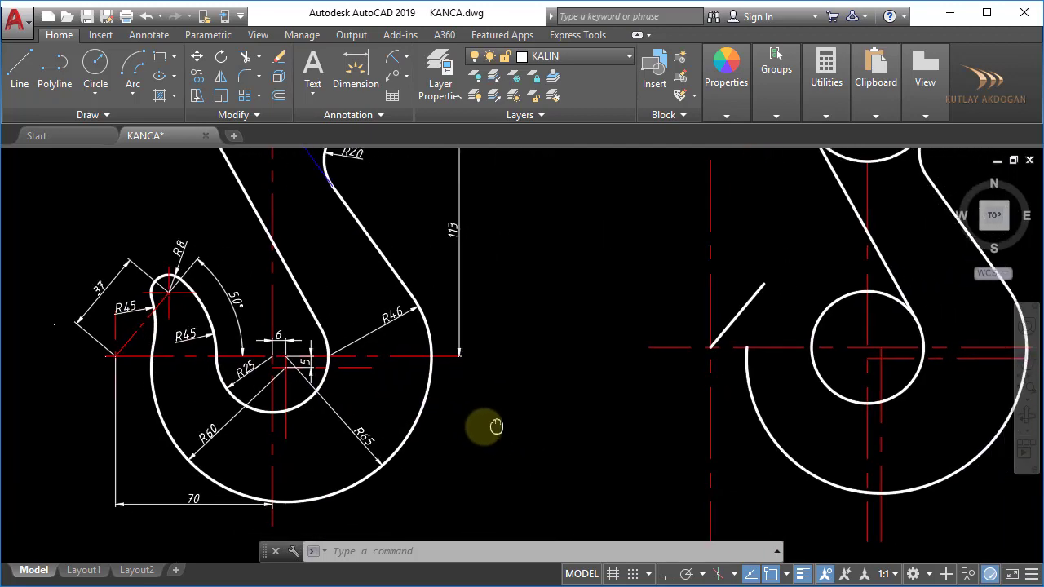
pyautogui.click(731, 98)
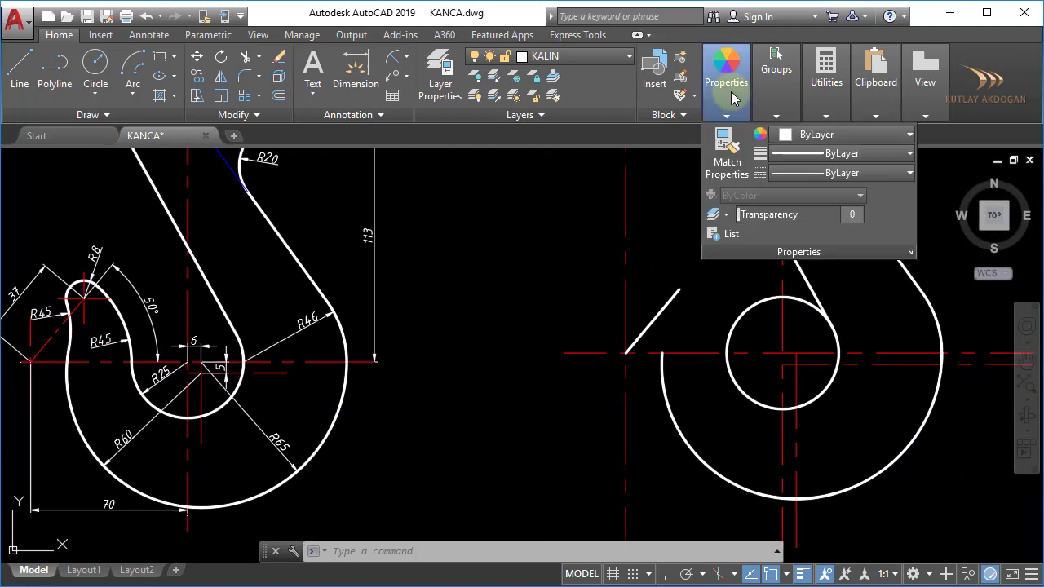
pyautogui.click(733, 154)
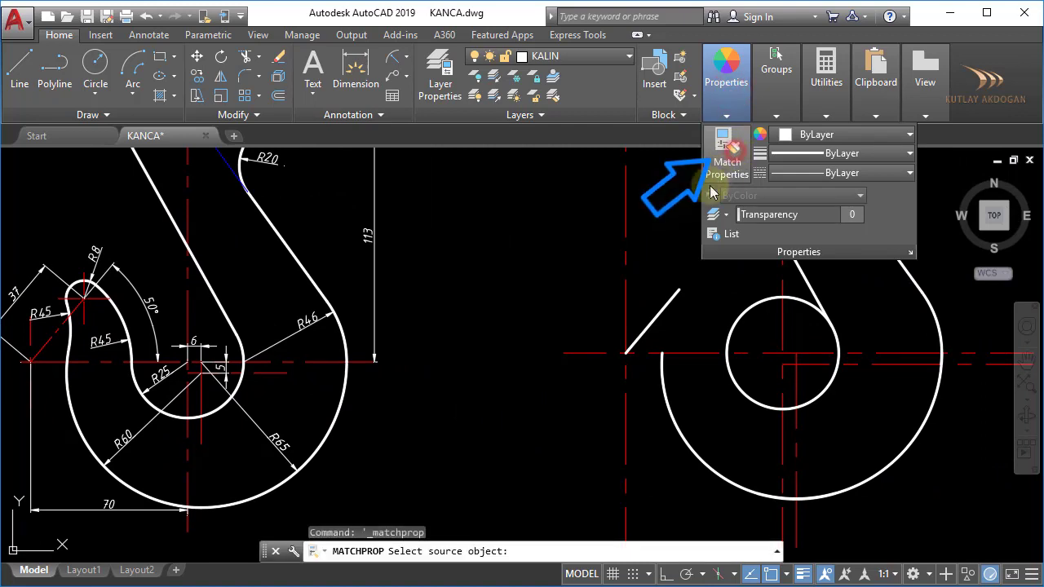
pyautogui.click(626, 218)
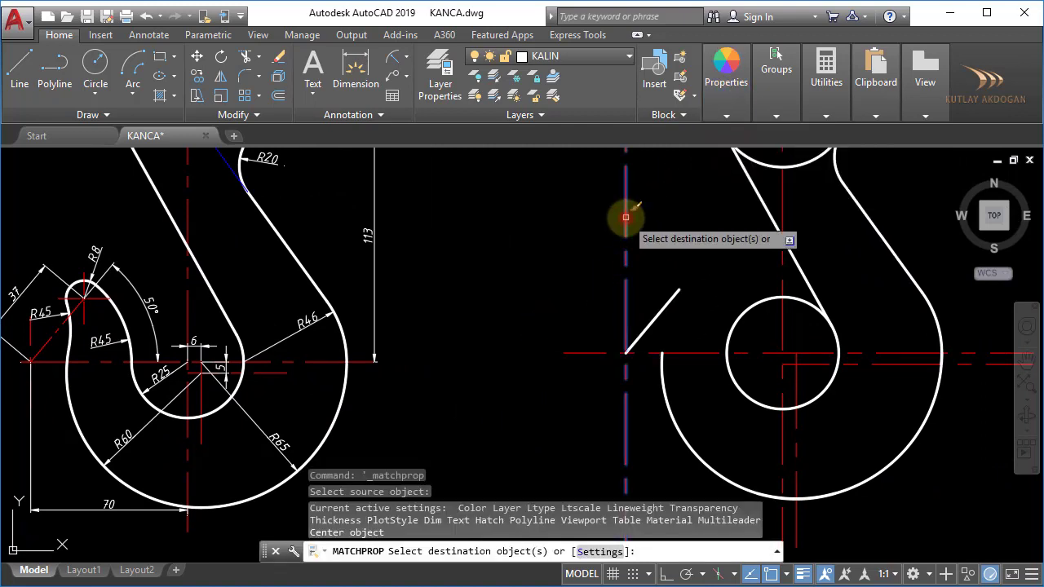
pyautogui.click(675, 295)
pyautogui.rightClick(671, 233)
pyautogui.click(690, 243)
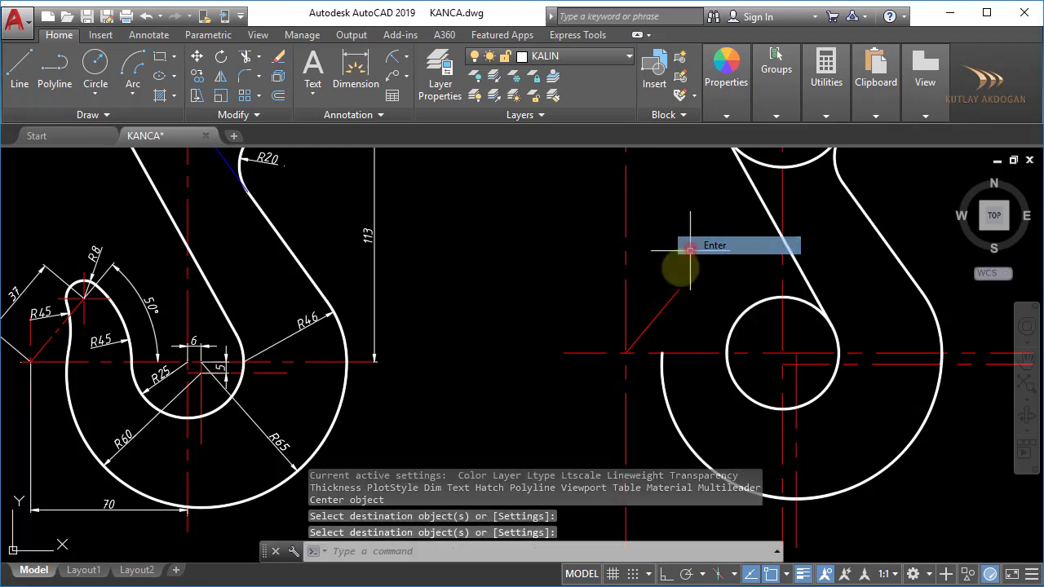
pyautogui.scroll(-2, 652, 273)
pyautogui.scroll(-1, 641, 359)
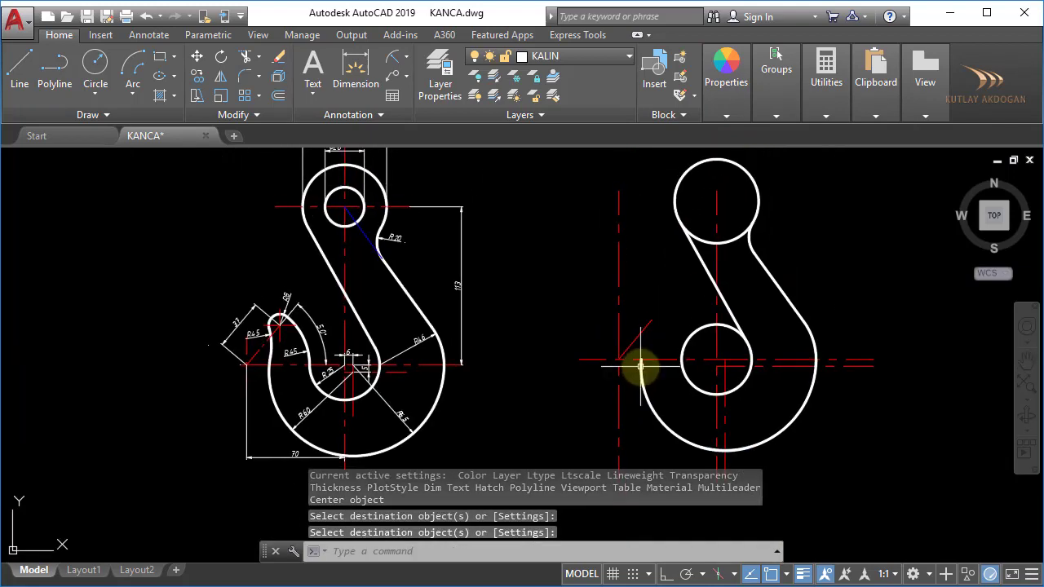
pyautogui.press('Escape')
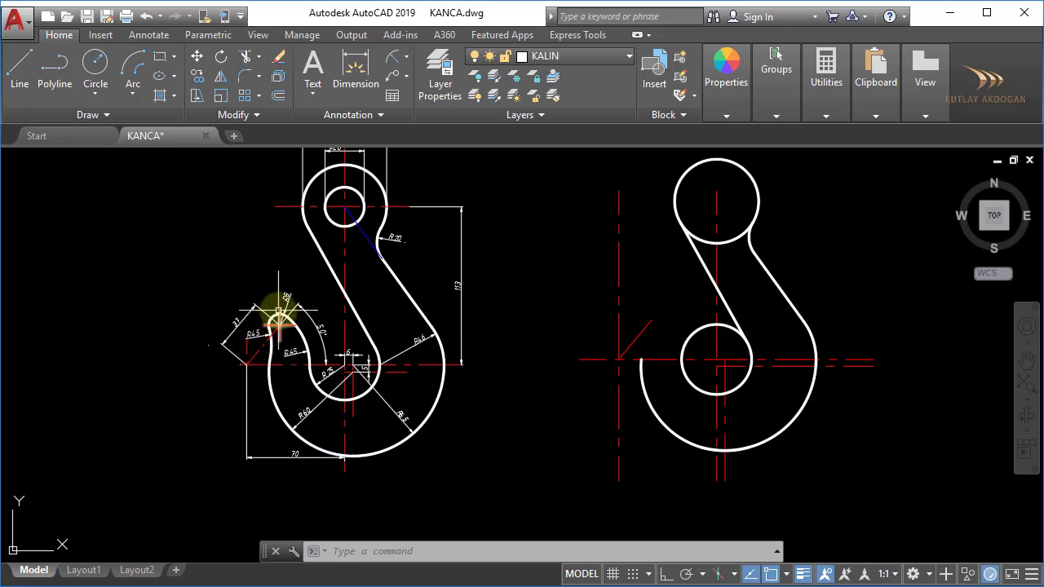
pyautogui.scroll(4, 280, 318)
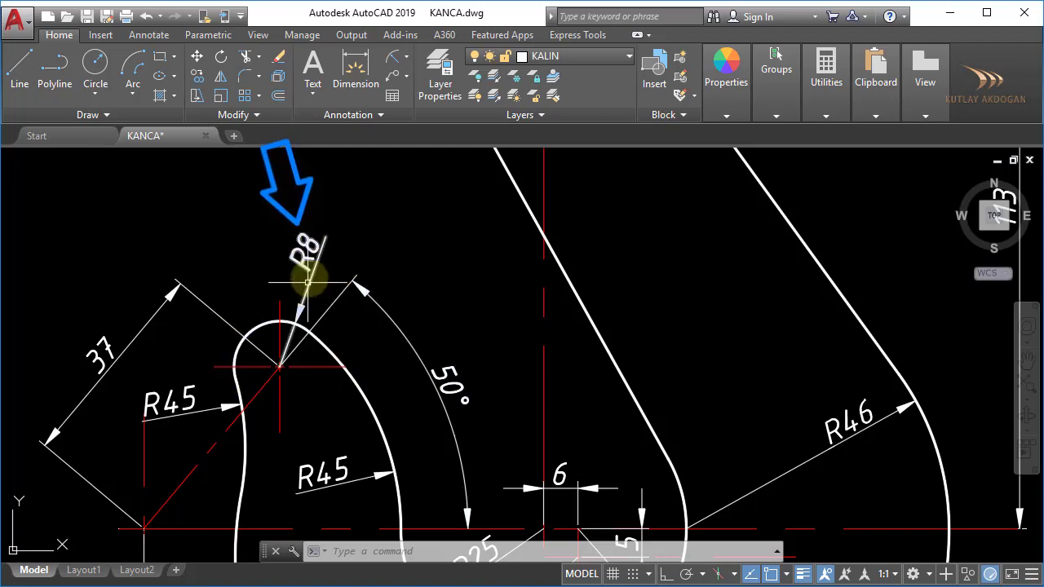
pyautogui.scroll(-4, 302, 273)
pyautogui.scroll(-2, 269, 326)
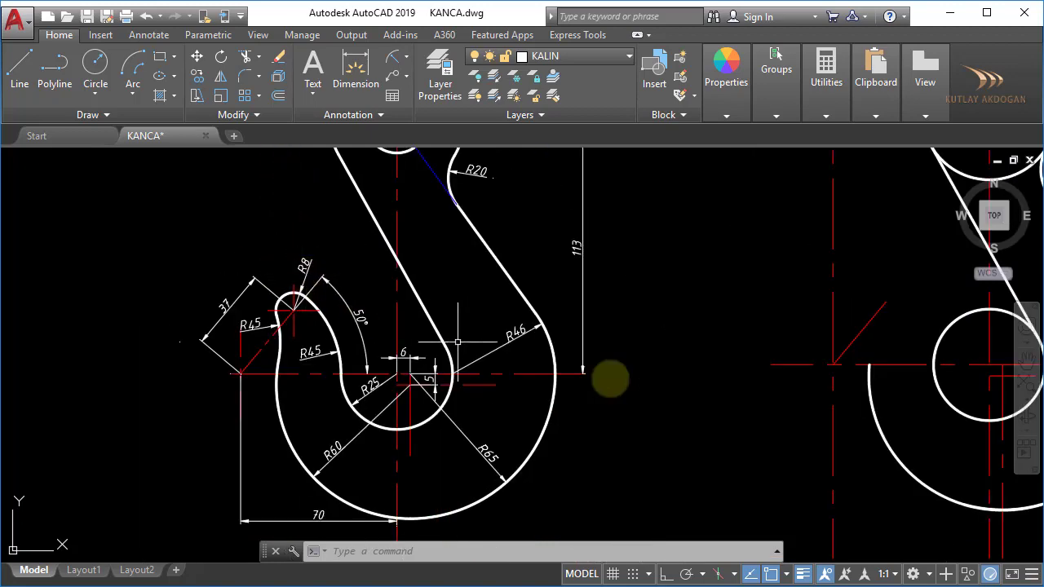
pyautogui.moveTo(641, 380); pyautogui.dragTo(433, 373, button='middle')
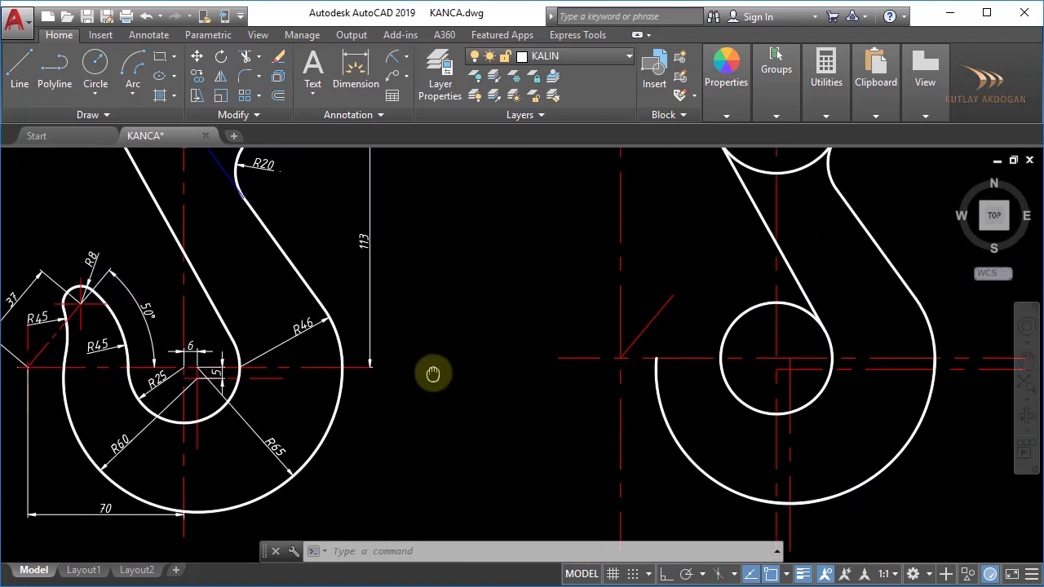
# Step: Draw a radius 8 circle centred on the upper endpoint of the red diagonal line
pyautogui.click(95, 64)
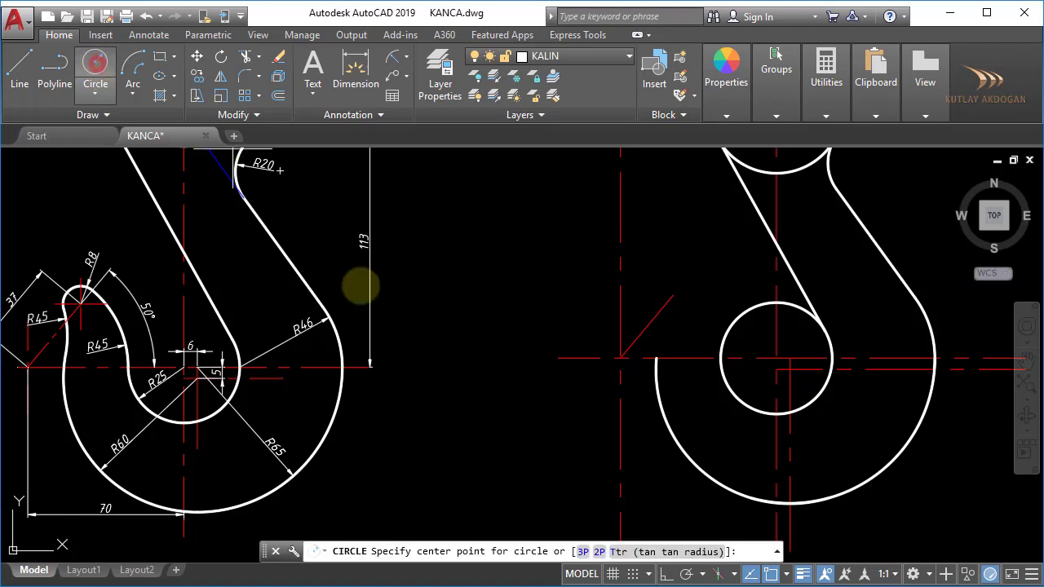
pyautogui.click(673, 294)
pyautogui.write('8')
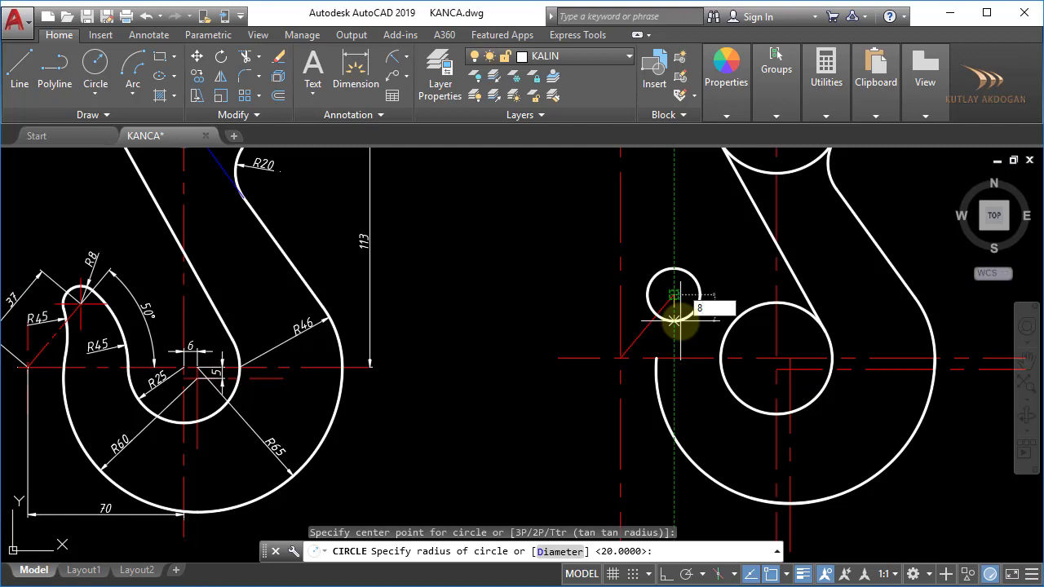
pyautogui.press('Return')
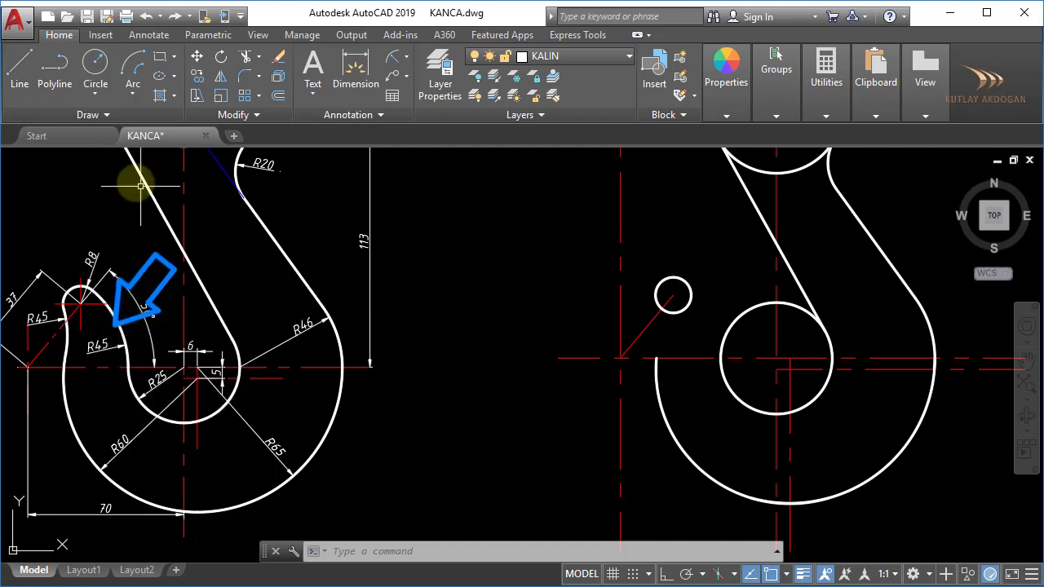
# Step: Draw a Tan, Tan, Radius circle of R45 touching the central eye circle and the tip circle
pyautogui.click(100, 95)
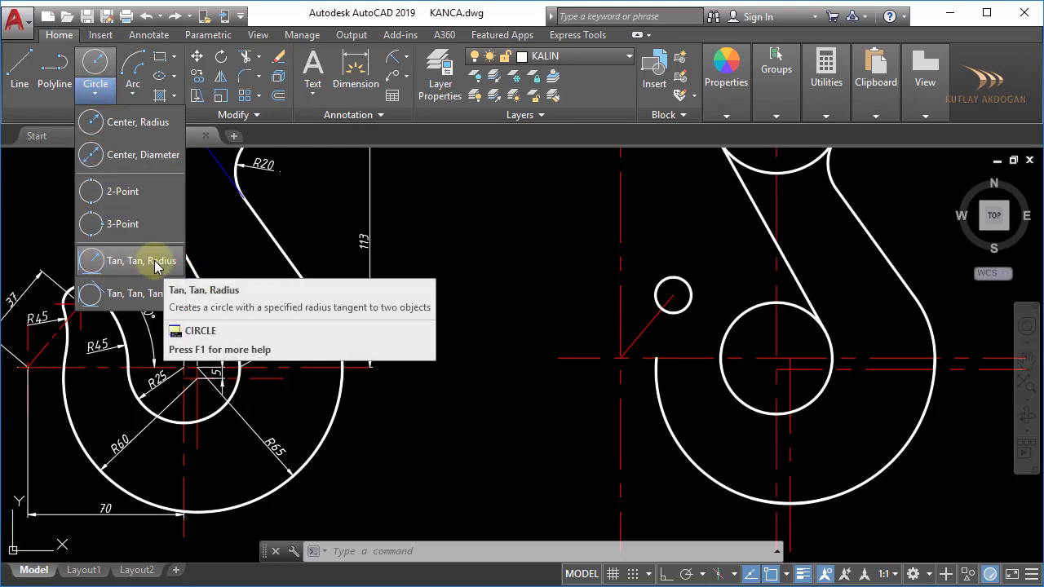
pyautogui.click(157, 261)
pyautogui.scroll(2, 737, 355)
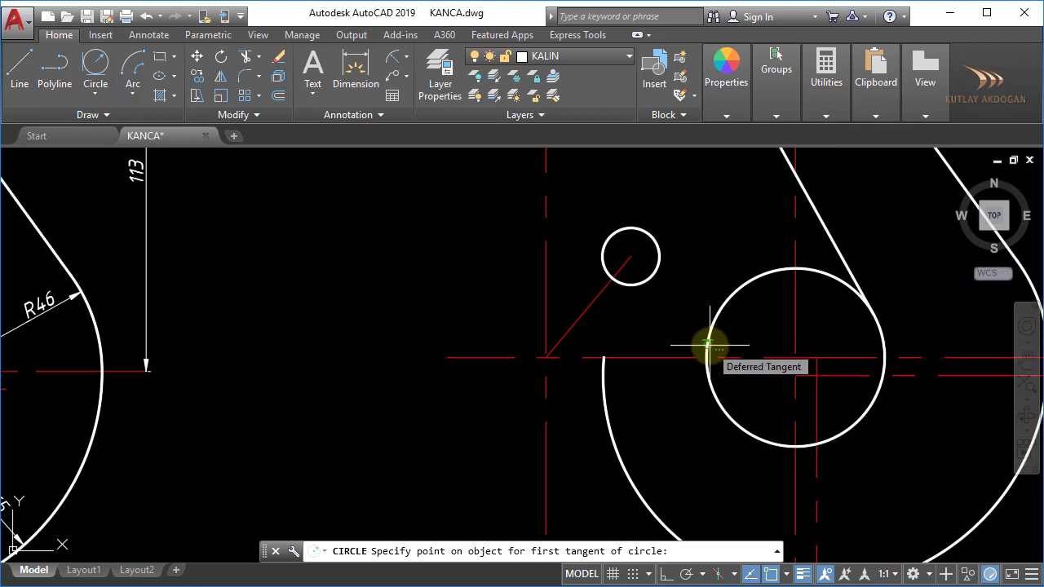
pyautogui.click(708, 345)
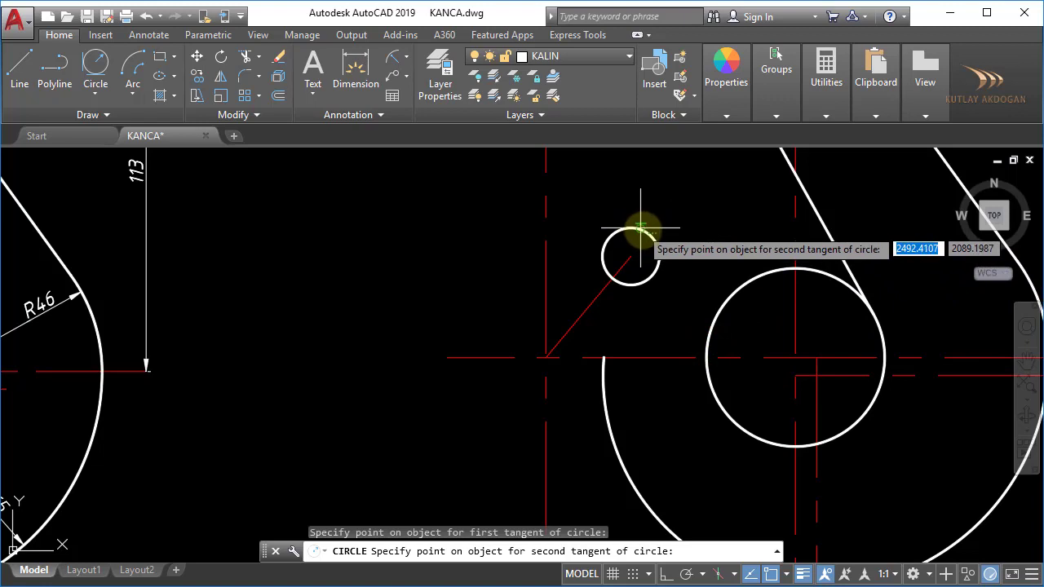
pyautogui.click(645, 235)
pyautogui.write('45')
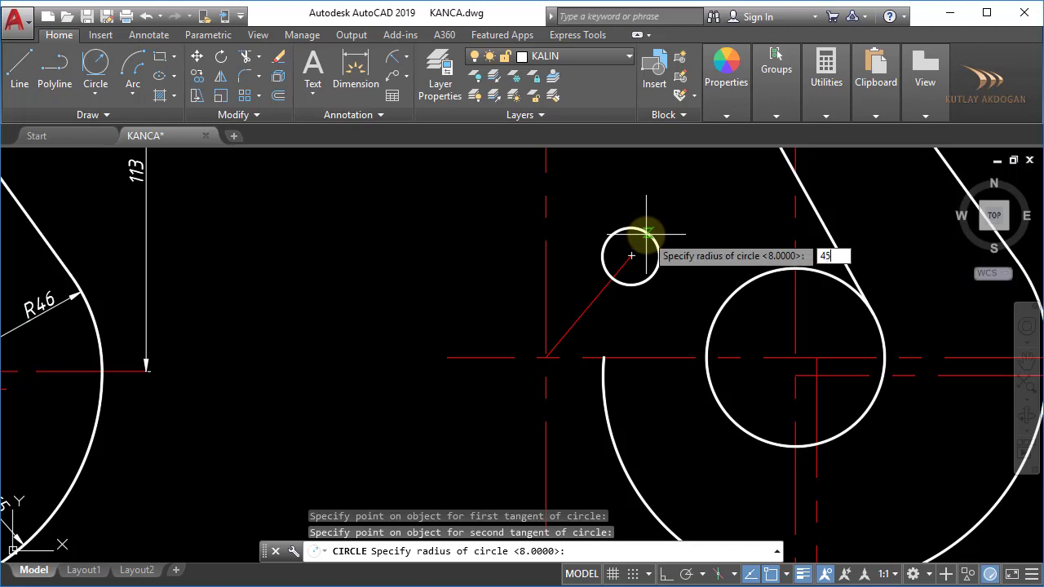
pyautogui.press('Return')
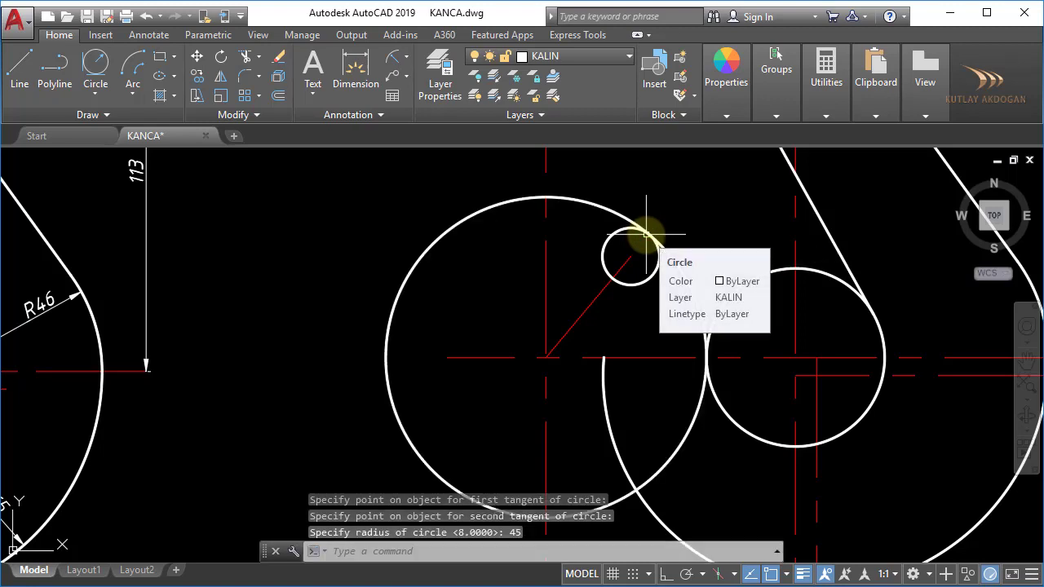
pyautogui.scroll(-2, 647, 235)
pyautogui.moveTo(509, 371); pyautogui.dragTo(532, 412, button='middle')
pyautogui.write('TR')
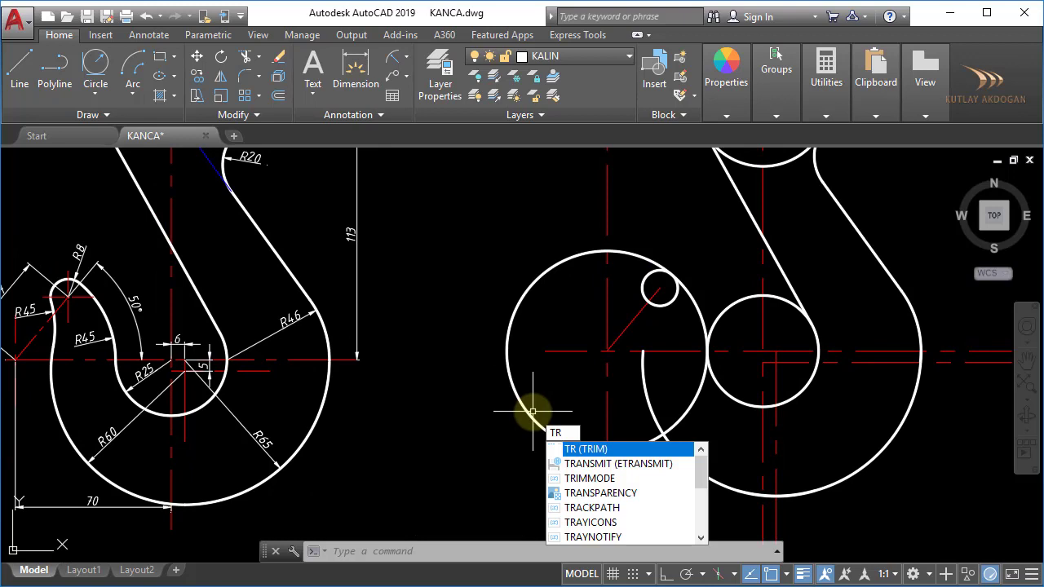
# Step: Trim the R45 circle's arc above the tip circle, leaving the blend arc
pyautogui.press('Return')
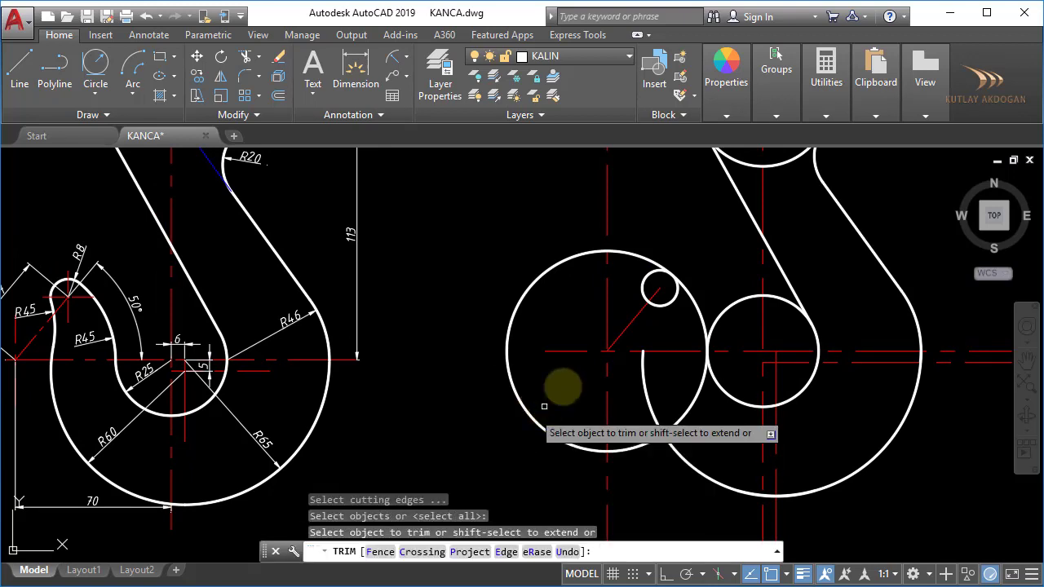
pyautogui.click(638, 257)
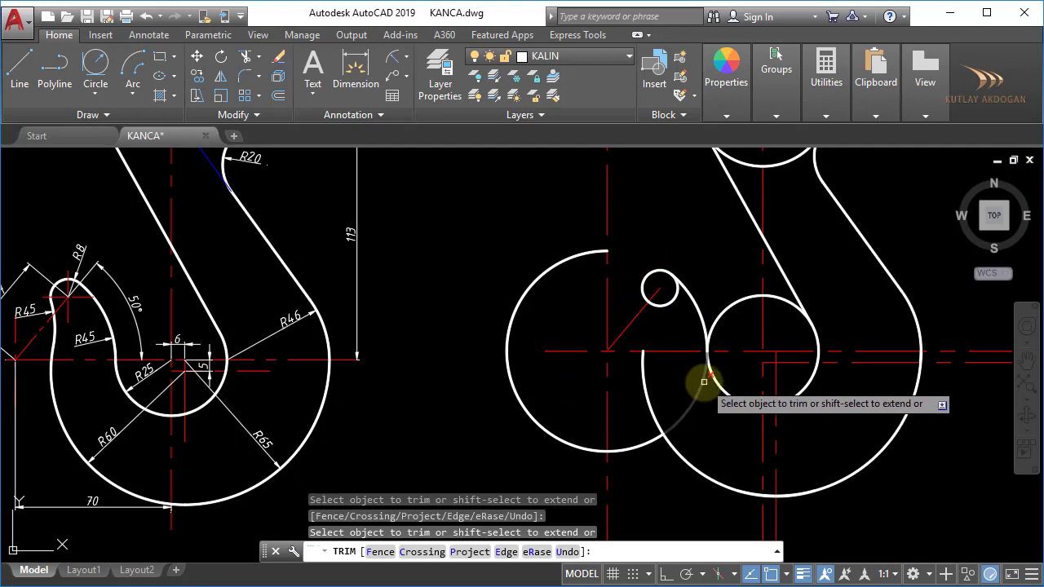
pyautogui.scroll(5, 703, 382)
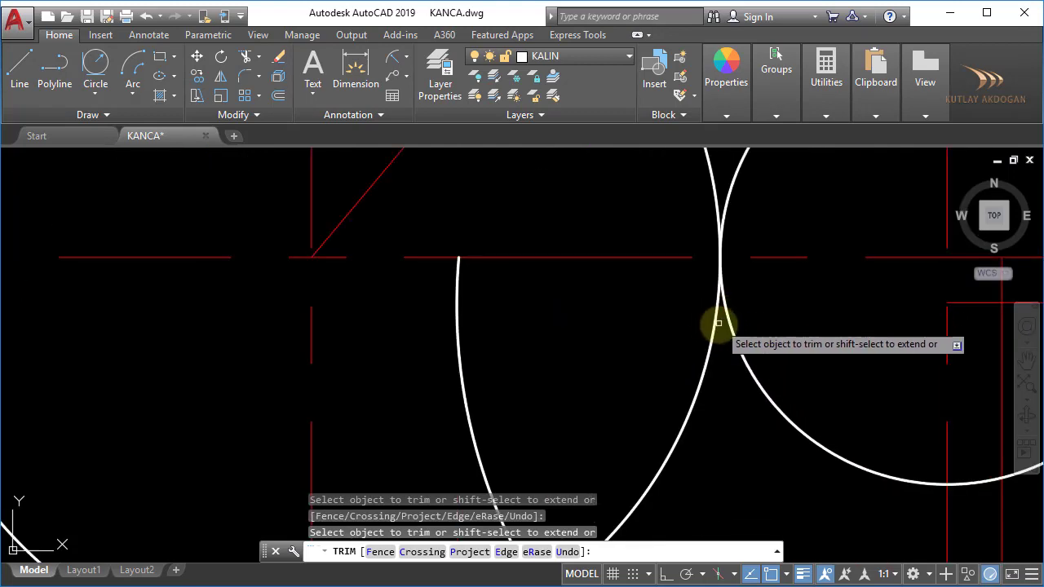
pyautogui.scroll(-4, 706, 399)
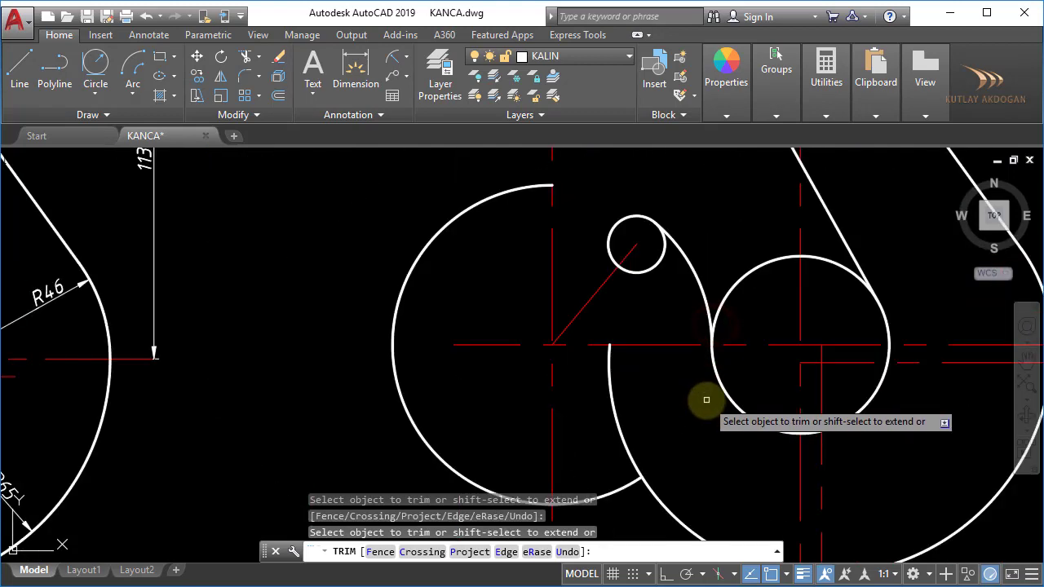
pyautogui.rightClick(701, 222)
pyautogui.click(718, 232)
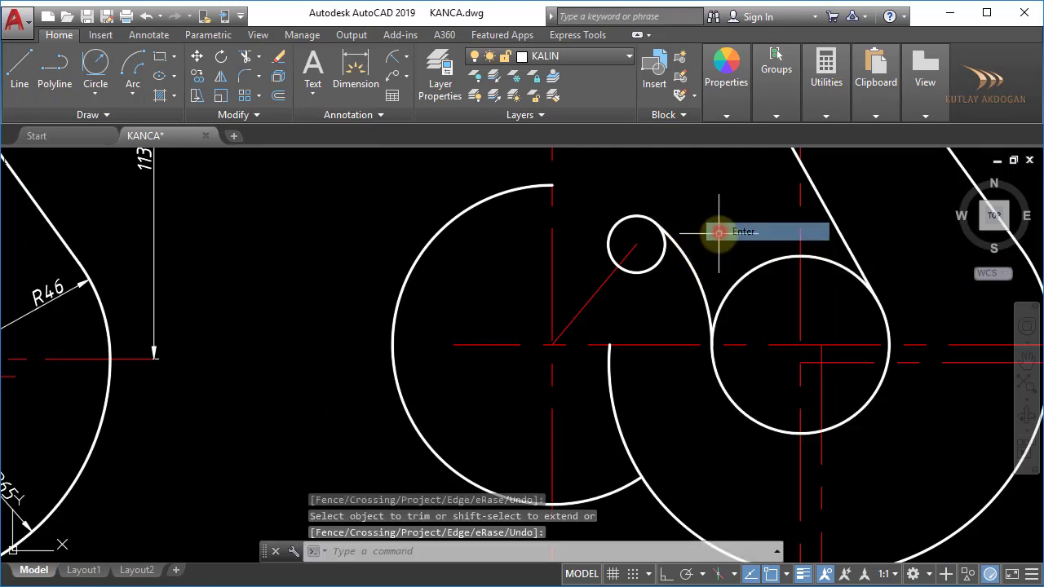
pyautogui.write('E')
# Step: Erase the leftover large arc from the hook copy
pyautogui.press('Return')
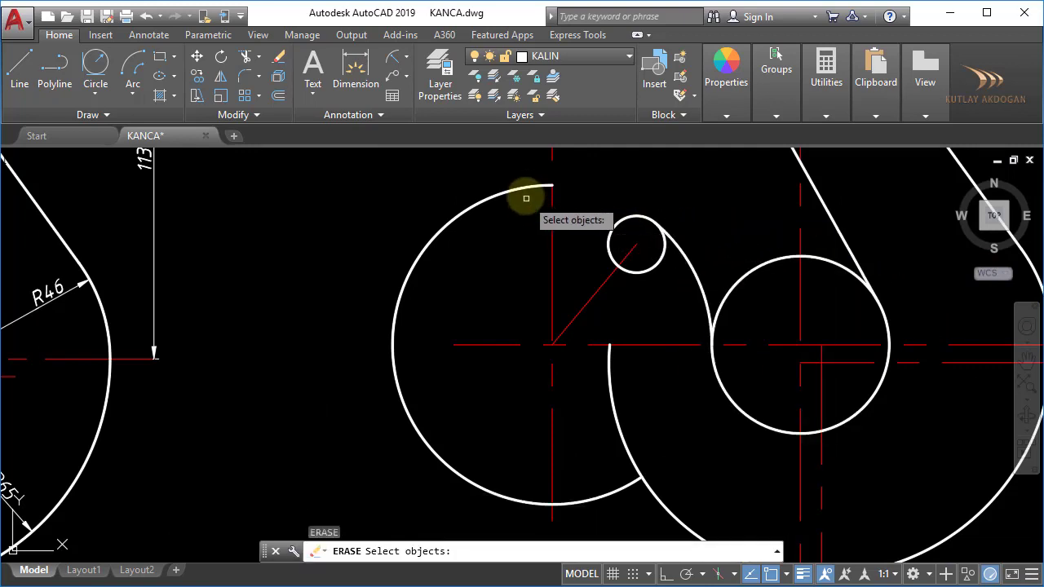
pyautogui.click(524, 189)
pyautogui.press('Return')
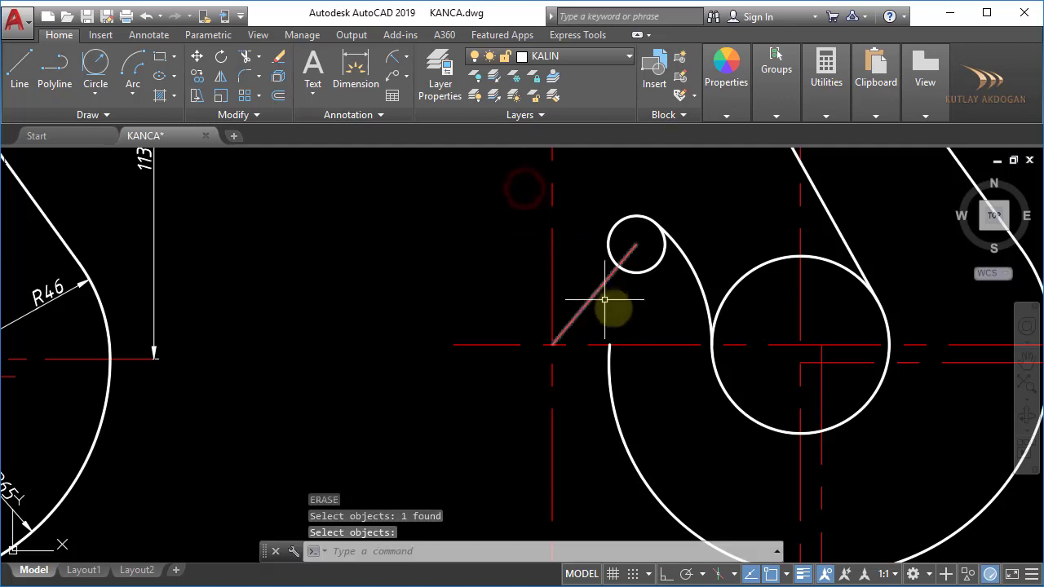
pyautogui.scroll(1, 625, 306)
pyautogui.scroll(-2, 626, 303)
pyautogui.scroll(-2, 625, 300)
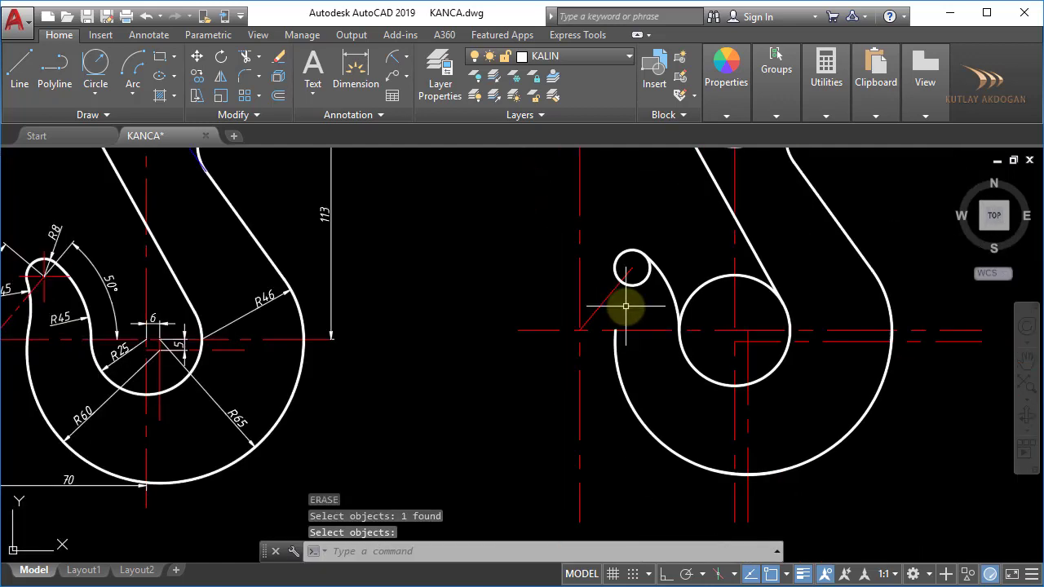
pyautogui.moveTo(620, 331)
pyautogui.mouseDown(button='middle')
pyautogui.moveTo(667, 351)
pyautogui.moveTo(696, 347)
pyautogui.mouseUp(button='middle')
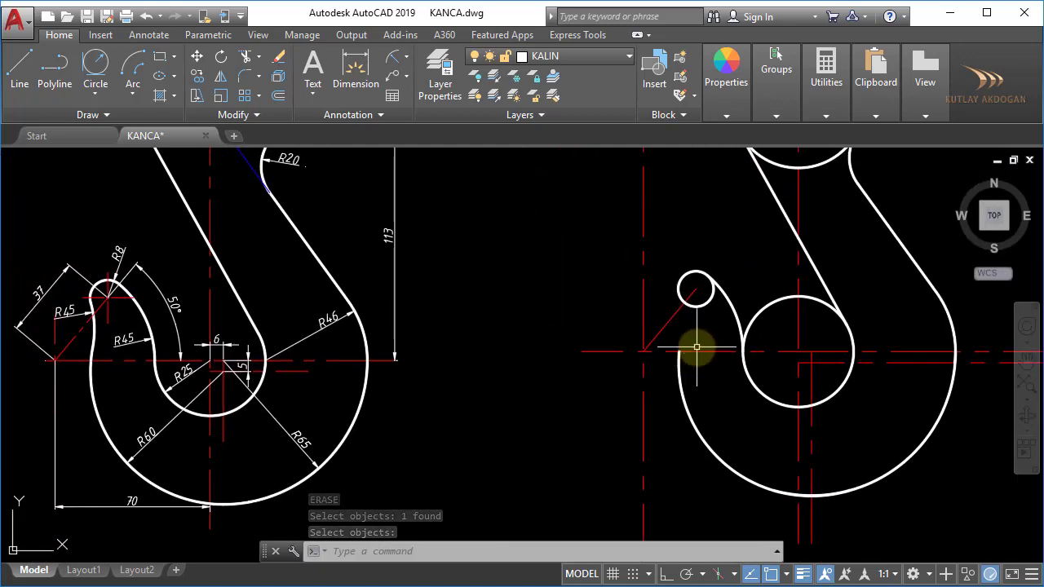
# Step: Undo the last change and expand the Modify panel's extra tools
pyautogui.hotkey('ctrl', 'z')
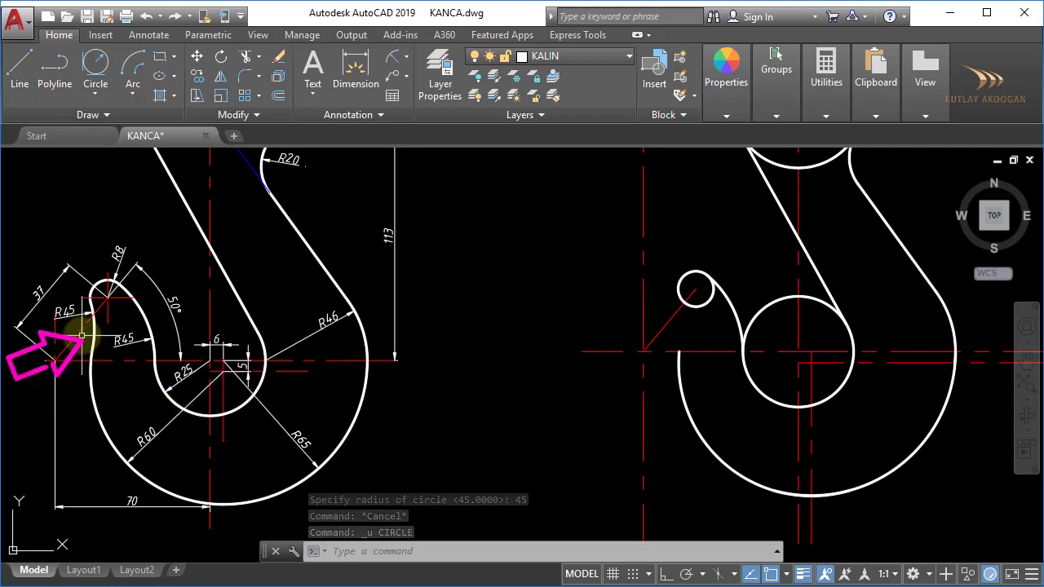
pyautogui.scroll(2, 84, 334)
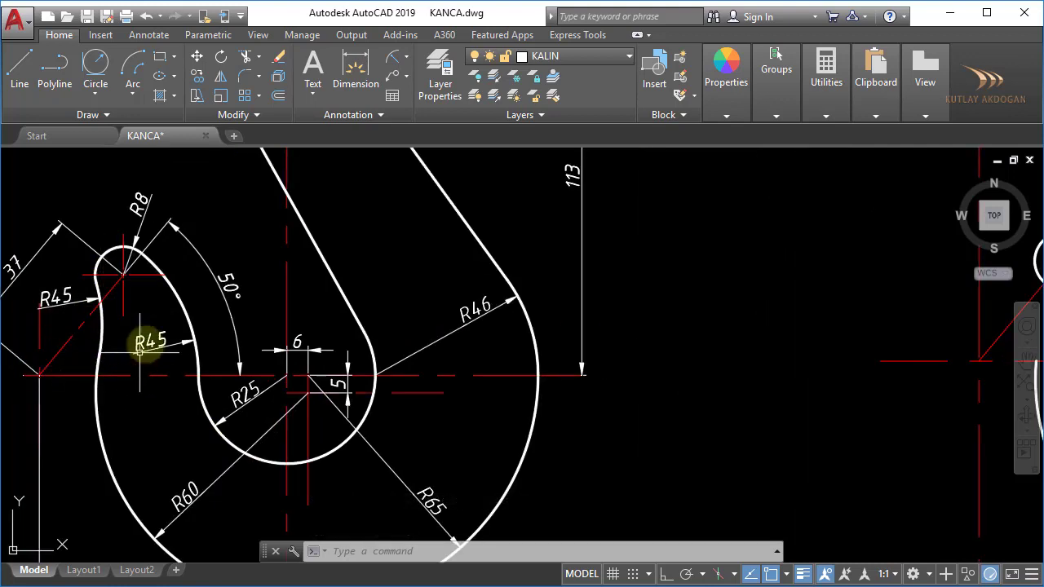
pyautogui.scroll(-3, 174, 299)
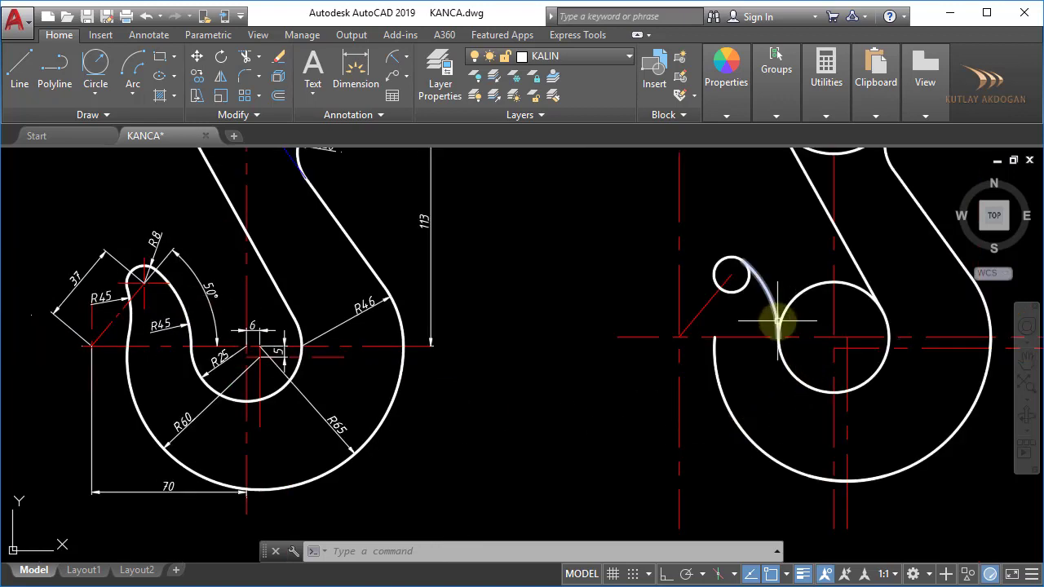
pyautogui.moveTo(769, 325)
pyautogui.mouseDown(button='middle')
pyautogui.moveTo(722, 334)
pyautogui.moveTo(734, 345)
pyautogui.mouseUp(button='middle')
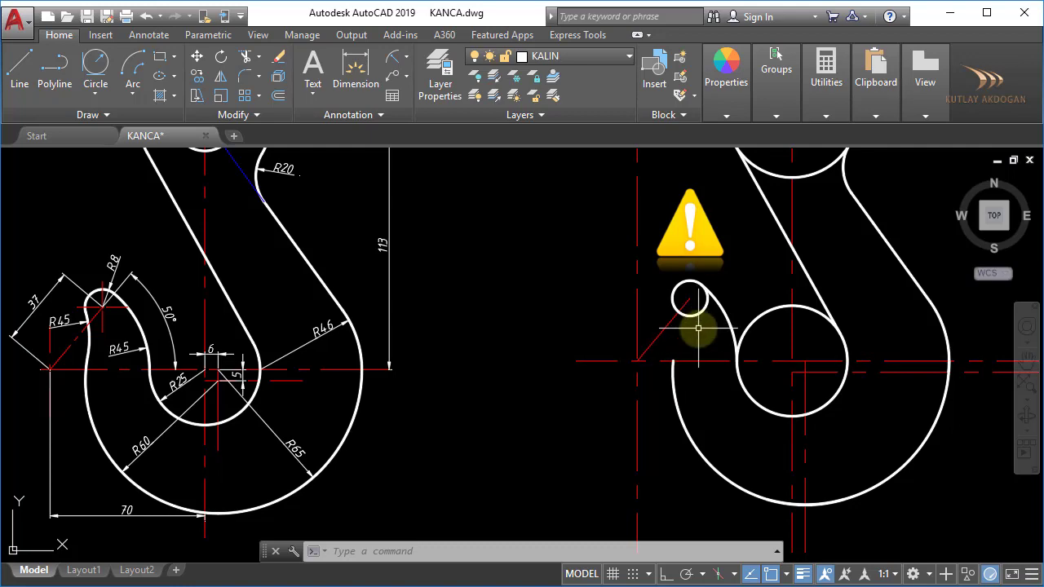
pyautogui.scroll(2, 684, 345)
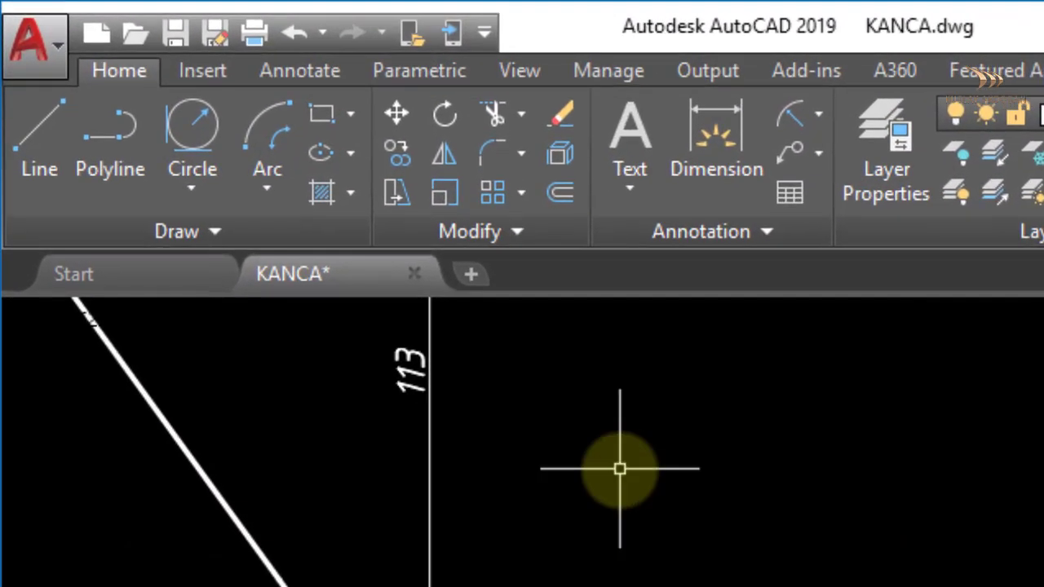
pyautogui.click(473, 235)
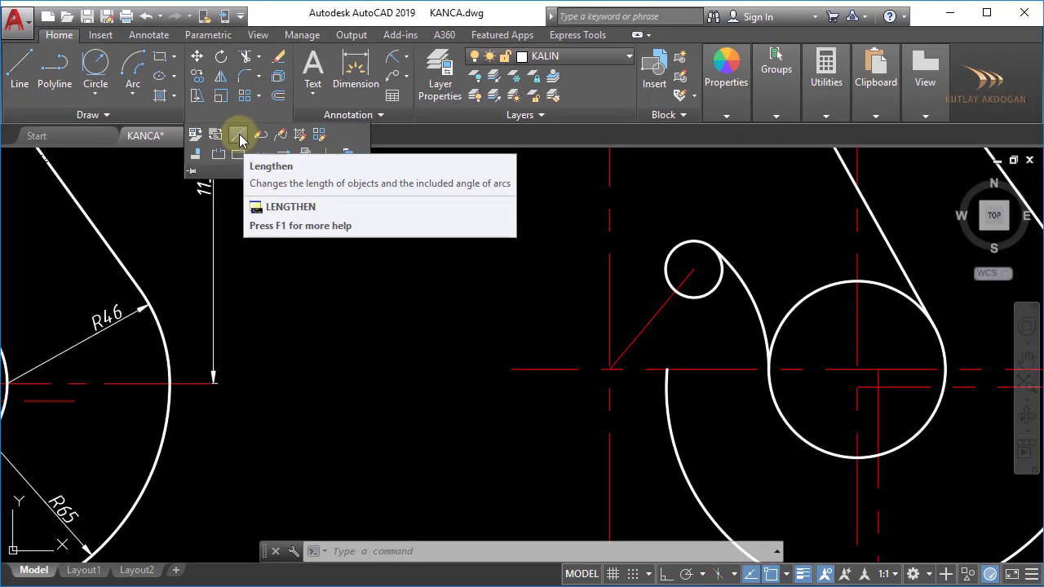
pyautogui.click(238, 134)
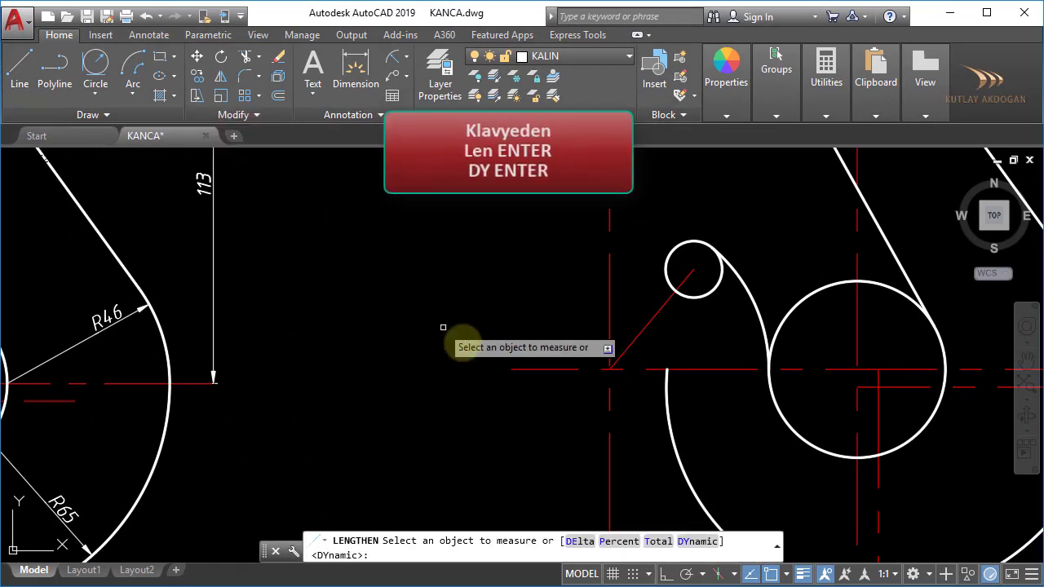
pyautogui.click(698, 542)
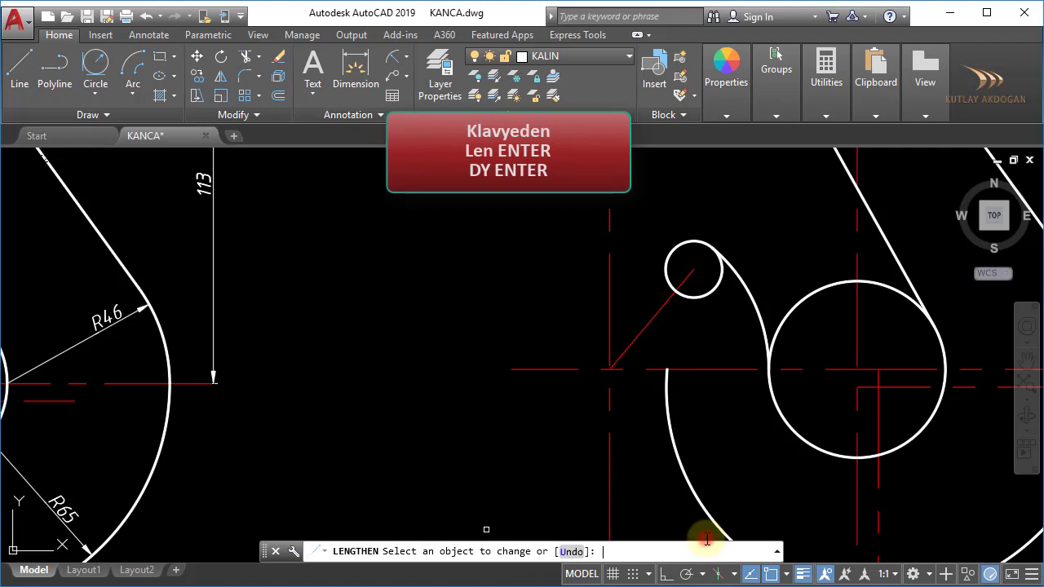
pyautogui.click(666, 380)
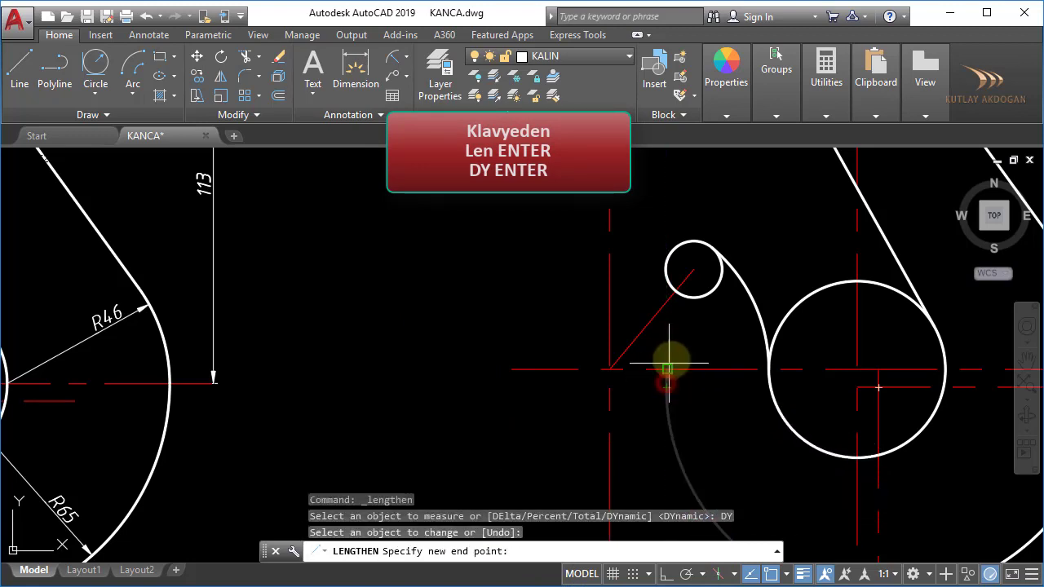
pyautogui.click(689, 322)
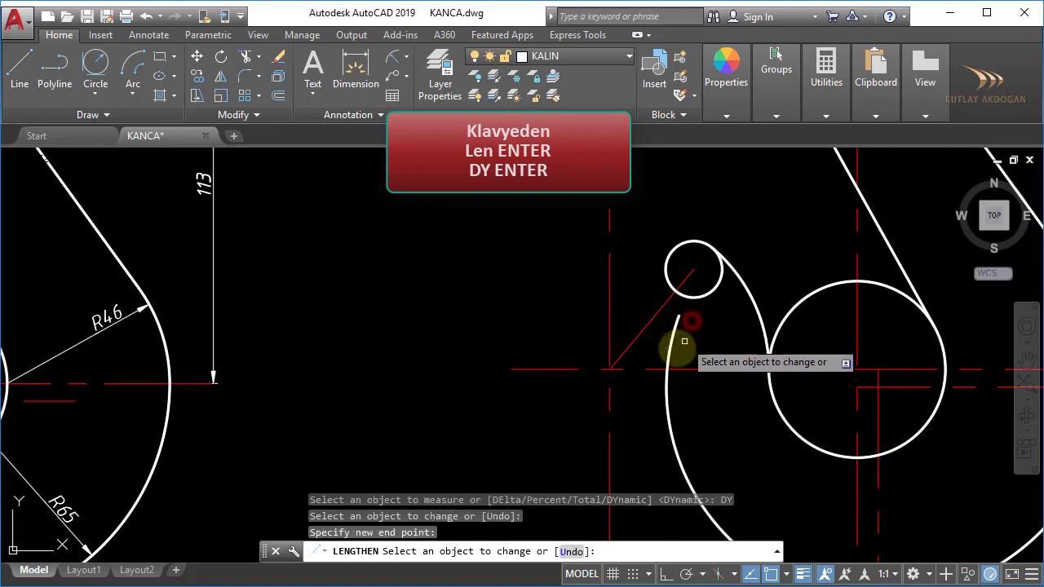
pyautogui.rightClick(447, 278)
pyautogui.click(458, 289)
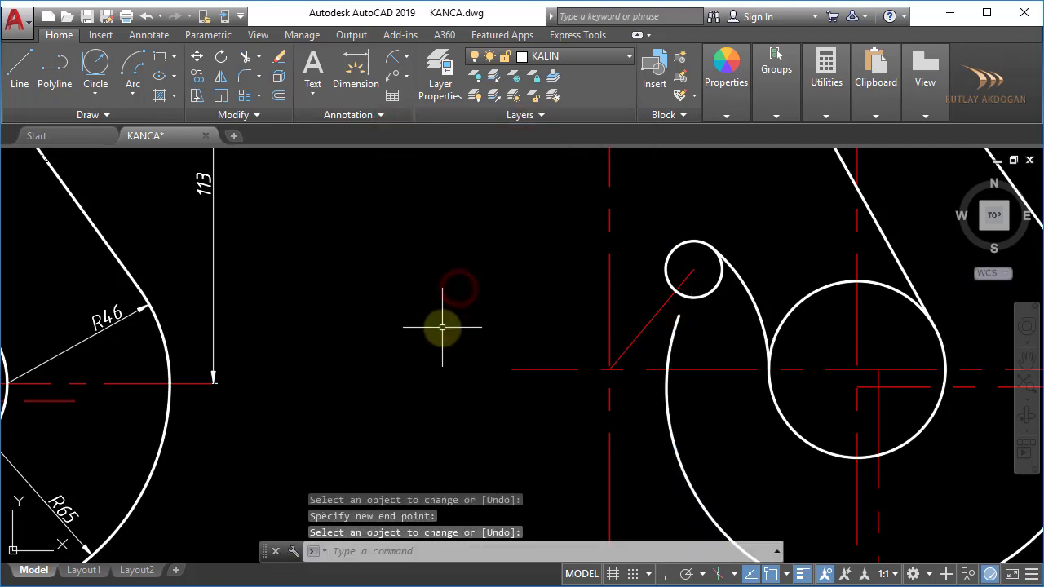
pyautogui.click(243, 114)
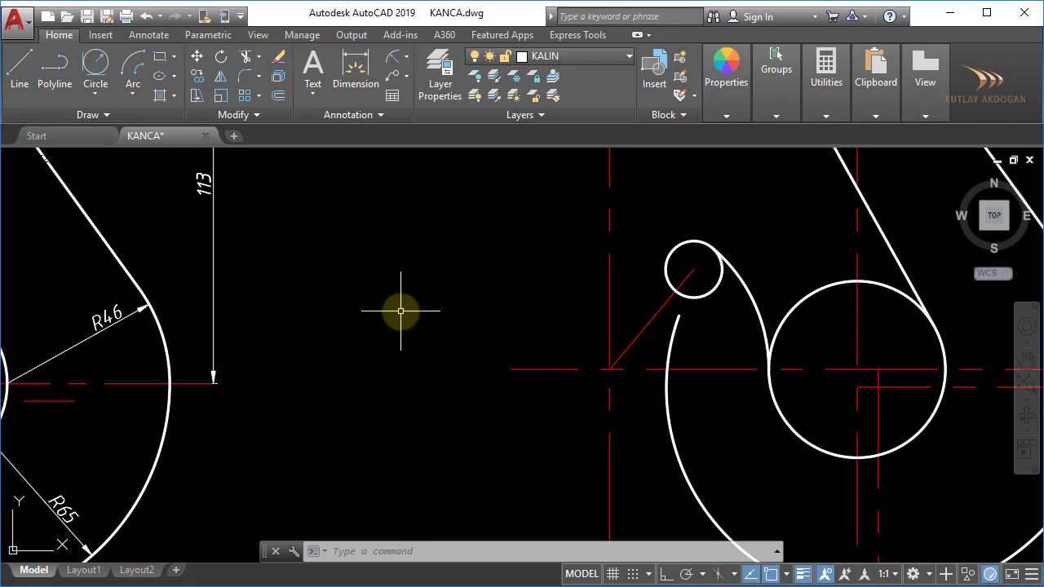
pyautogui.moveTo(534, 327)
pyautogui.mouseDown(button='middle')
pyautogui.moveTo(617, 328)
pyautogui.moveTo(571, 332)
pyautogui.mouseUp(button='middle')
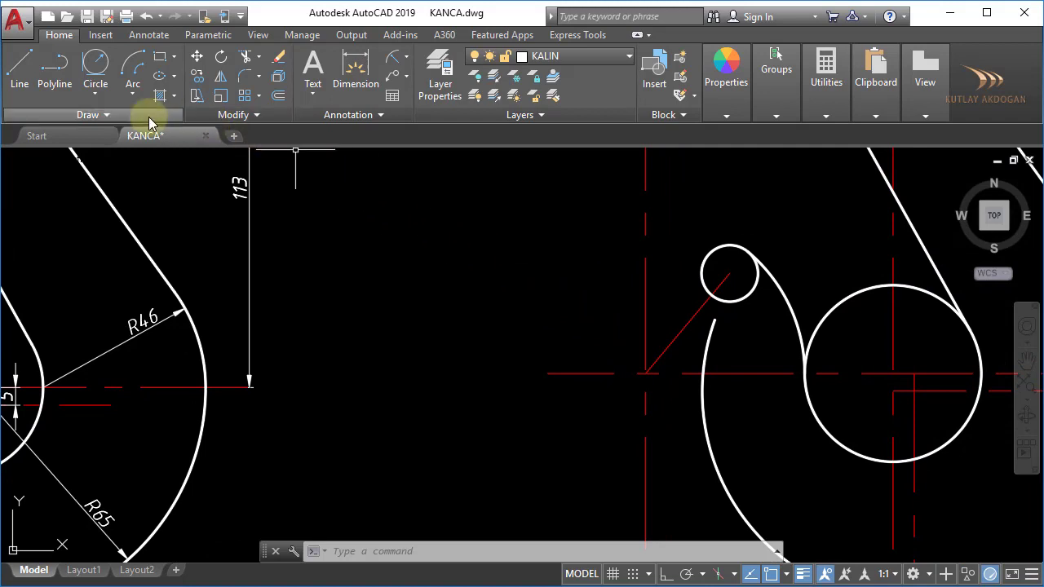
# Step: Draw an R45 circle tangent to the hook's inner arc and the small tip circle
pyautogui.click(99, 96)
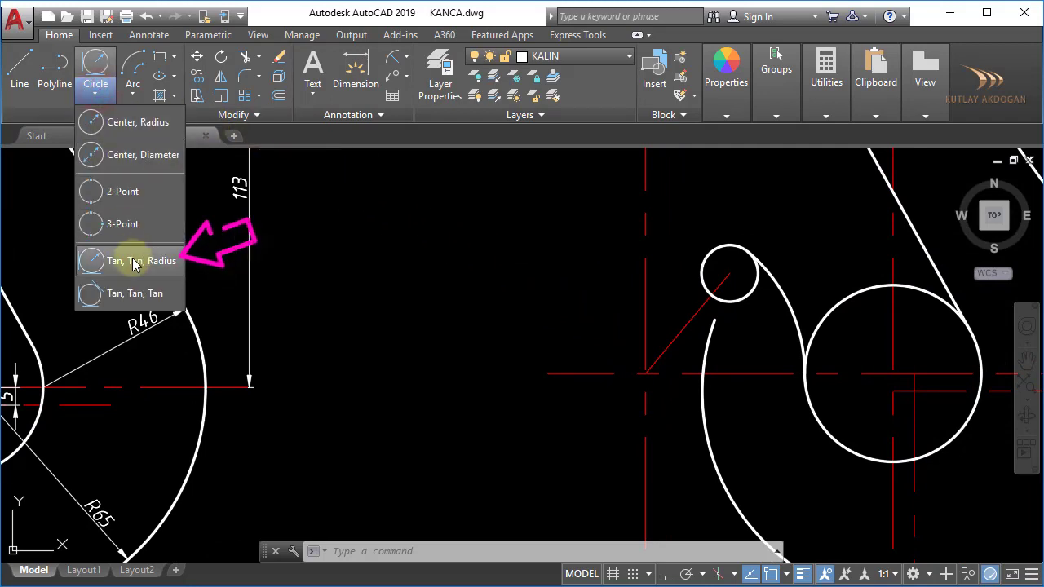
pyautogui.click(130, 258)
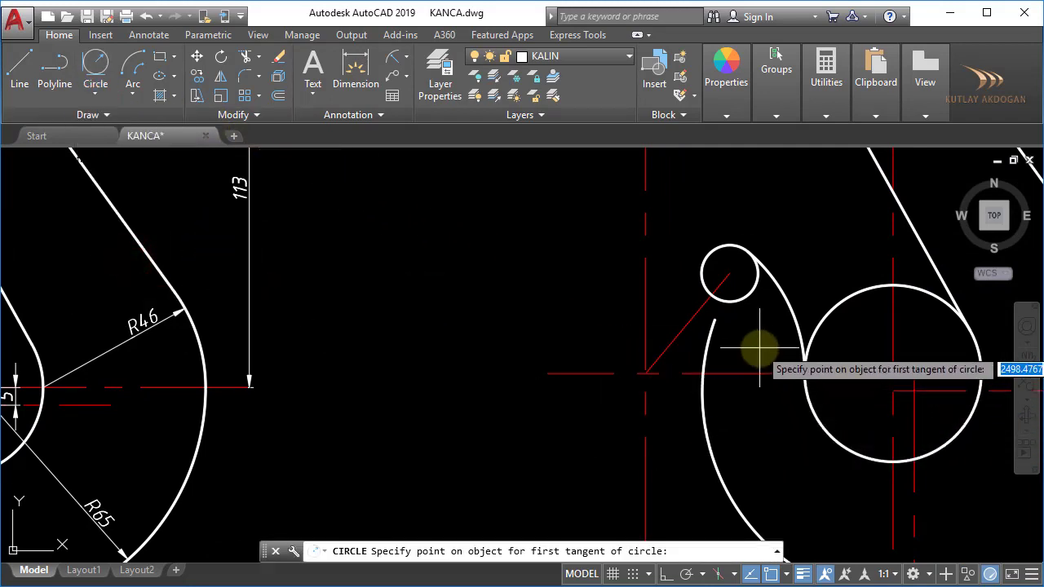
pyautogui.click(703, 367)
pyautogui.click(705, 287)
pyautogui.write('45')
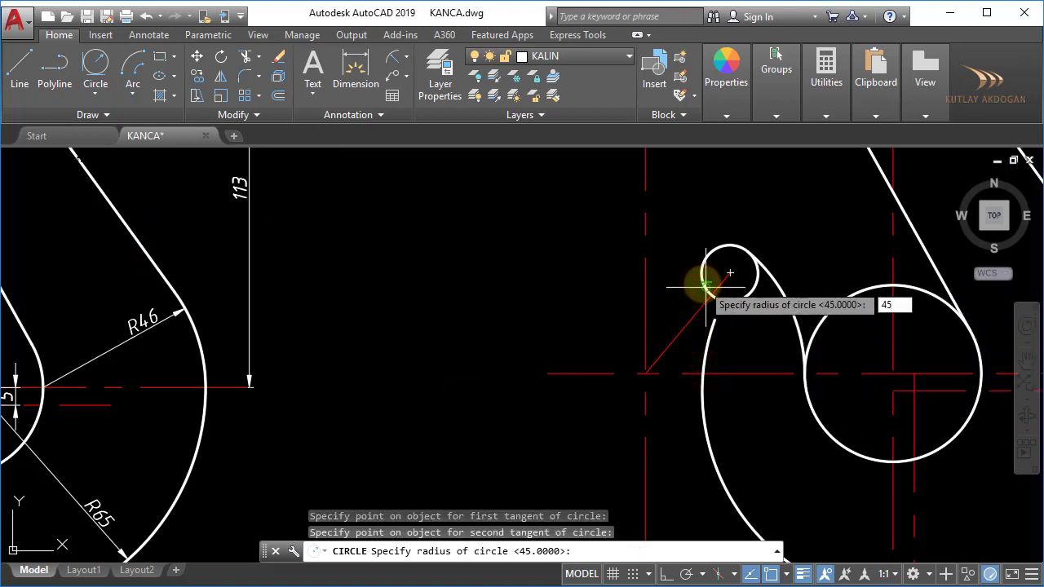
pyautogui.press('Return')
pyautogui.write('TR')
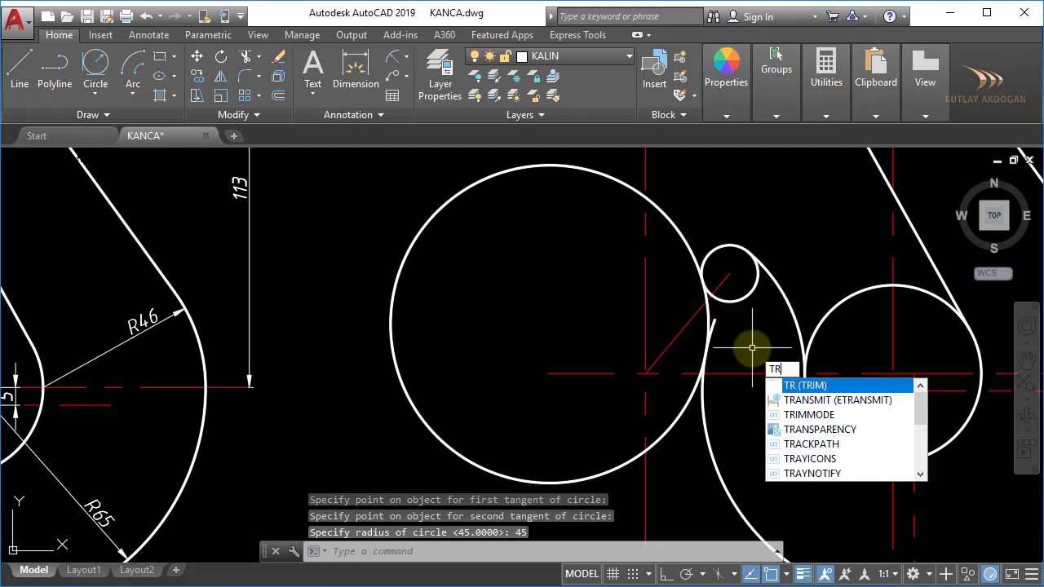
# Step: Trim the new R45 circle's pieces near the tip circle, leaving an open arc
pyautogui.press('Return')
pyautogui.press('Return')
pyautogui.scroll(2, 726, 347)
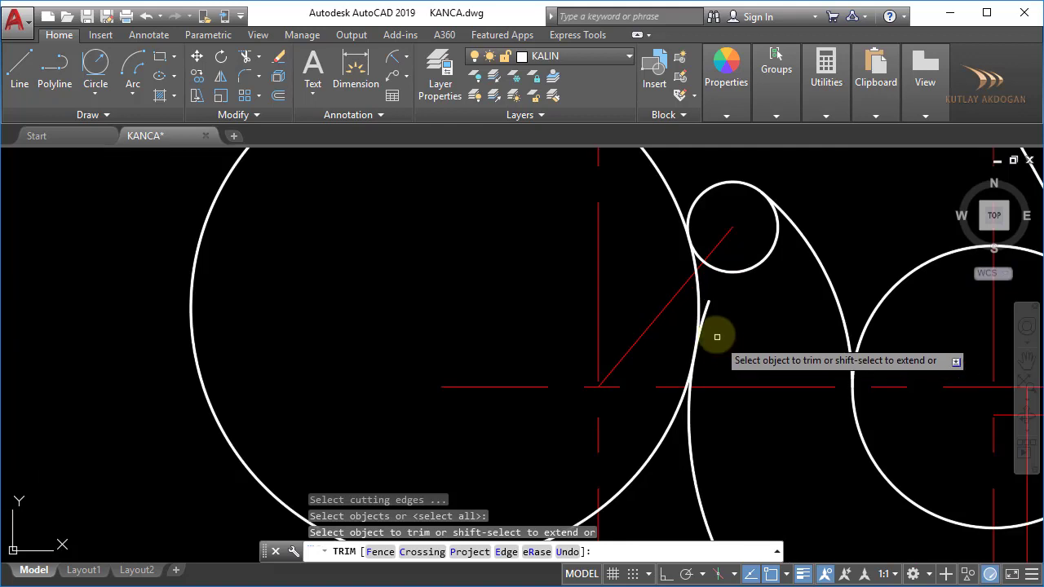
pyautogui.click(706, 314)
pyautogui.scroll(-2, 743, 377)
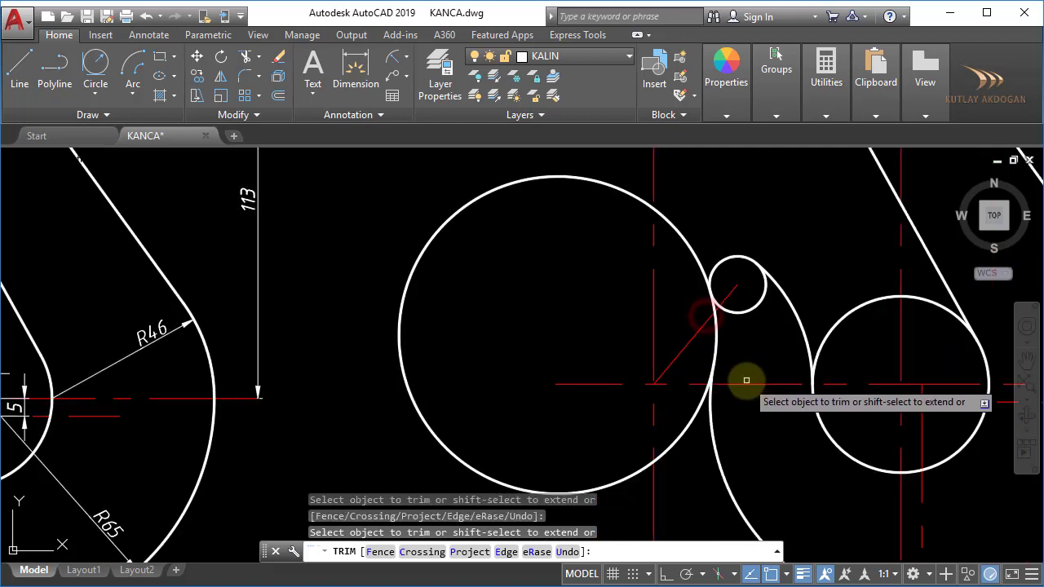
pyautogui.click(701, 264)
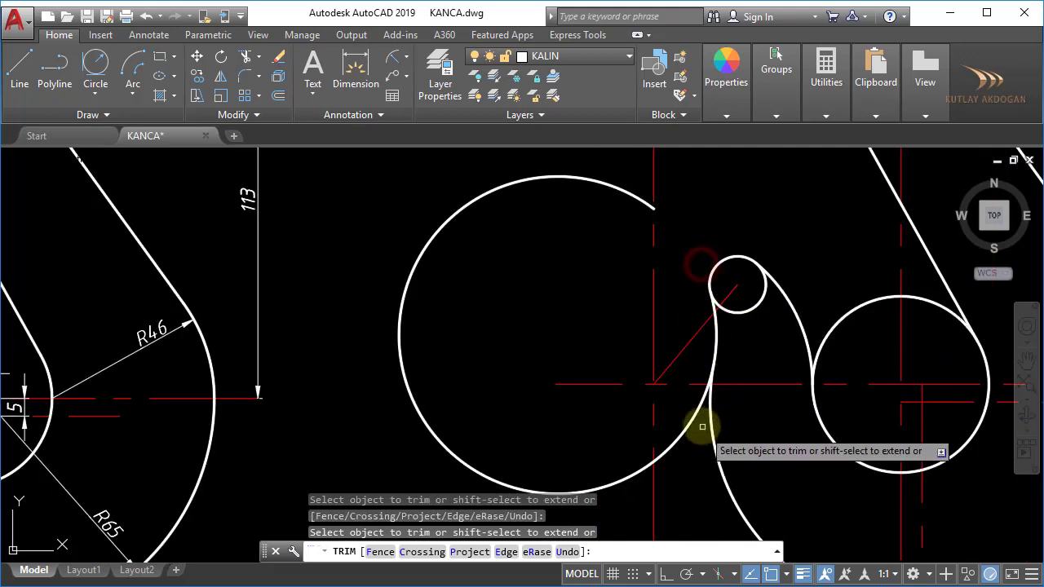
pyautogui.scroll(7, 701, 401)
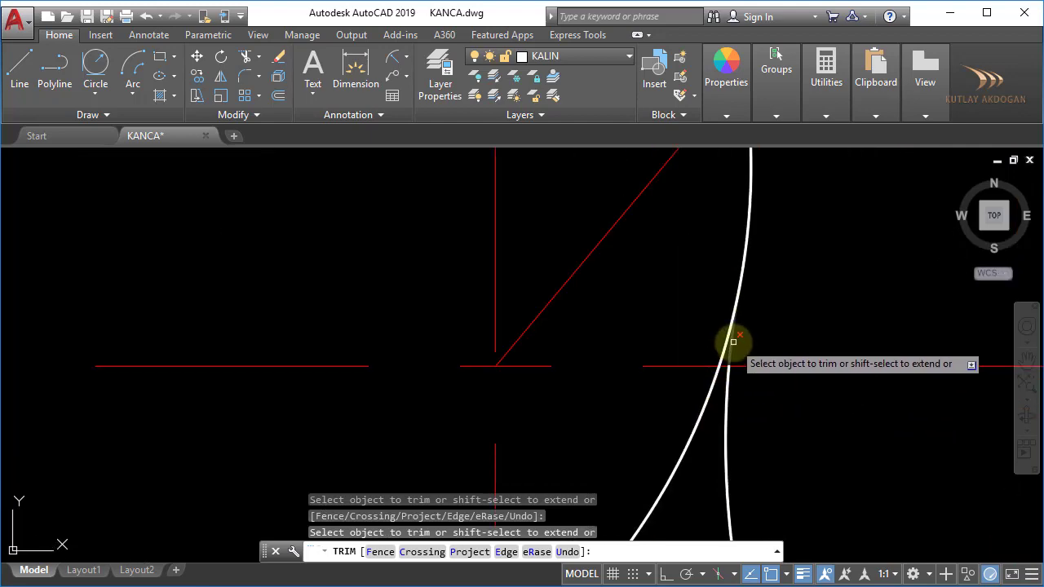
pyautogui.scroll(1, 729, 345)
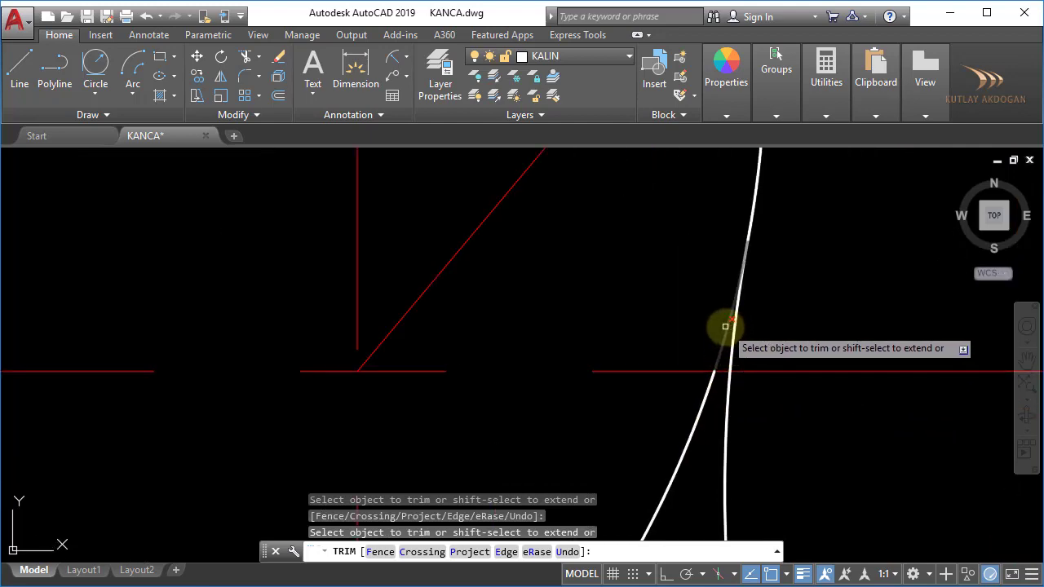
pyautogui.scroll(-4, 725, 326)
pyautogui.scroll(-3, 723, 326)
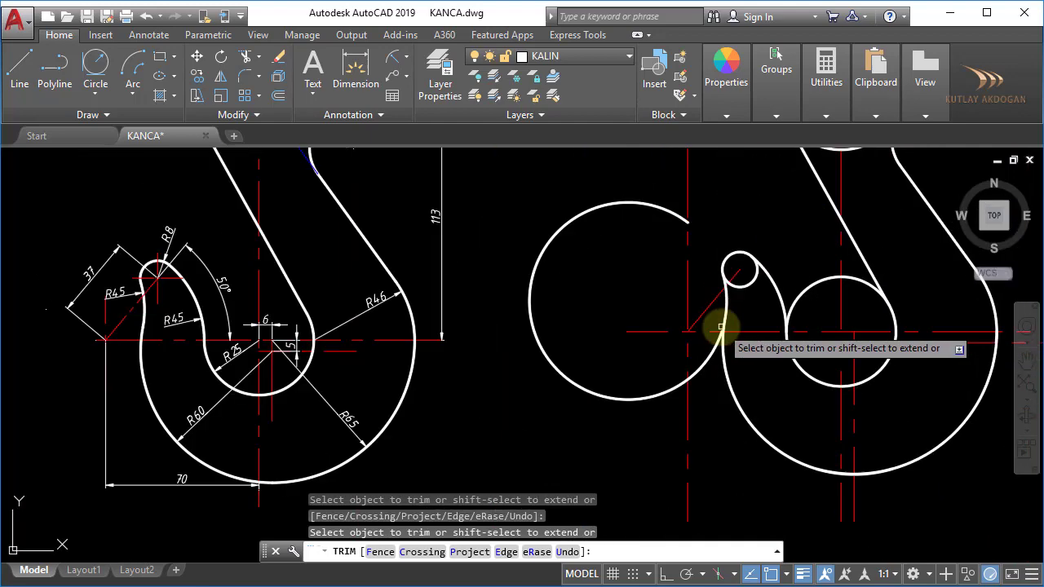
pyautogui.rightClick(730, 208)
pyautogui.click(744, 216)
# Step: Erase the leftover large arc with the E command
pyautogui.write('e')
pyautogui.press('Return')
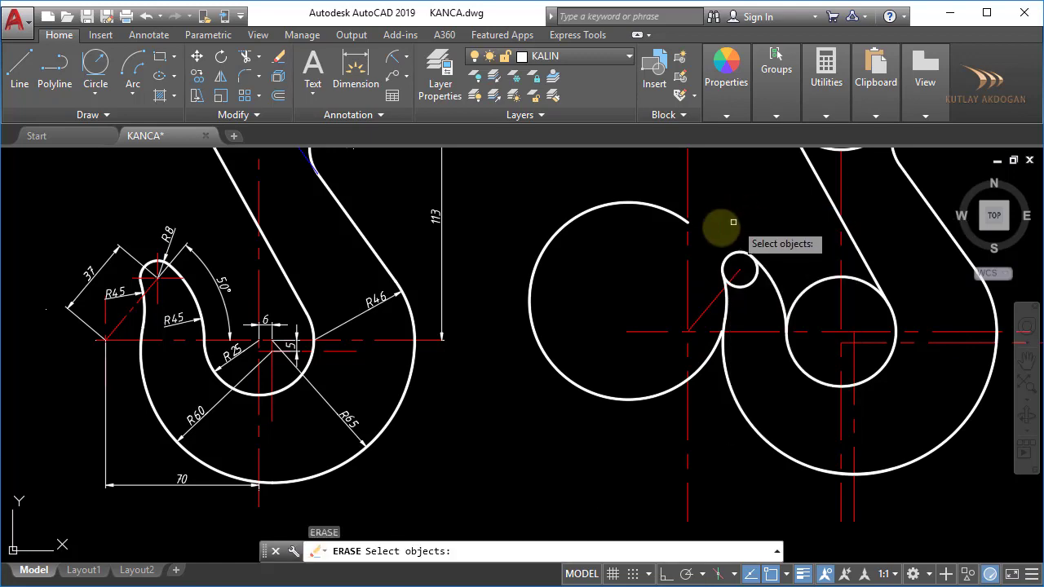
pyautogui.click(674, 215)
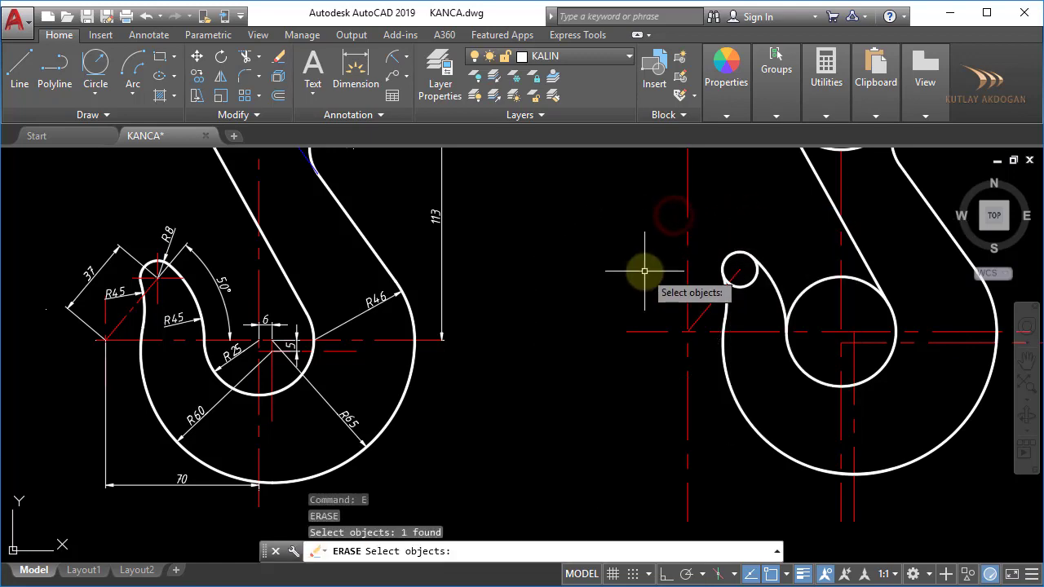
pyautogui.press('Return')
pyautogui.scroll(-2, 631, 333)
pyautogui.moveTo(638, 368); pyautogui.dragTo(567, 430, button='middle')
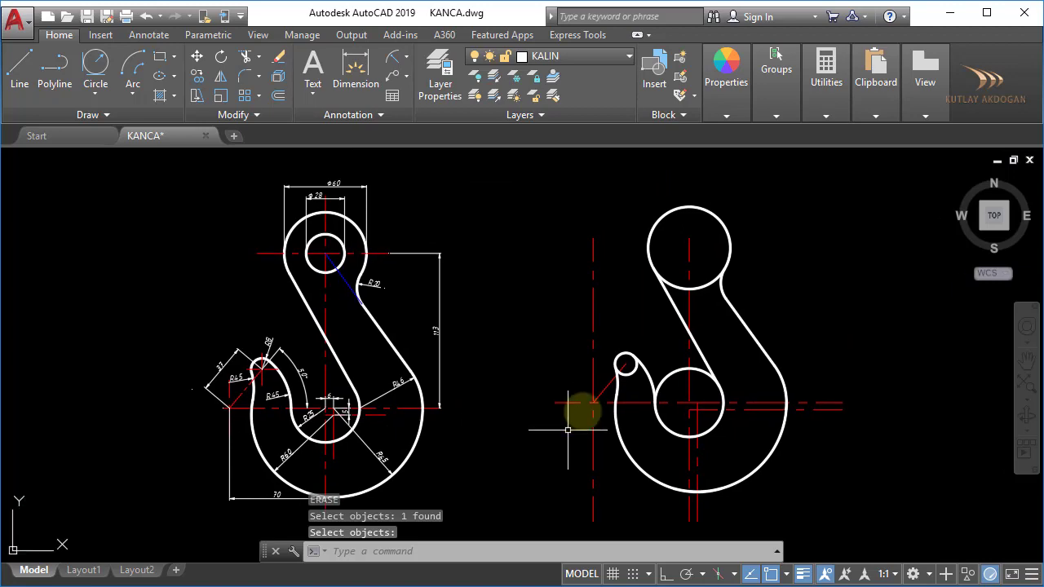
pyautogui.scroll(4, 317, 208)
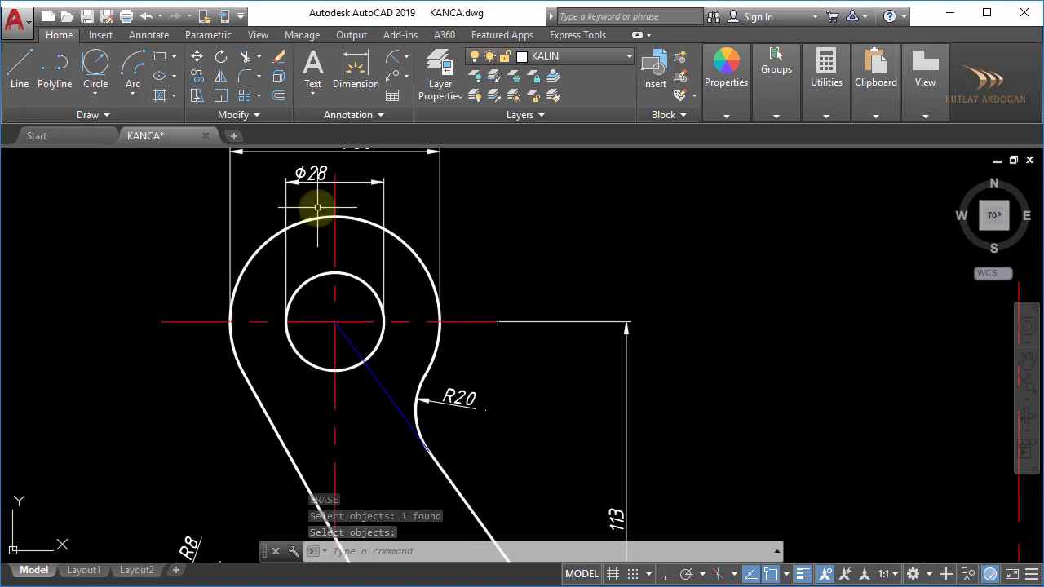
pyautogui.scroll(-4, 317, 208)
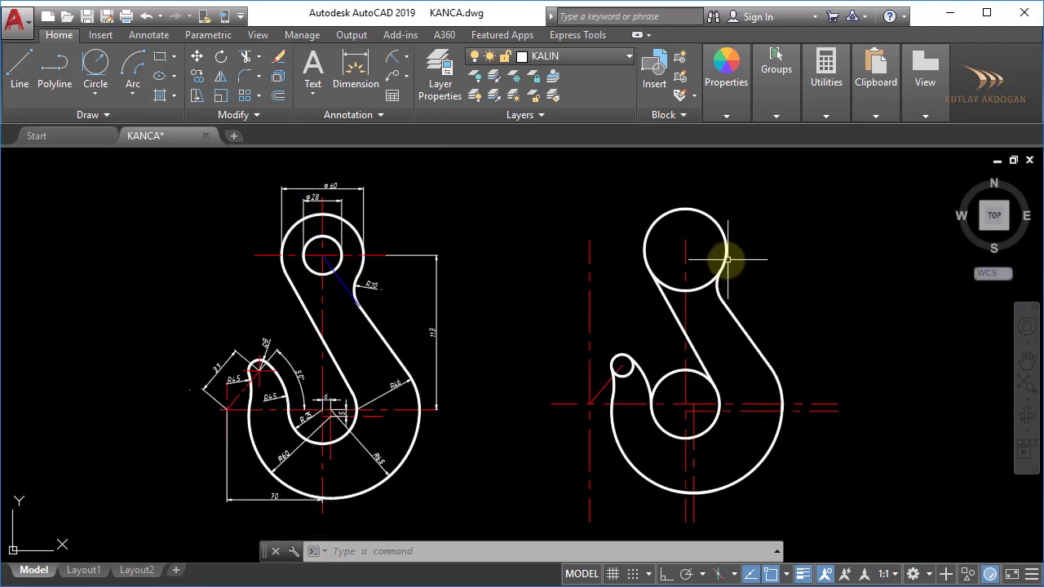
pyautogui.write('c')
# Step: Draw a radius 14 eye hole concentric with the top circle
pyautogui.press('Return')
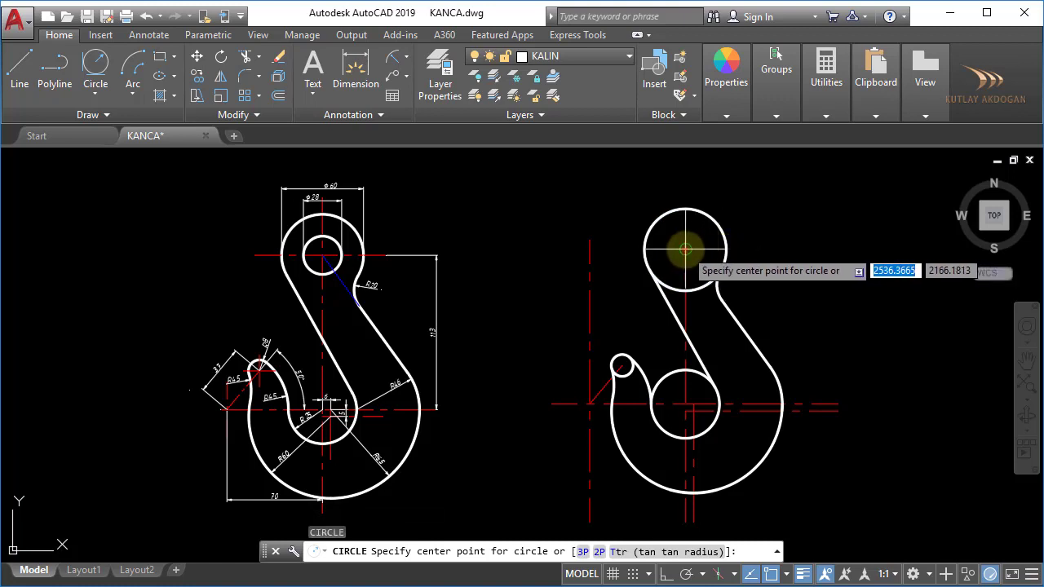
pyautogui.click(684, 249)
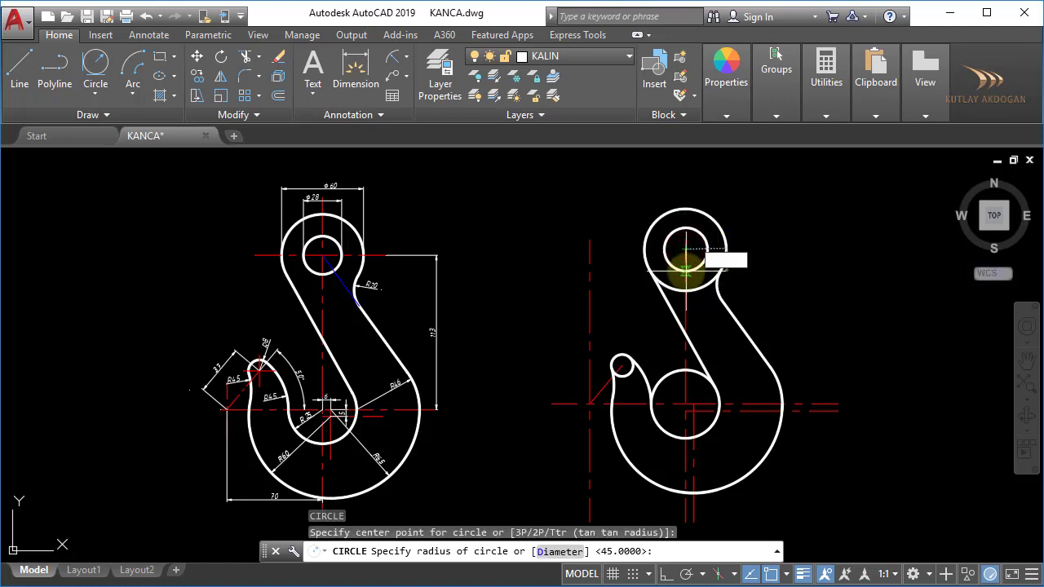
pyautogui.write('14')
pyautogui.press('Return')
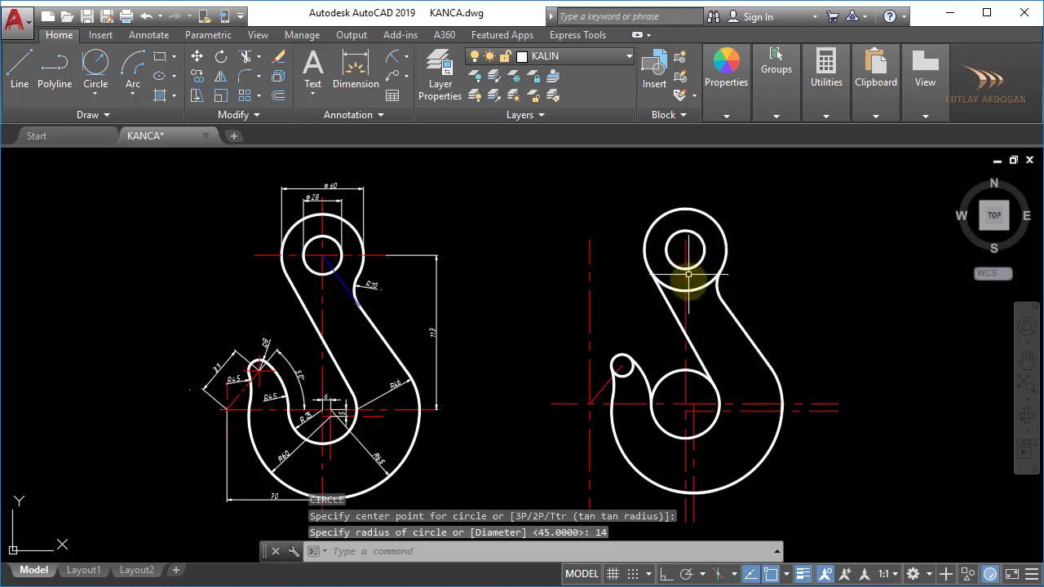
pyautogui.moveTo(528, 339); pyautogui.dragTo(510, 319, button='middle')
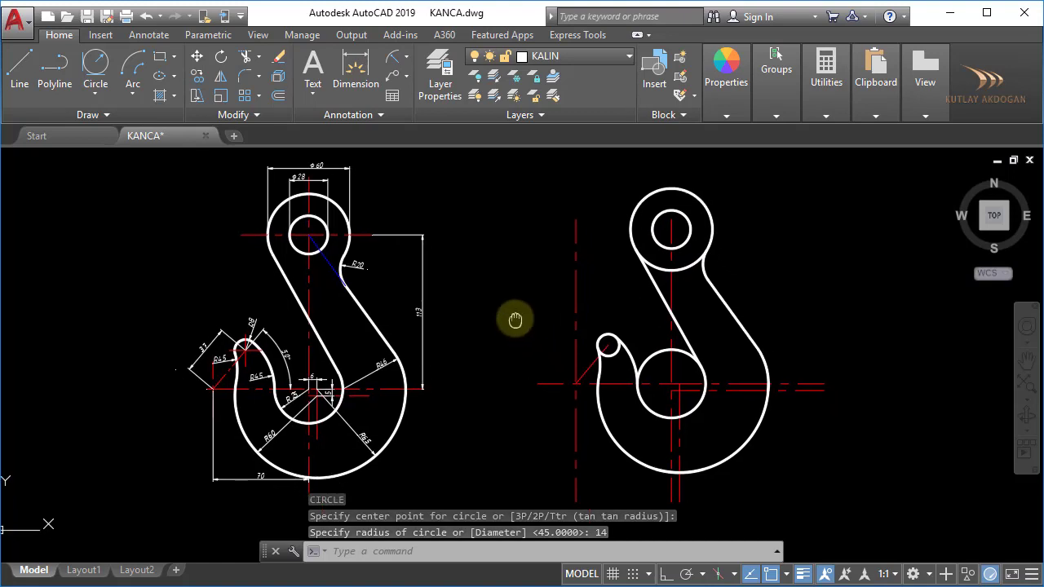
# Step: Trim the inner circle's top arcs and the tip circle's lower arc to open the throat
pyautogui.write('t')
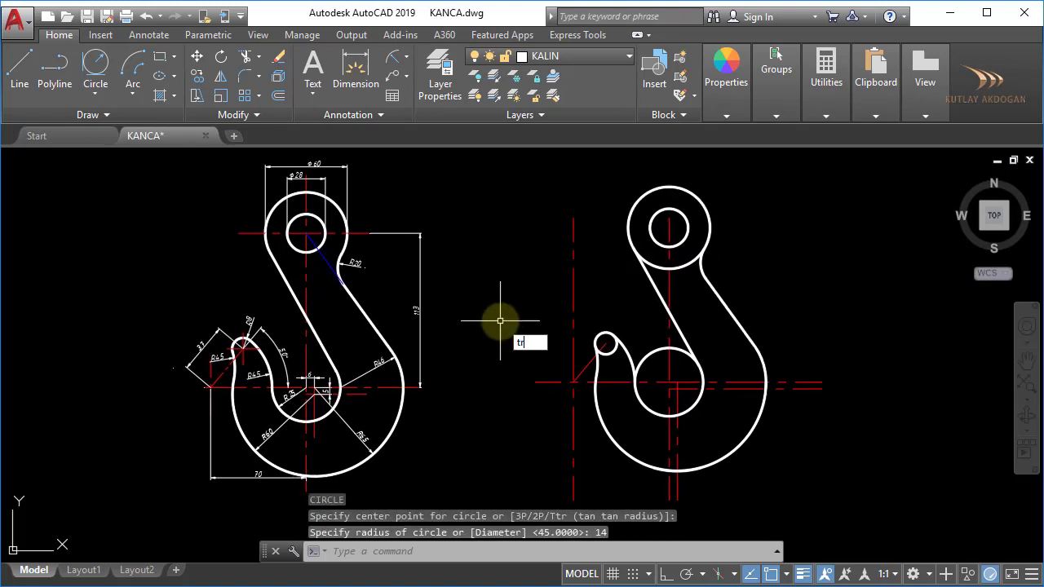
pyautogui.write('r')
pyautogui.press('Return')
pyautogui.press('Return')
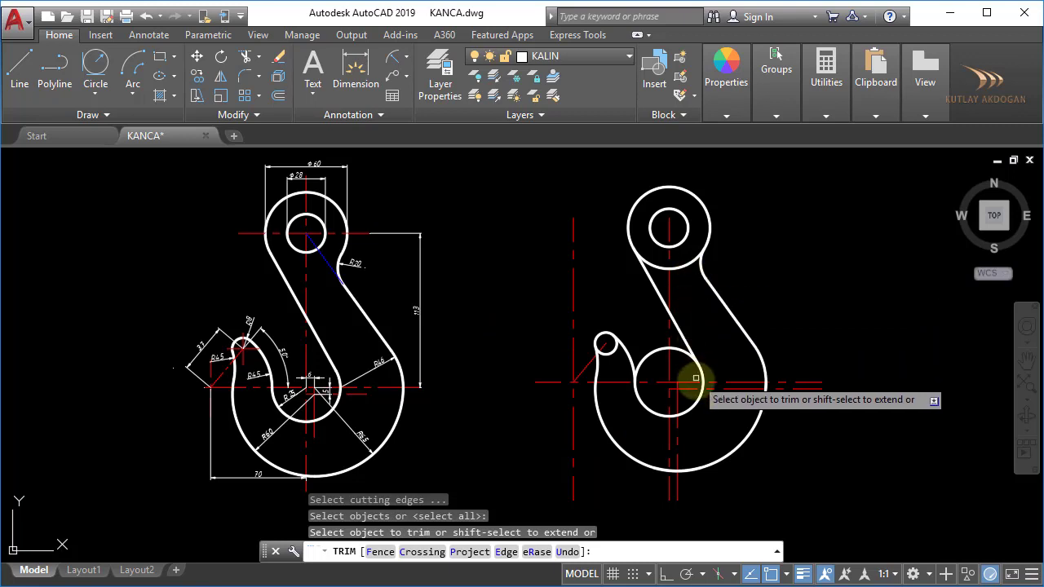
pyautogui.scroll(2, 684, 371)
pyautogui.click(699, 341)
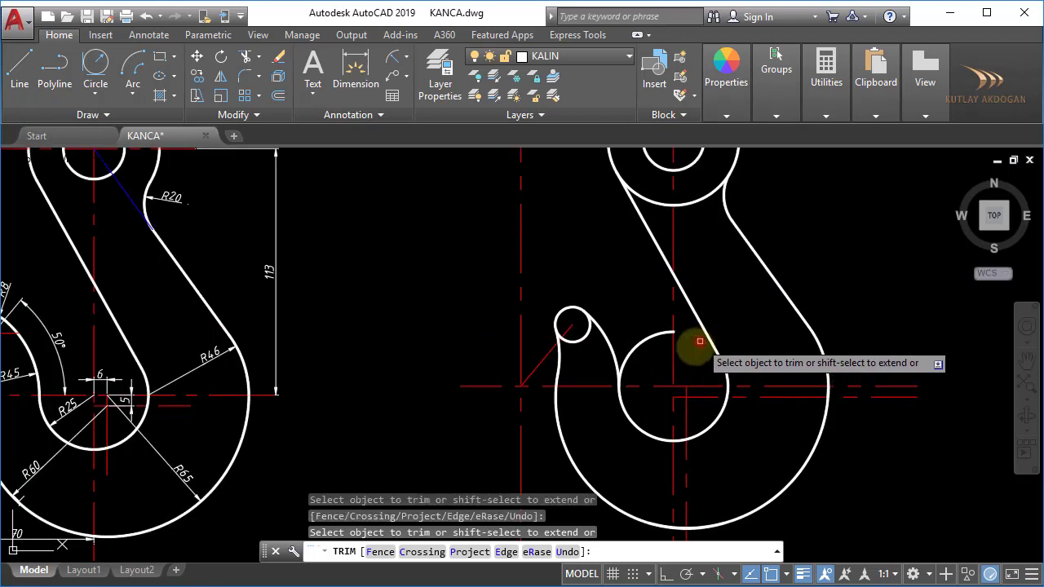
pyautogui.click(623, 365)
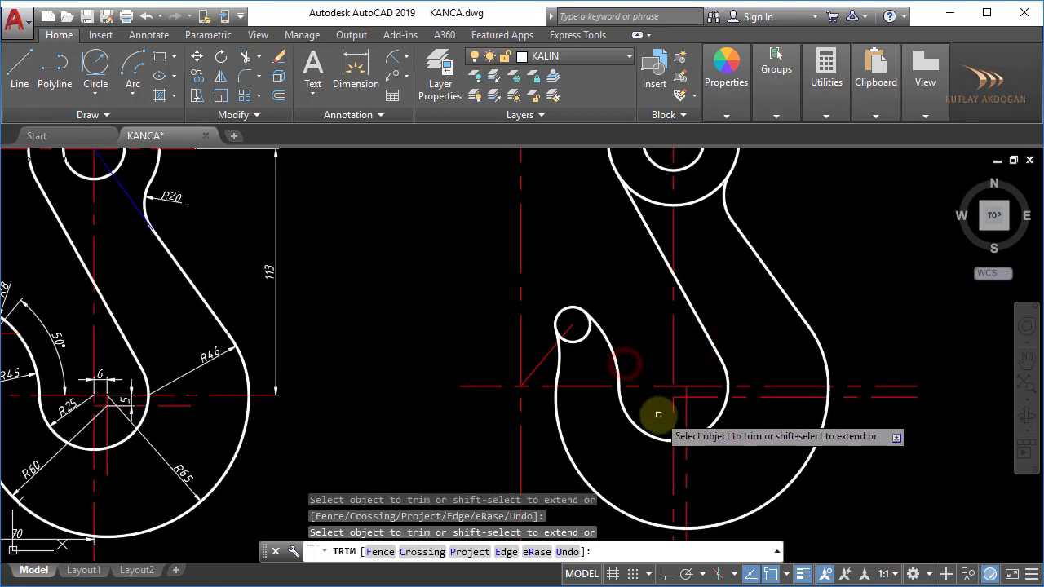
pyautogui.click(583, 338)
pyautogui.scroll(2, 571, 339)
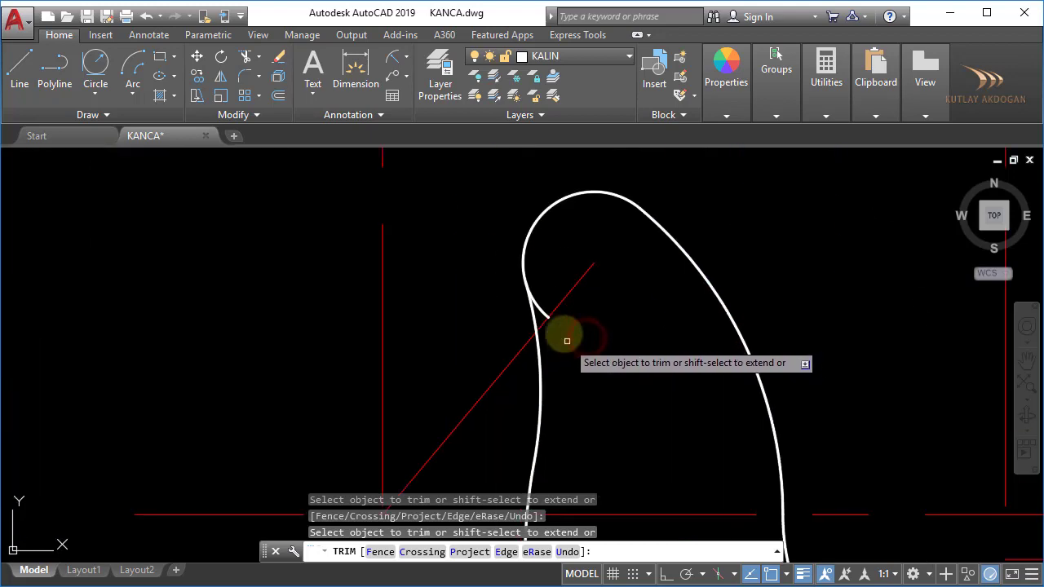
pyautogui.scroll(2, 566, 335)
pyautogui.scroll(1, 559, 326)
pyautogui.scroll(-2, 524, 302)
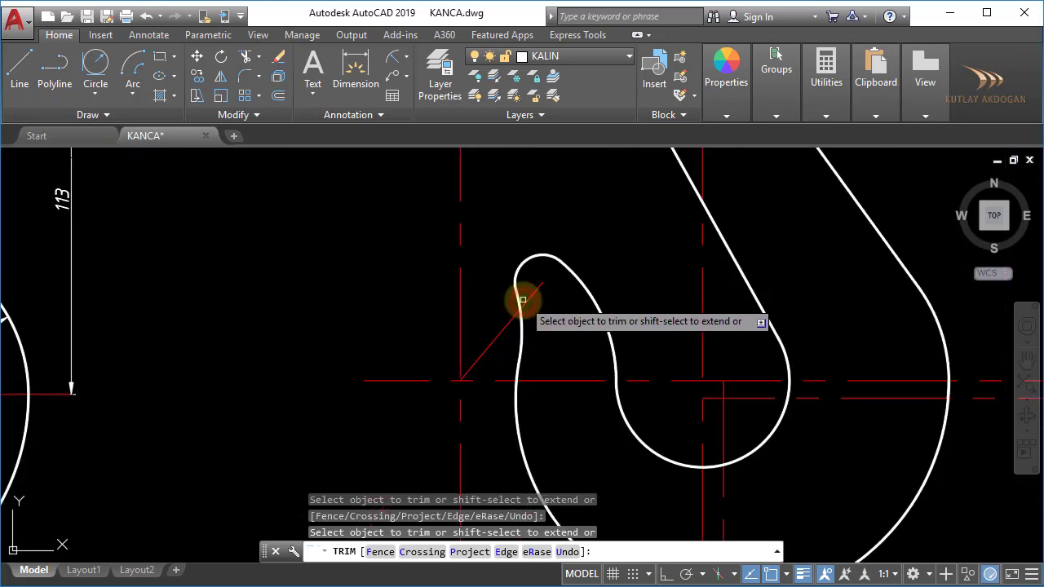
pyautogui.scroll(-2, 519, 297)
pyautogui.scroll(-2, 526, 304)
pyautogui.moveTo(558, 353); pyautogui.dragTo(628, 384, button='middle')
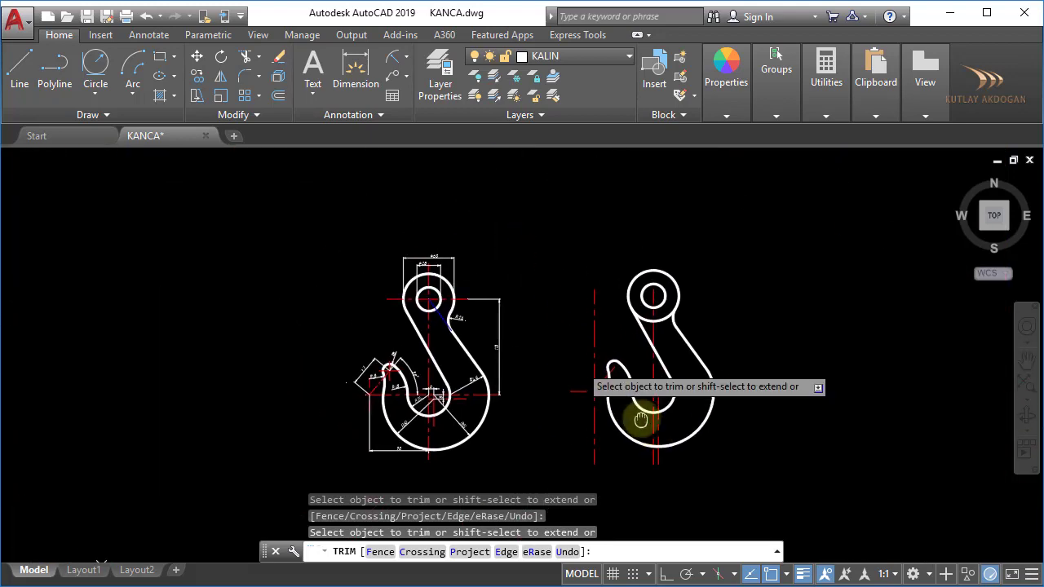
pyautogui.scroll(2, 555, 302)
pyautogui.rightClick(538, 293)
pyautogui.click(538, 290)
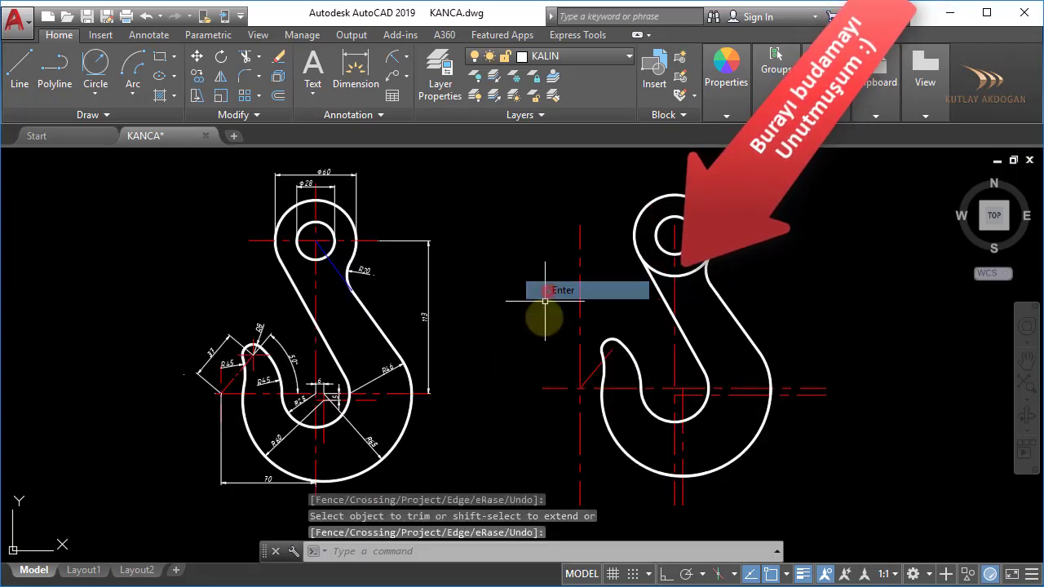